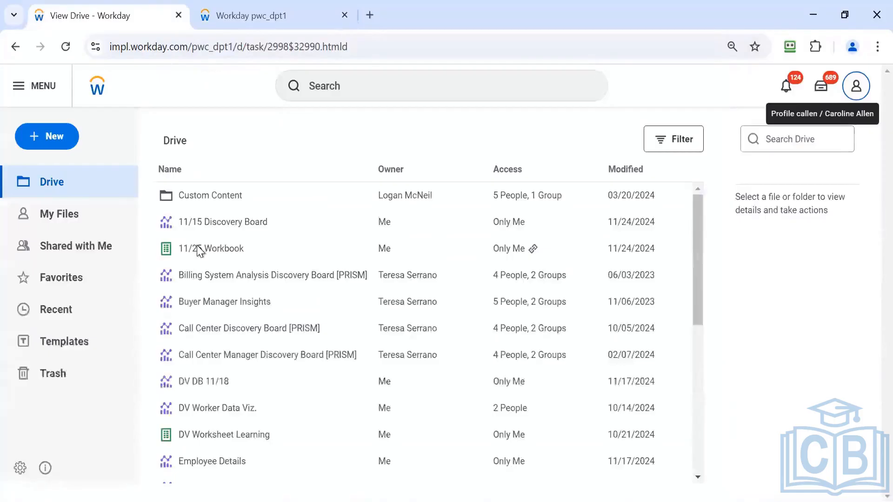
- Open the 11/25 Workbook from Drive, keeping the Drive list available in the second browser tab
{"action": "left_click", "coordinate": [199, 251]}
{"action": "left_click", "coordinate": [765, 200]}
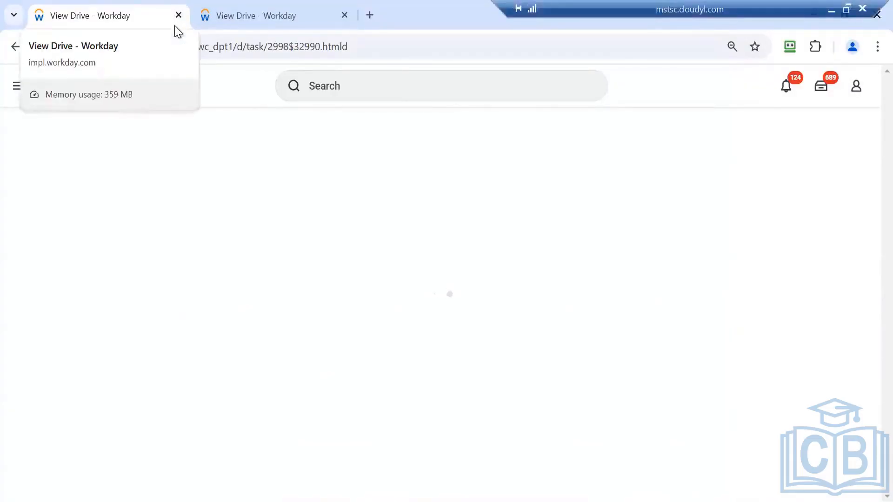
{"action": "left_click", "coordinate": [224, 22]}
{"action": "left_click", "coordinate": [125, 16]}
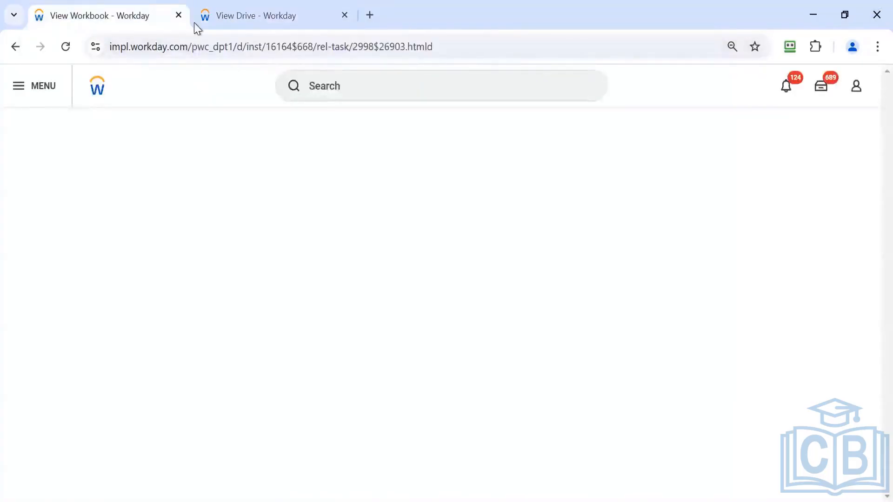
{"action": "left_click", "coordinate": [288, 19]}
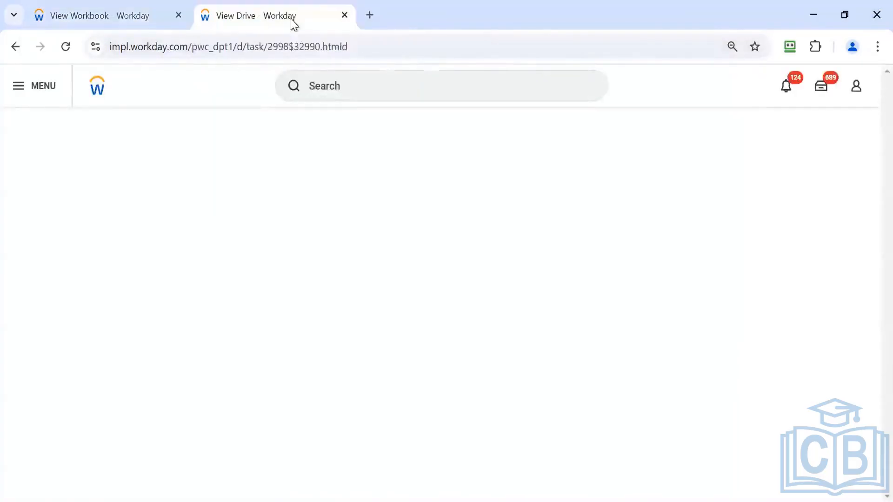
{"action": "left_click", "coordinate": [122, 5]}
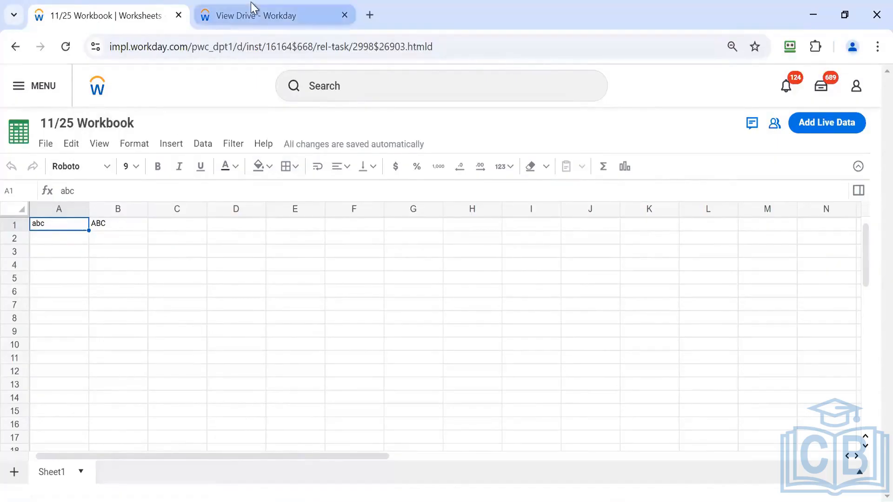
{"action": "left_click", "coordinate": [223, 16]}
{"action": "left_click", "coordinate": [126, 17]}
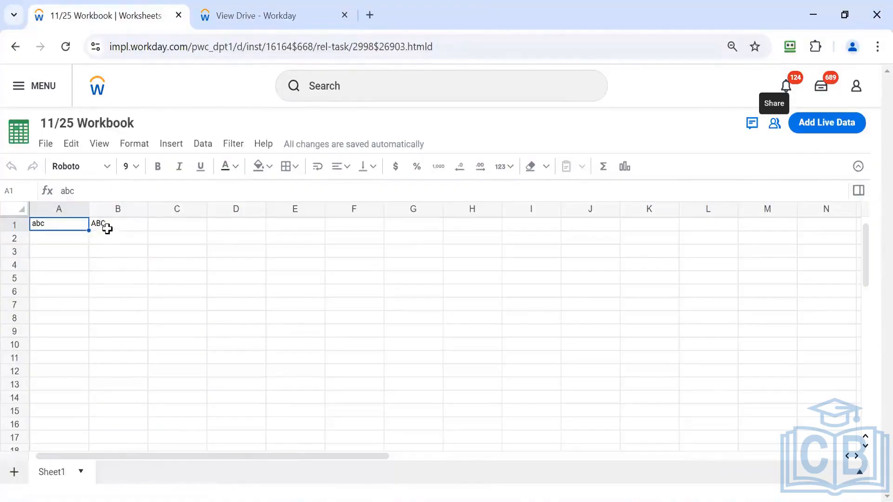
- Clear the contents of cells A1 and B1 in Sheet1 of the 11/25 Workbook
{"action": "left_click_drag", "start_coordinate": [69, 230], "coordinate": [106, 228]}
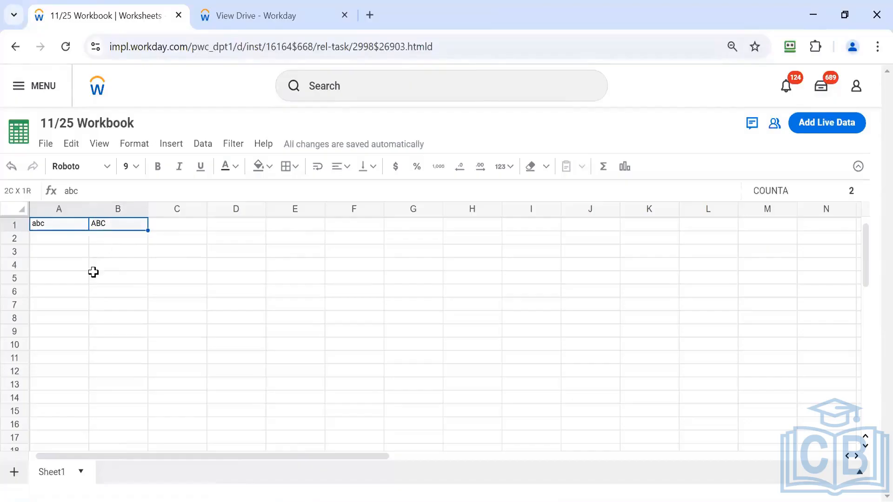
{"action": "key", "text": "Delete"}
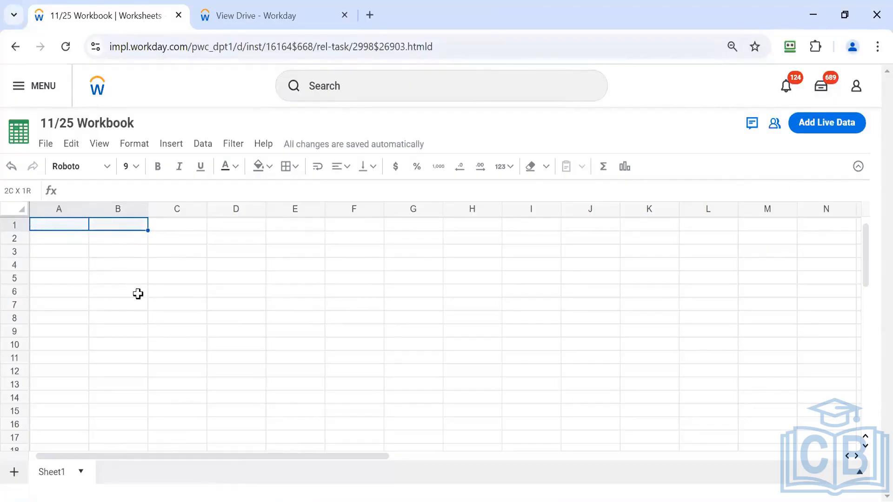
{"action": "left_click", "coordinate": [44, 145]}
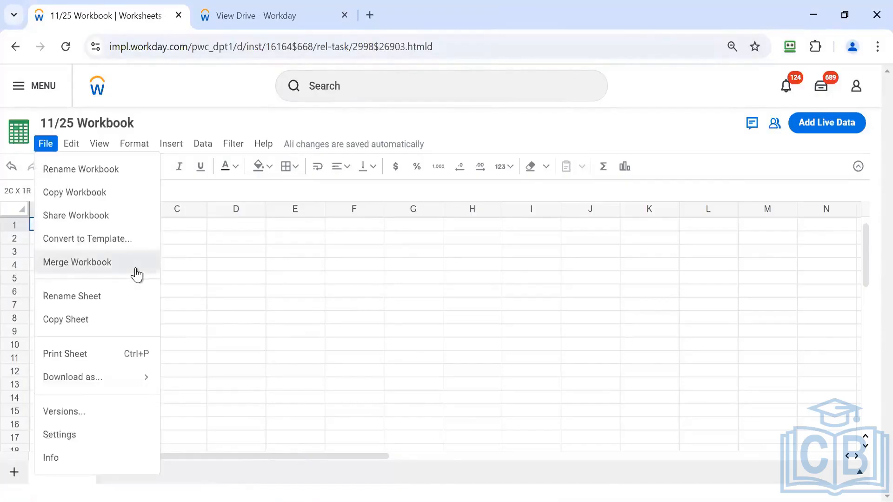
{"action": "left_click", "coordinate": [201, 310]}
{"action": "left_click", "coordinate": [72, 220]}
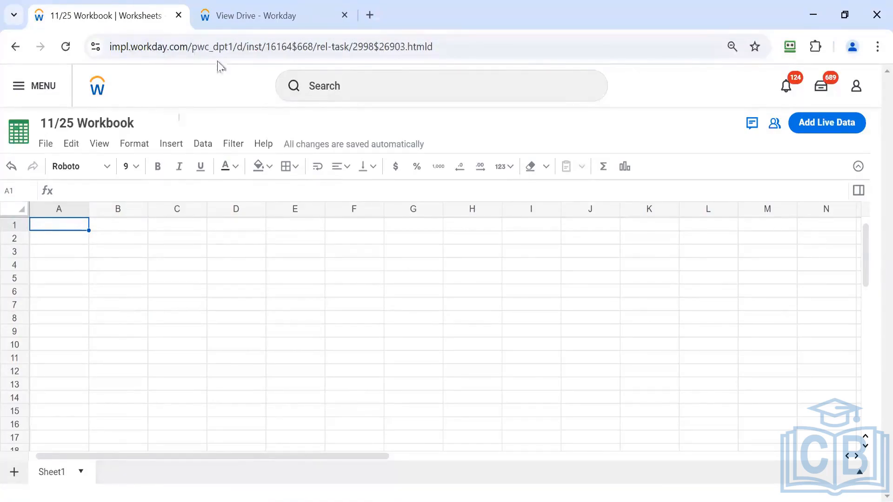
- In the second browser tab, search for "rd: dv" and open the DV Worker Data report's definition
{"action": "left_click", "coordinate": [297, 22]}
{"action": "left_click", "coordinate": [366, 74]}
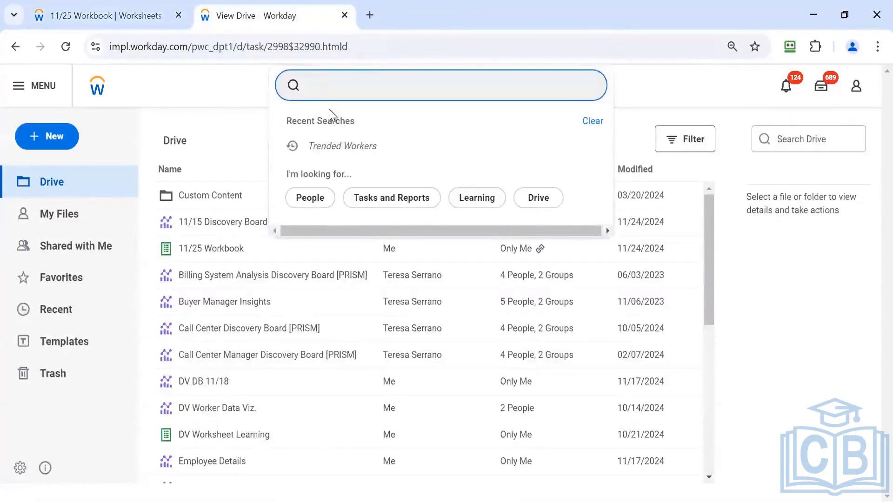
{"action": "type", "text": "rd: dv"}
{"action": "key", "text": "Return"}
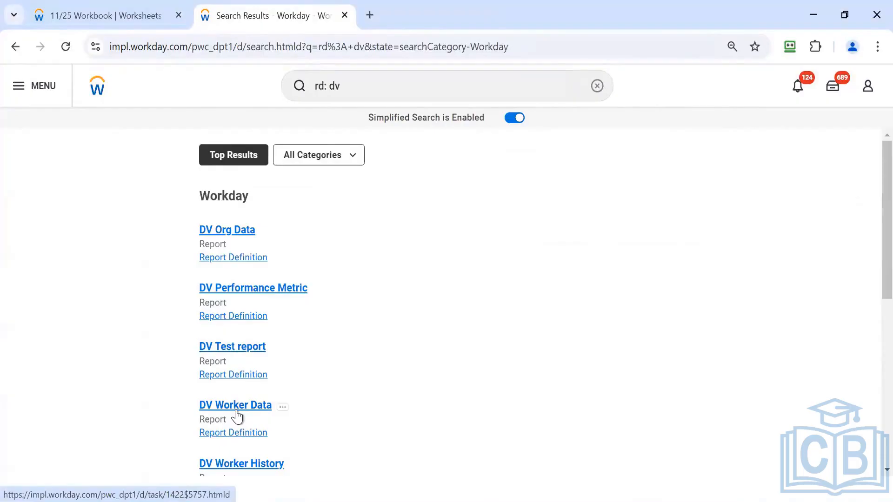
{"action": "left_click", "coordinate": [107, 15]}
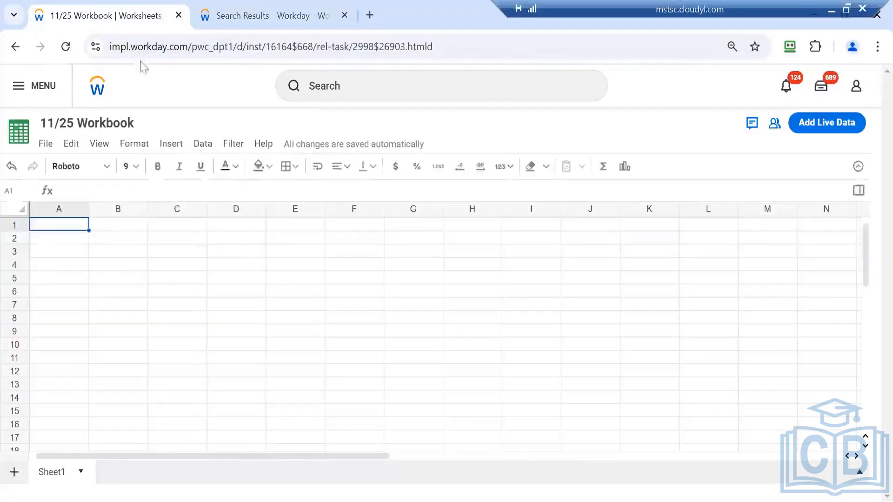
{"action": "left_click", "coordinate": [258, 18]}
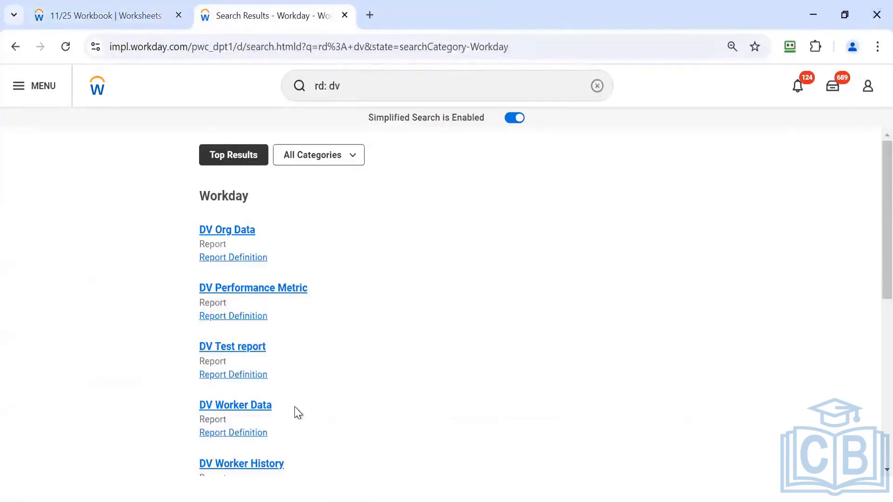
{"action": "left_click", "coordinate": [208, 376]}
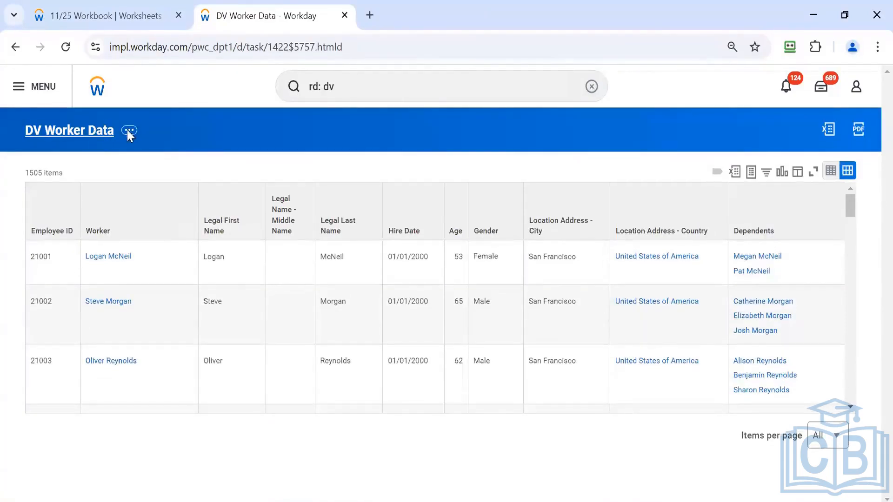
{"action": "left_click", "coordinate": [77, 134]}
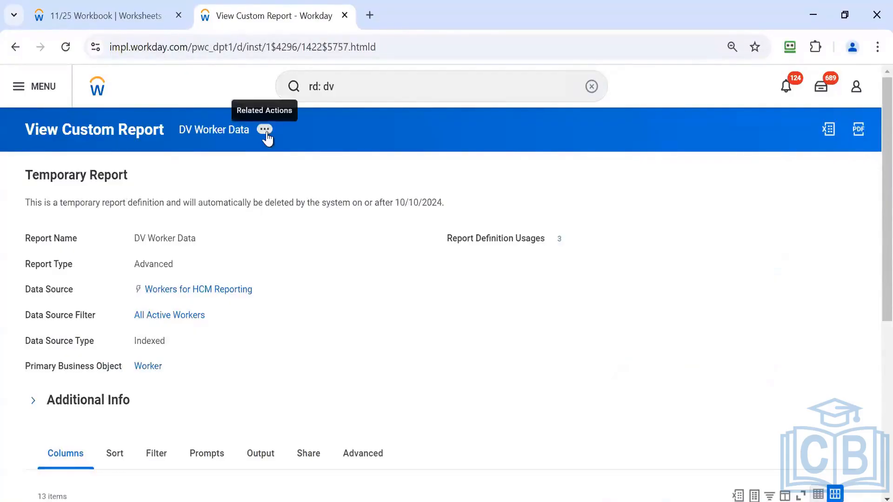
- Copy the DV Worker Data custom report under the name "DV Worker Data - WS"
{"action": "left_click", "coordinate": [265, 129]}
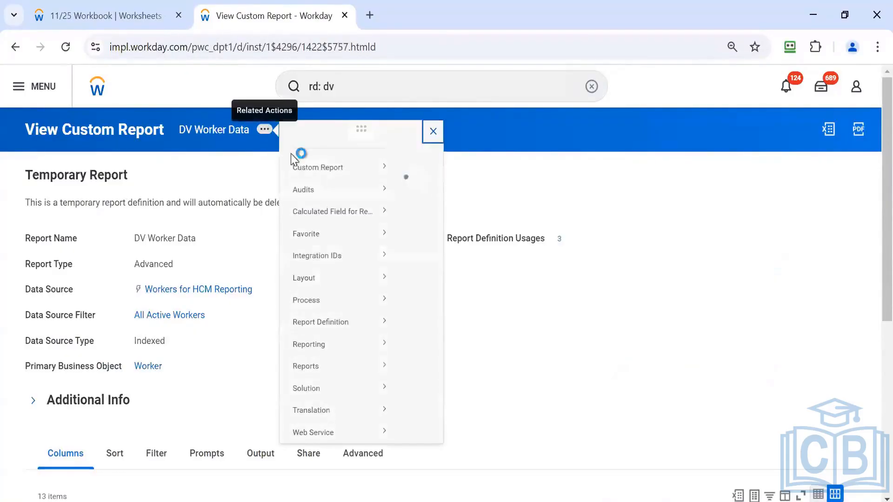
{"action": "mouse_move", "coordinate": [307, 169]}
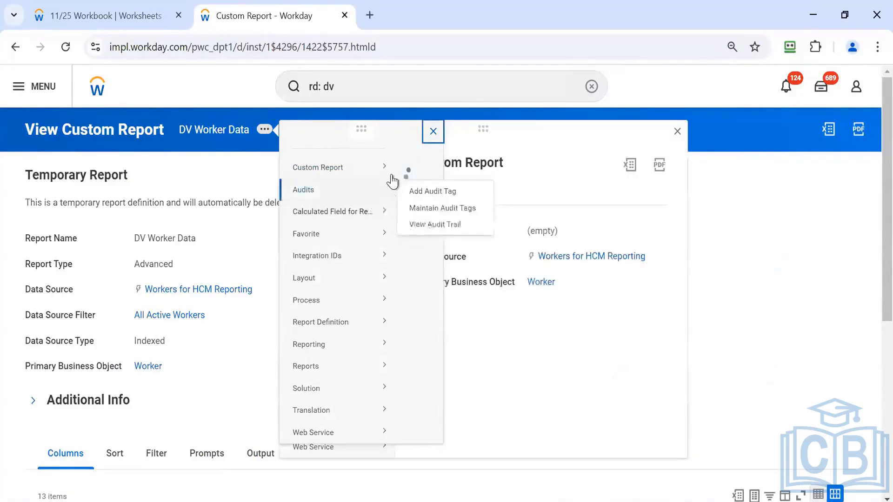
{"action": "mouse_move", "coordinate": [355, 191]}
{"action": "left_click", "coordinate": [445, 220]}
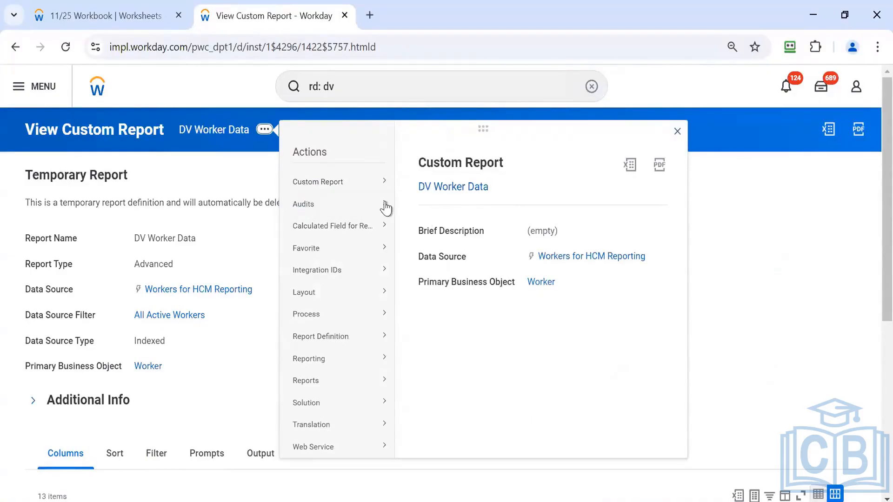
{"action": "left_click", "coordinate": [300, 181]}
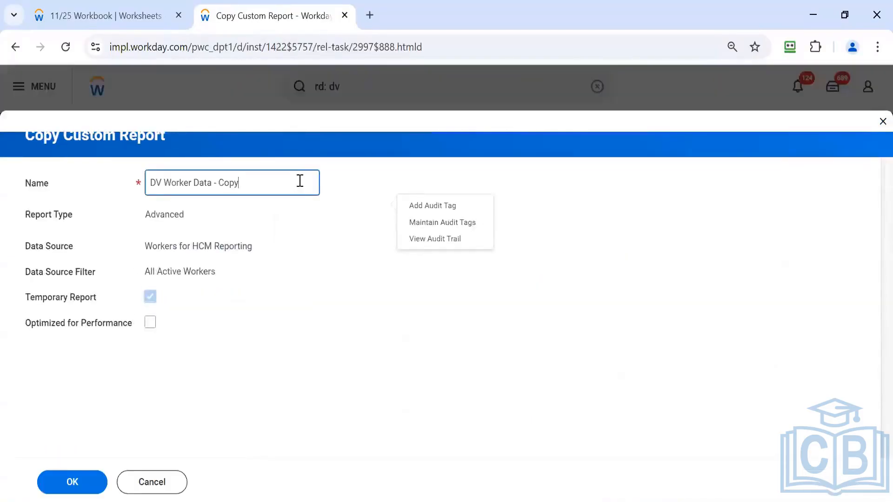
{"action": "key", "text": "ctrl+shift+Left"}
{"action": "type", "text": "WS"}
{"action": "left_click", "coordinate": [73, 488]}
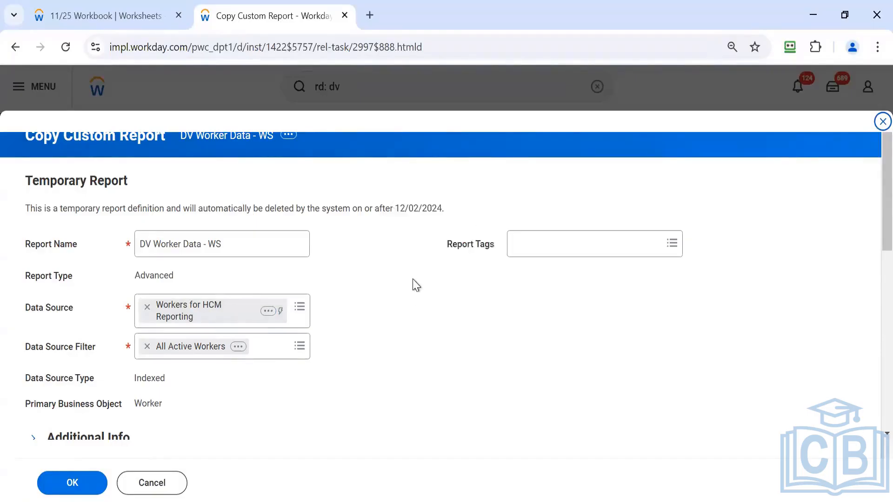
- Review the report copy's advanced web service, Worksheets and Prism options, and save the copied report
{"action": "scroll", "coordinate": [413, 281], "scroll_direction": "down", "scroll_amount": 2}
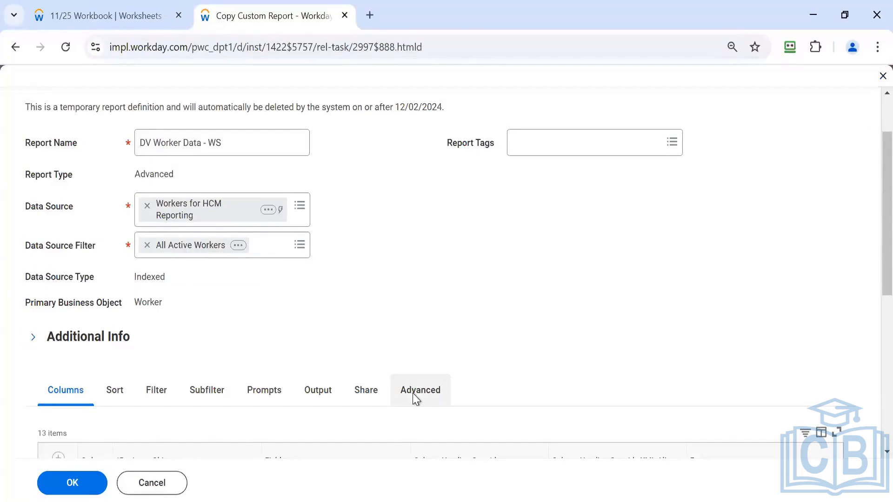
{"action": "left_click", "coordinate": [413, 395]}
{"action": "scroll", "coordinate": [422, 343], "scroll_direction": "down", "scroll_amount": 5}
{"action": "scroll", "coordinate": [421, 342], "scroll_direction": "down", "scroll_amount": 3}
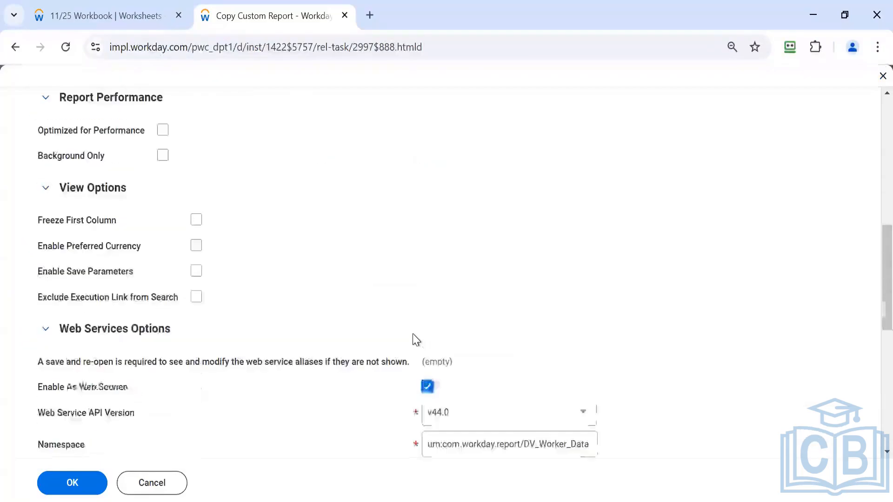
{"action": "scroll", "coordinate": [195, 305], "scroll_direction": "down", "scroll_amount": 3}
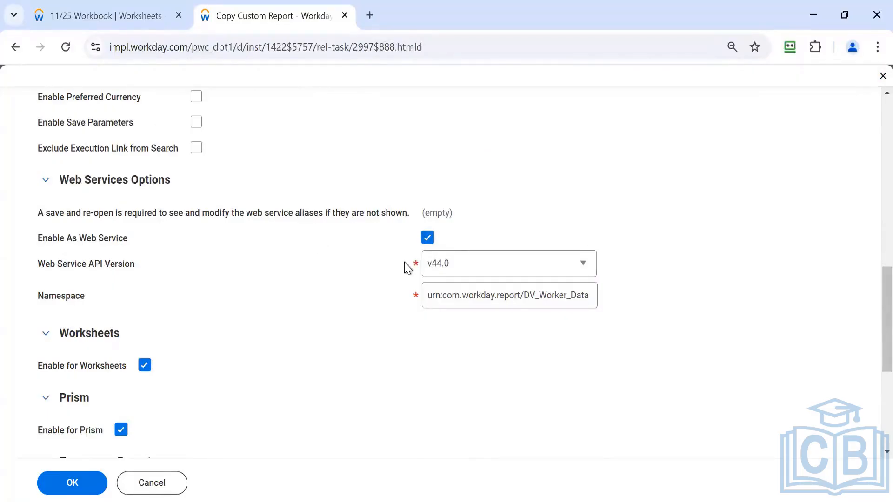
{"action": "mouse_move", "coordinate": [410, 267]}
{"action": "scroll", "coordinate": [297, 279], "scroll_direction": "down", "scroll_amount": 3}
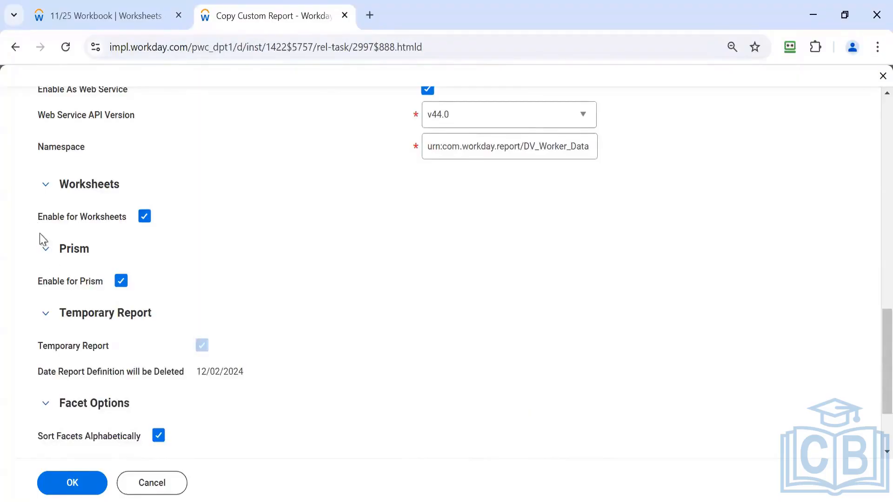
{"action": "left_click", "coordinate": [72, 483]}
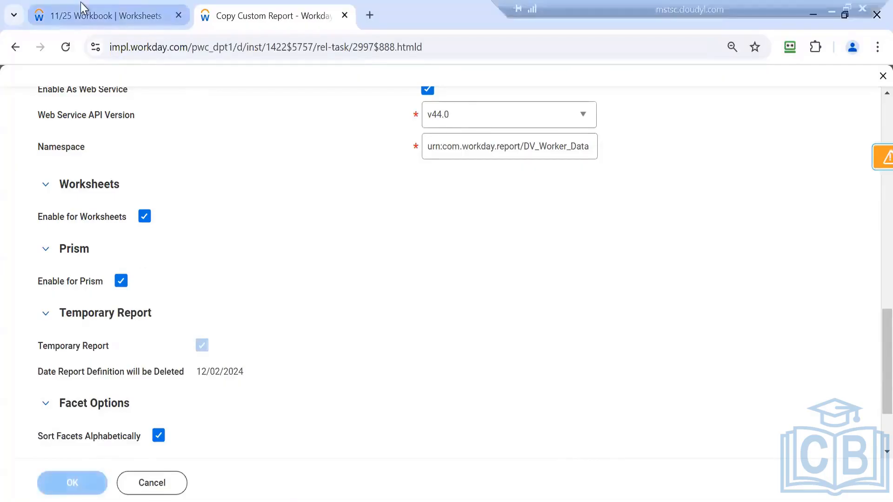
{"action": "left_click", "coordinate": [44, 484]}
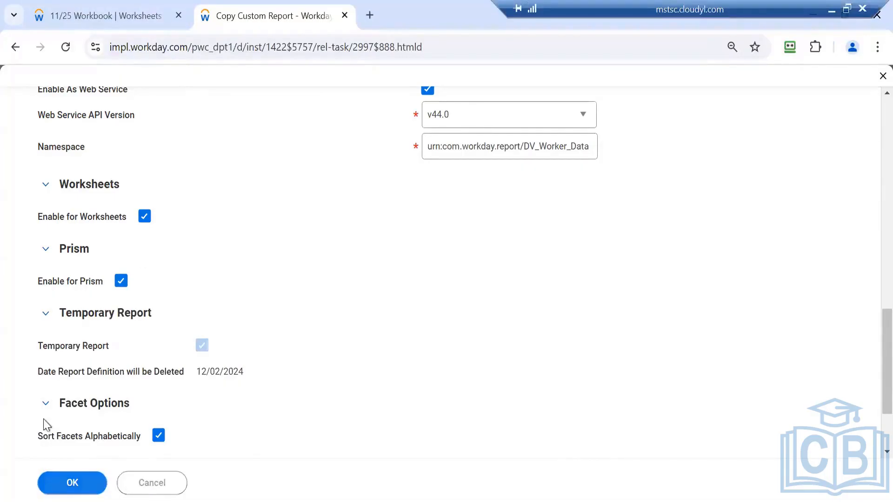
- Start adding live data to the 11/25 Workbook and search the available reports for "dv worker data"
{"action": "left_click", "coordinate": [69, 16]}
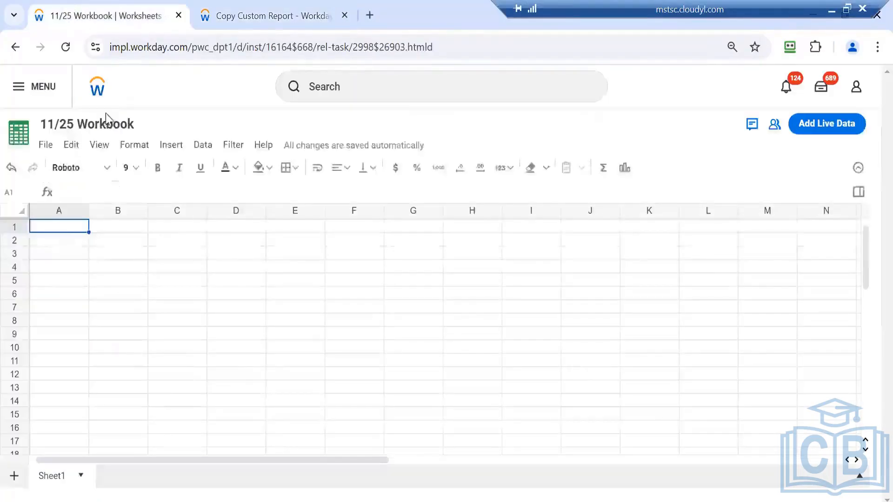
{"action": "left_click", "coordinate": [843, 127]}
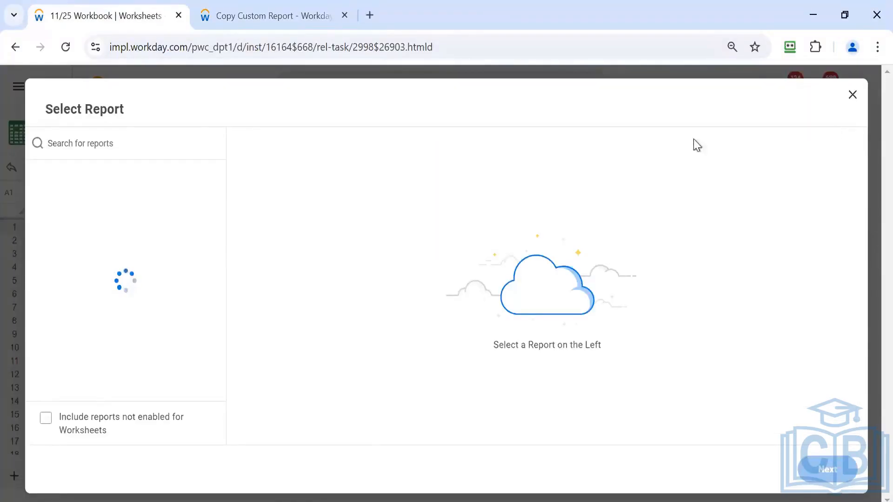
{"action": "left_click", "coordinate": [126, 144]}
{"action": "type", "text": "dv"}
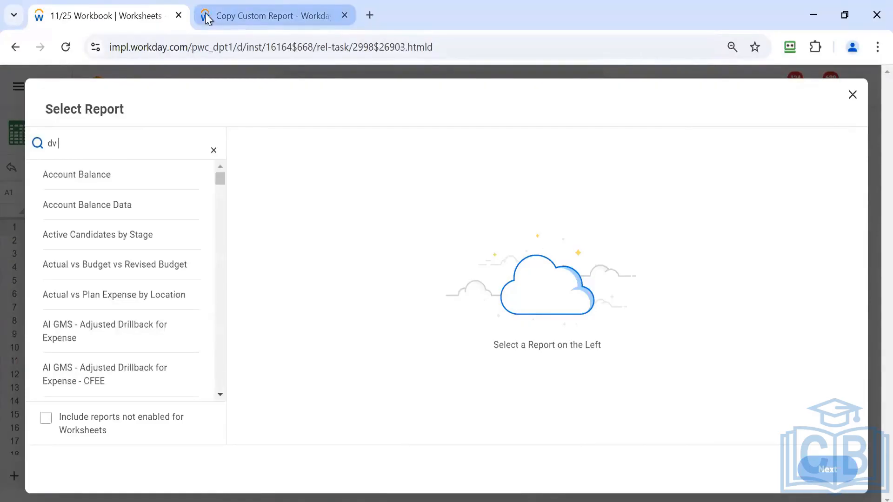
{"action": "type", "text": " work"}
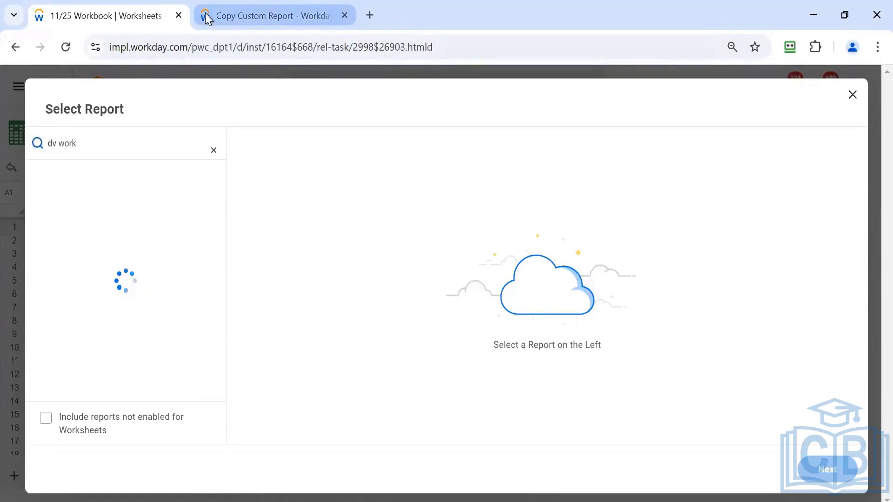
{"action": "type", "text": "er data"}
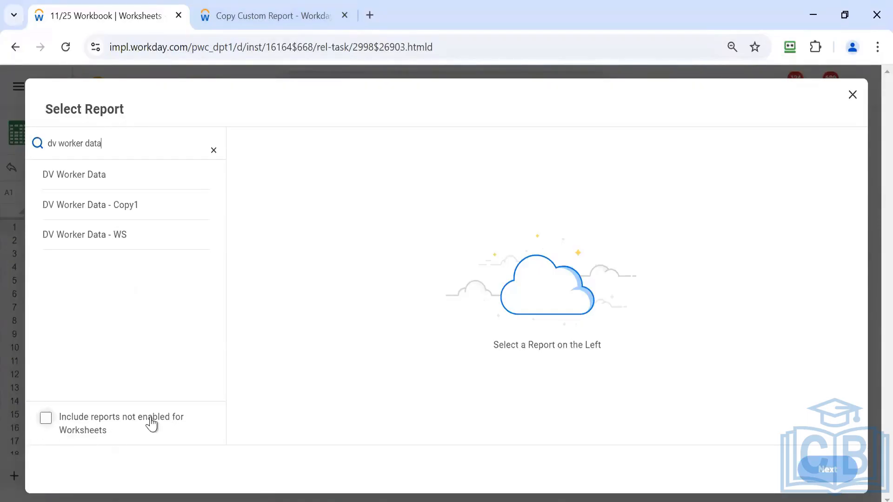
- Check the advanced options of the saved DV Worker Data - WS report, and return to the workbook's report selection
{"action": "left_click", "coordinate": [224, 4]}
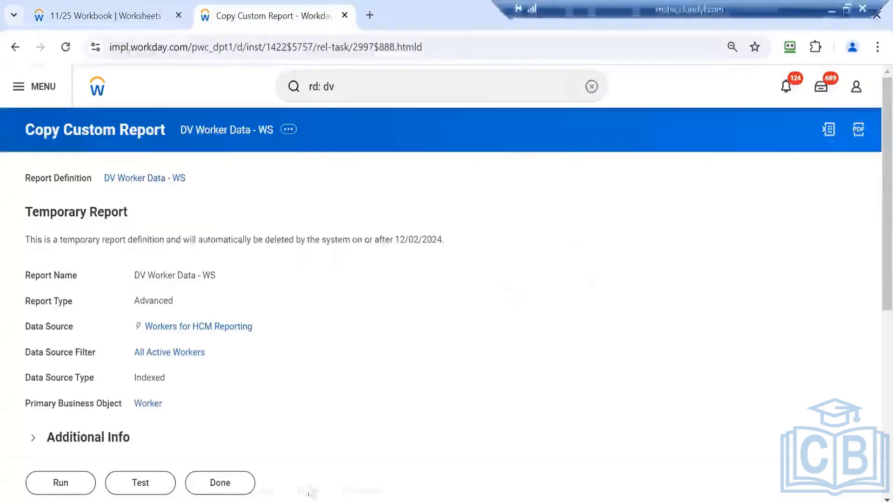
{"action": "scroll", "coordinate": [380, 356], "scroll_direction": "down", "scroll_amount": 5}
{"action": "left_click", "coordinate": [379, 274]}
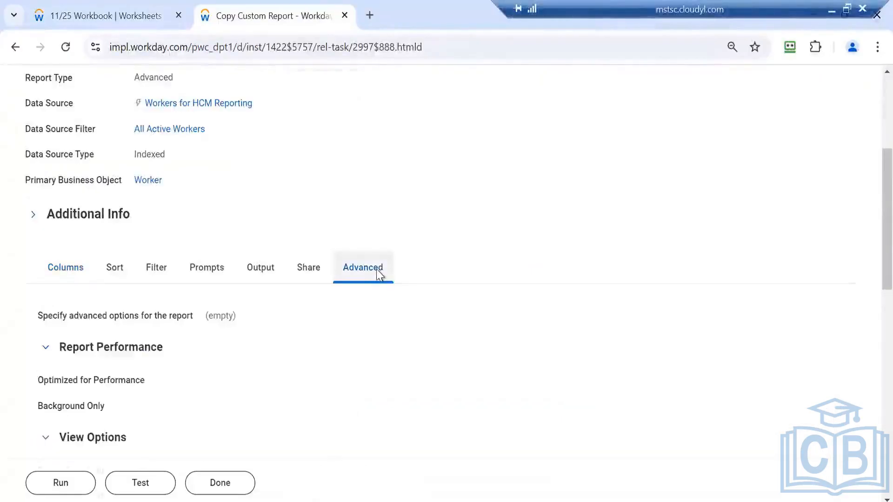
{"action": "scroll", "coordinate": [213, 353], "scroll_direction": "down", "scroll_amount": 6}
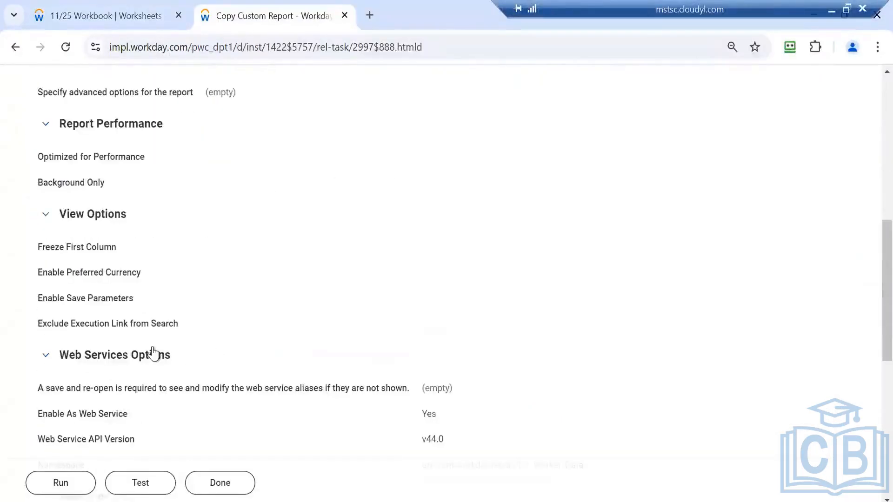
{"action": "scroll", "coordinate": [311, 361], "scroll_direction": "down", "scroll_amount": 2}
{"action": "left_click", "coordinate": [122, 16]}
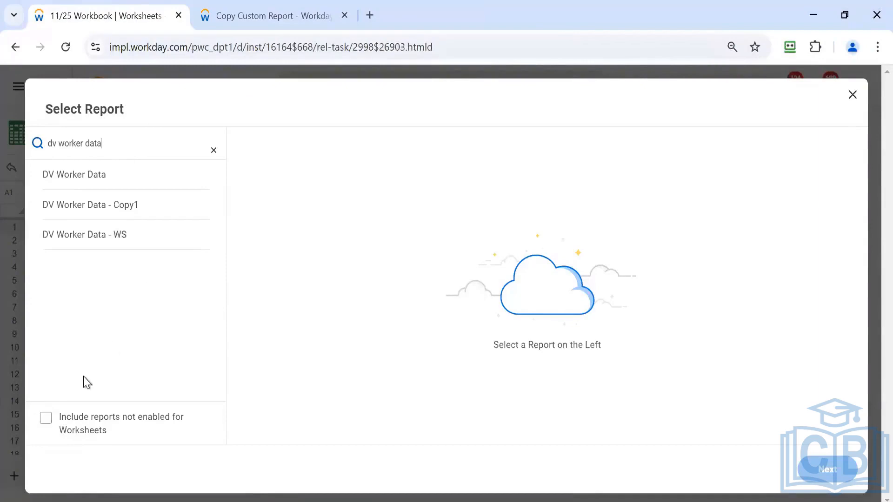
- Select the DV Worker Data - WS report and compare its listed columns with the saved report's column definitions
{"action": "left_click", "coordinate": [121, 238]}
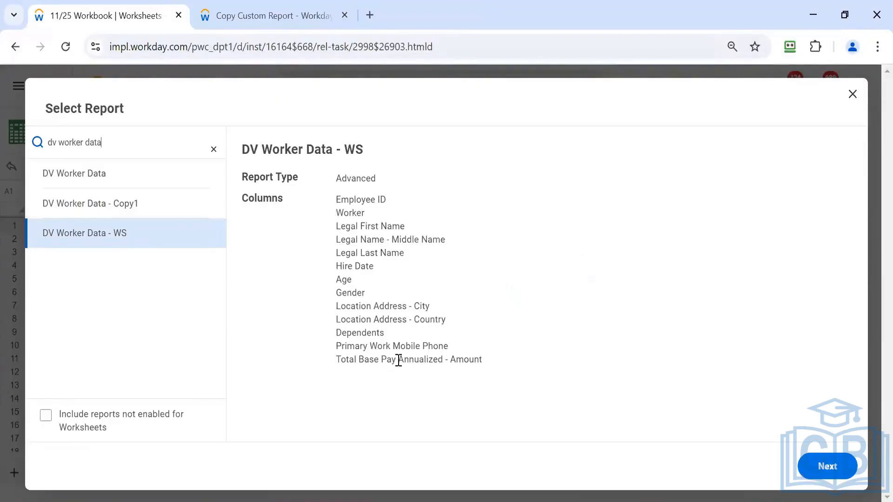
{"action": "left_click", "coordinate": [267, 18]}
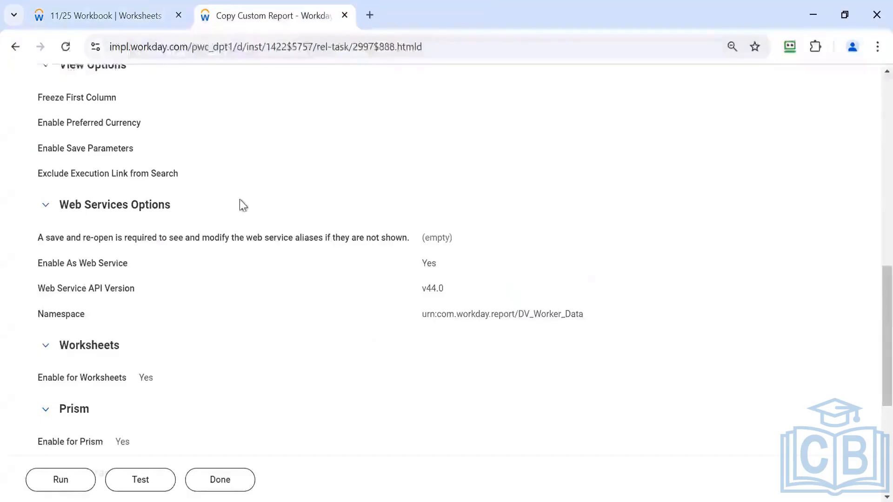
{"action": "scroll", "coordinate": [135, 246], "scroll_direction": "up", "scroll_amount": 5}
{"action": "left_click", "coordinate": [51, 124]}
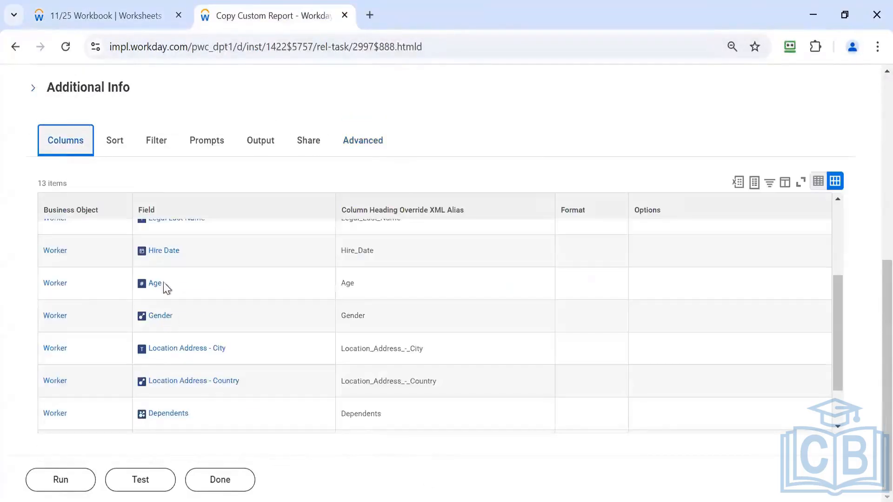
{"action": "scroll", "coordinate": [120, 149], "scroll_direction": "up", "scroll_amount": 2}
{"action": "left_click", "coordinate": [95, 16]}
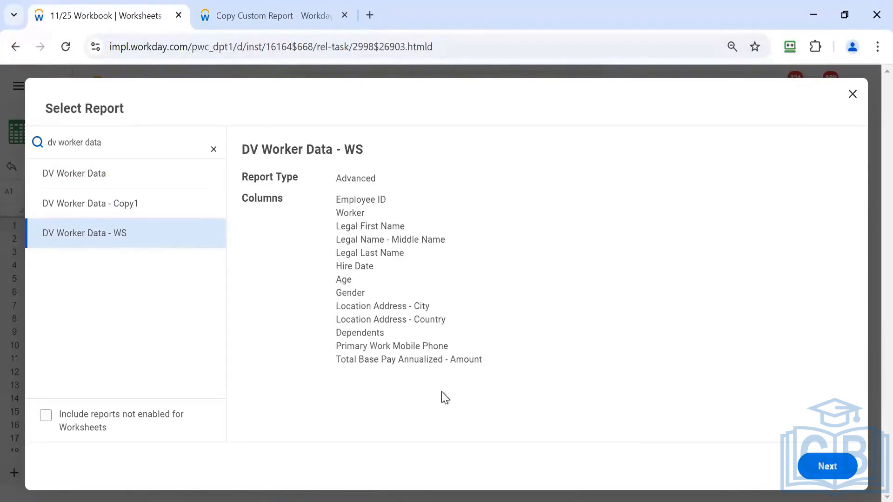
- Proceed to the column selection for DV Worker Data - WS and check the available columns against the report definition
{"action": "left_click", "coordinate": [832, 473]}
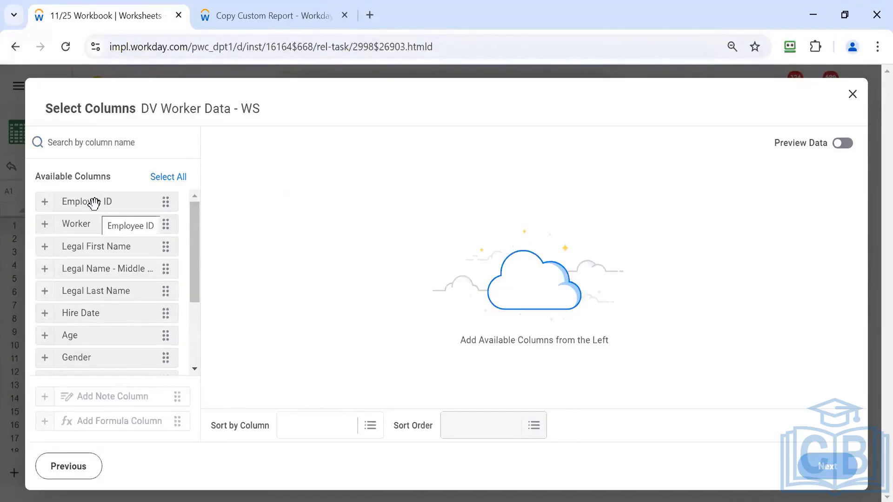
{"action": "left_click", "coordinate": [253, 13]}
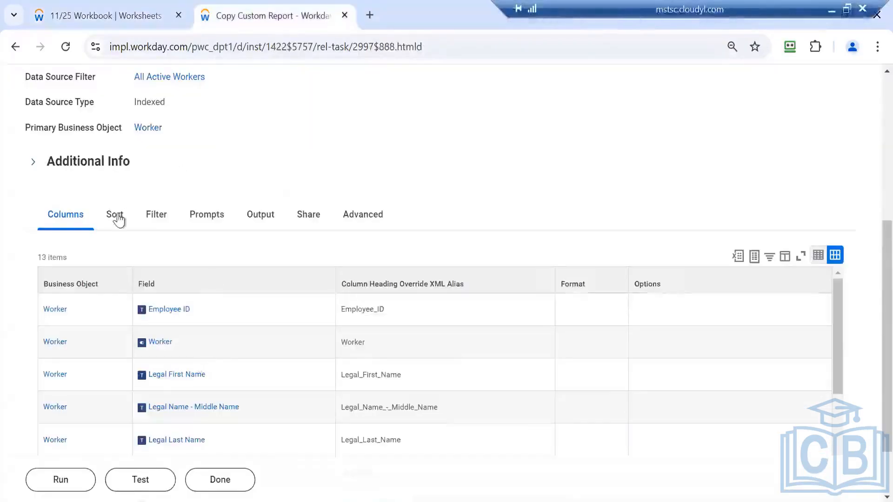
{"action": "scroll", "coordinate": [119, 218], "scroll_direction": "down", "scroll_amount": 2}
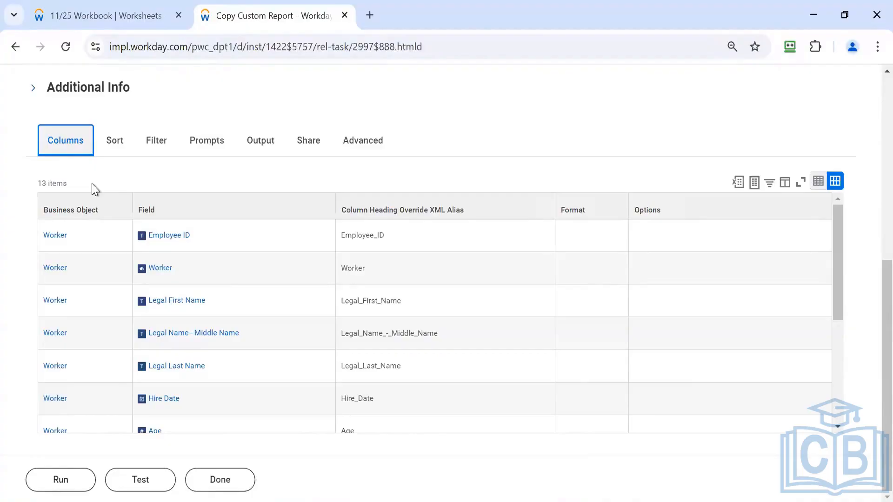
{"action": "left_click", "coordinate": [102, 14]}
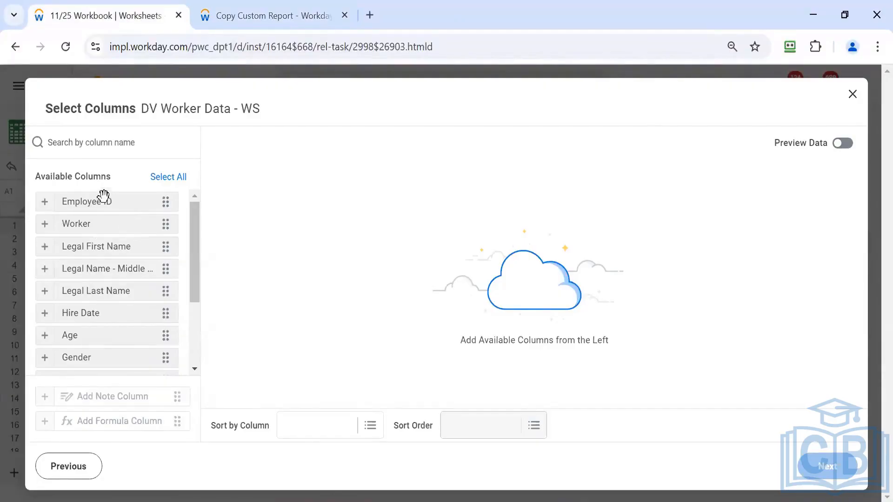
- Go back to the report selection, recheck the report's column definitions, and return to the column selection
{"action": "left_click", "coordinate": [60, 467]}
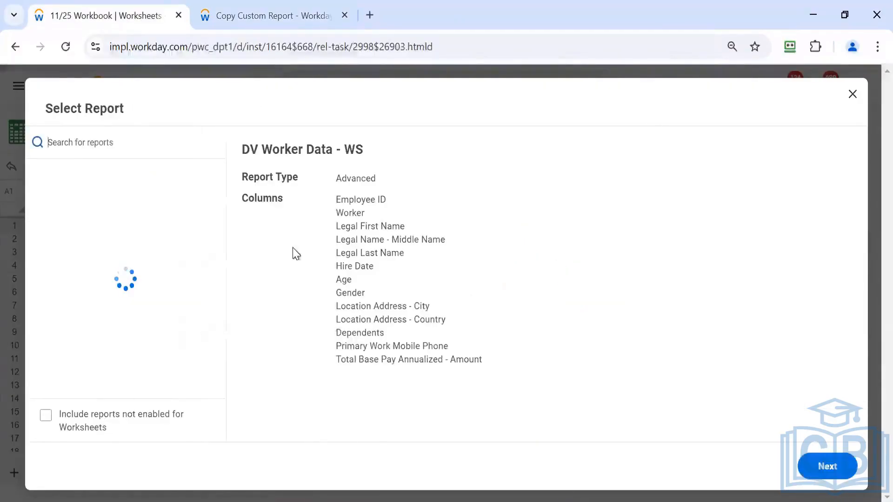
{"action": "left_click", "coordinate": [314, 7]}
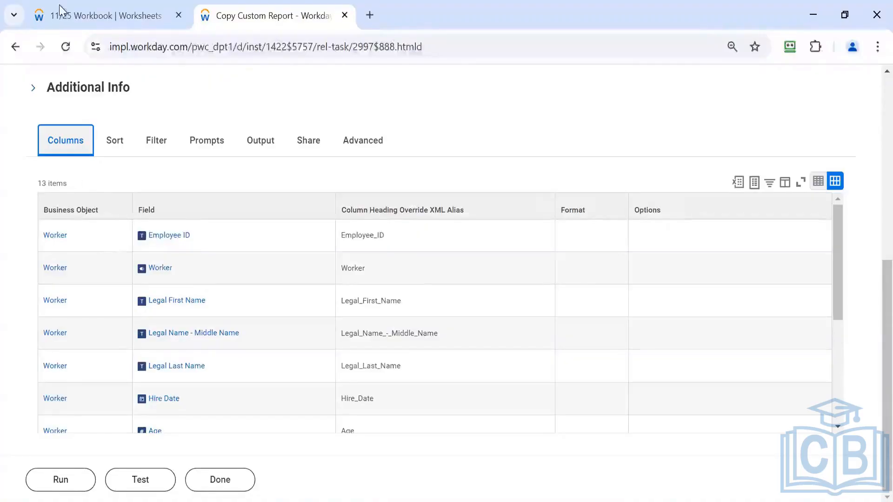
{"action": "left_click", "coordinate": [78, 18]}
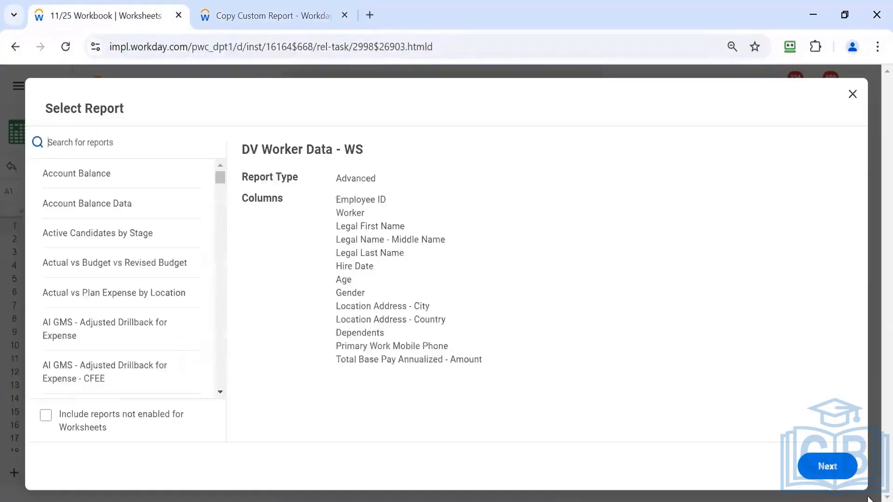
{"action": "left_click", "coordinate": [821, 472]}
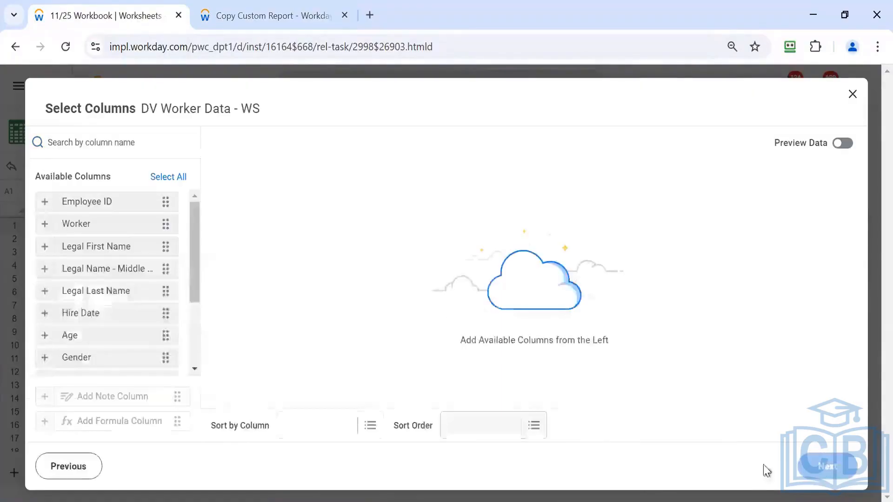
- Add the Employee ID, Legal First Name and Legal Last Name columns, and insert Worker right after Employee ID
{"action": "left_click_drag", "start_coordinate": [62, 199], "coordinate": [293, 205]}
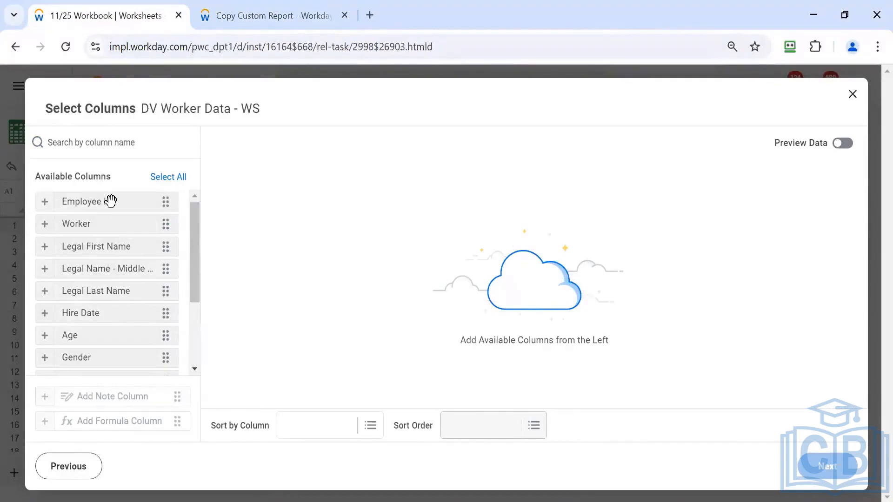
{"action": "left_click_drag", "start_coordinate": [110, 199], "coordinate": [356, 198]}
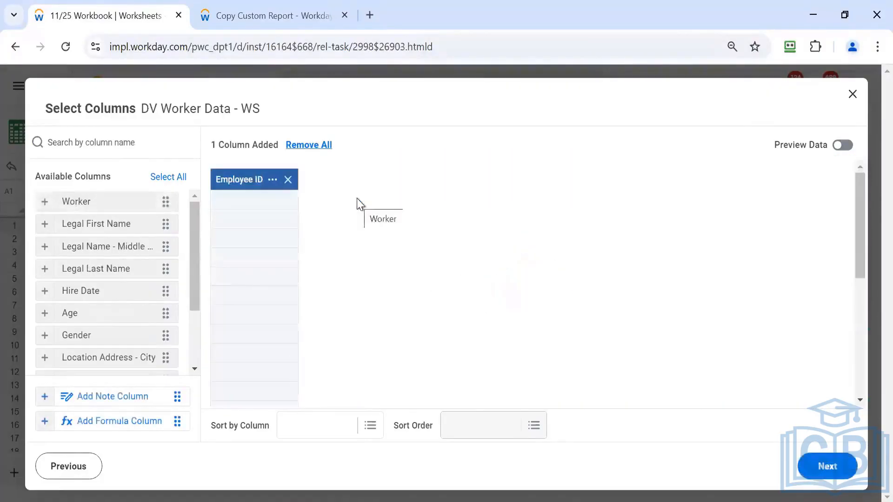
{"action": "left_click_drag", "start_coordinate": [90, 223], "coordinate": [339, 190]}
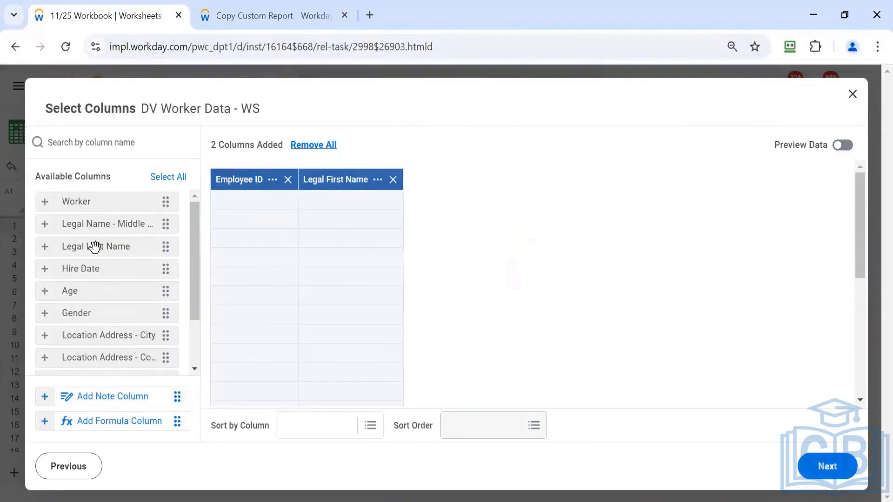
{"action": "left_click_drag", "start_coordinate": [100, 248], "coordinate": [478, 189]}
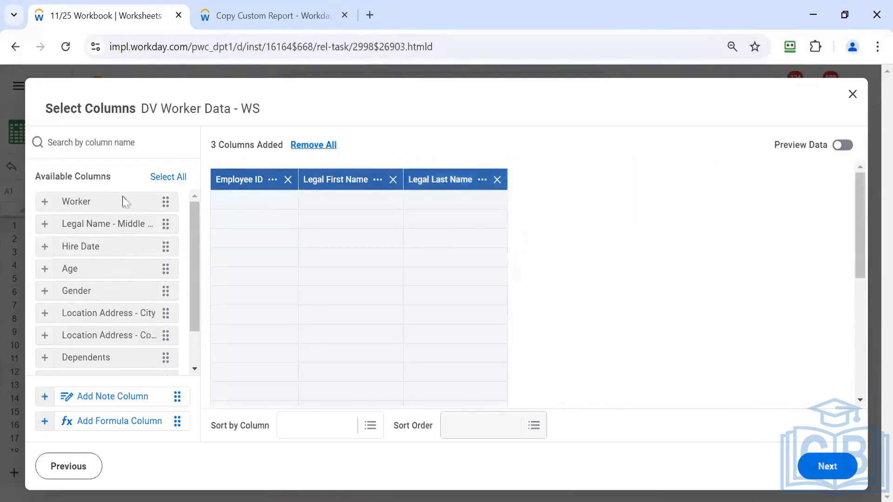
{"action": "left_click_drag", "start_coordinate": [124, 199], "coordinate": [298, 198]}
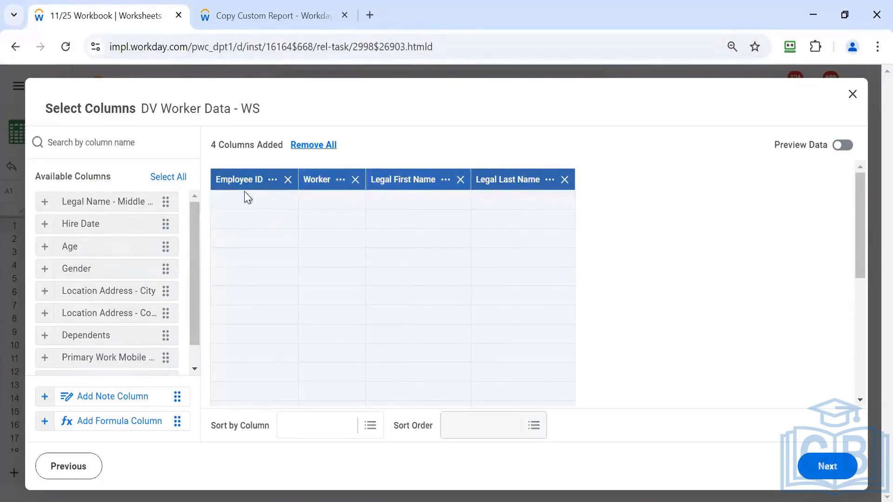
{"action": "mouse_move", "coordinate": [243, 173]}
{"action": "left_mouse_down"}
{"action": "mouse_move", "coordinate": [356, 169]}
{"action": "mouse_move", "coordinate": [241, 183]}
{"action": "left_mouse_up"}
- Add Hire Date, Gender, Location Address - City, Location Address - Country and Total Base Pay Annualized - Amount, and insert Age between Hire Date and Gender
{"action": "left_click_drag", "start_coordinate": [68, 223], "coordinate": [665, 233]}
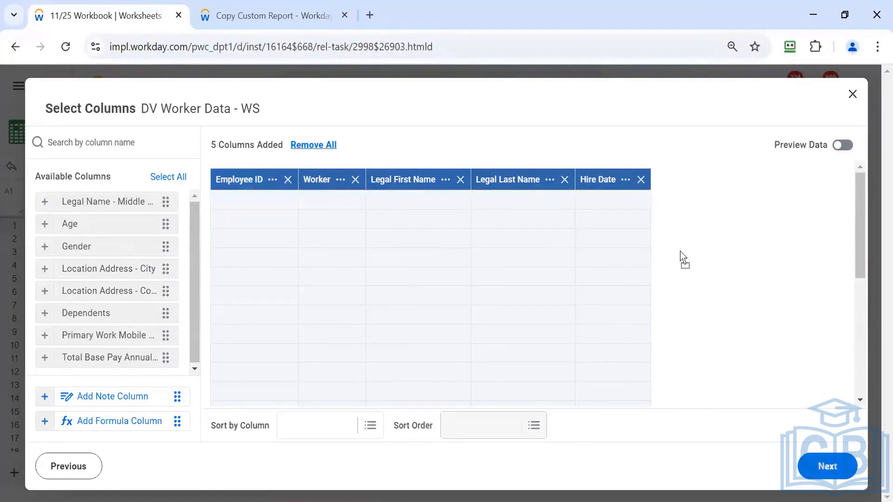
{"action": "left_click_drag", "start_coordinate": [680, 251], "coordinate": [711, 245]}
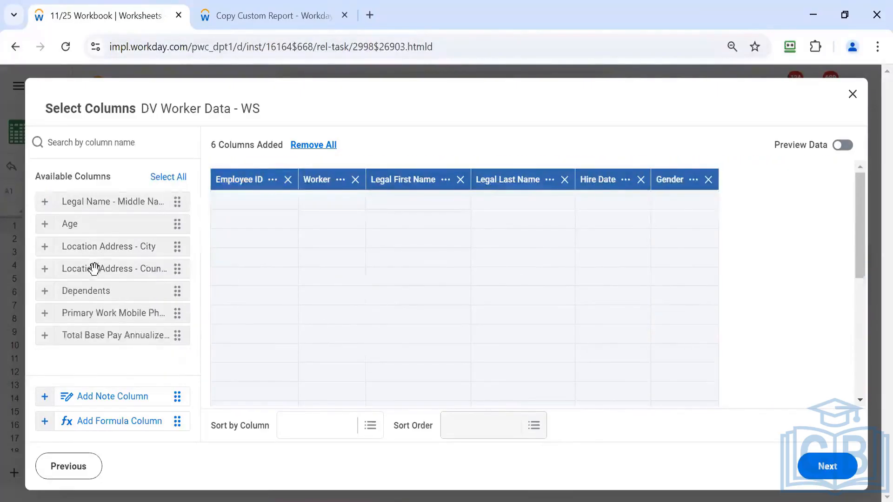
{"action": "left_click_drag", "start_coordinate": [89, 245], "coordinate": [765, 246]}
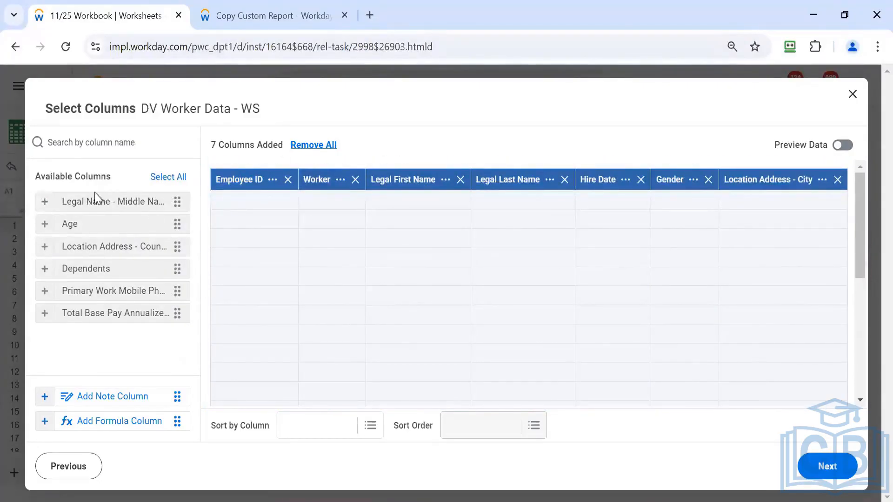
{"action": "left_click", "coordinate": [46, 246]}
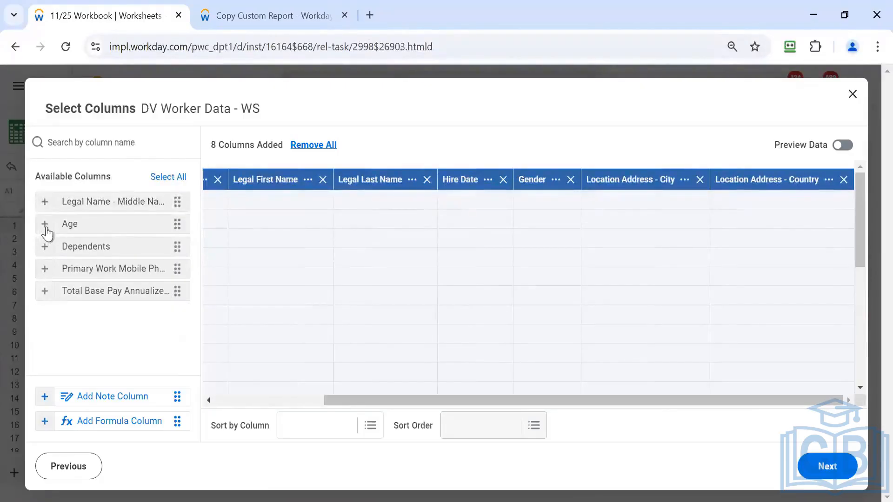
{"action": "left_click", "coordinate": [45, 294]}
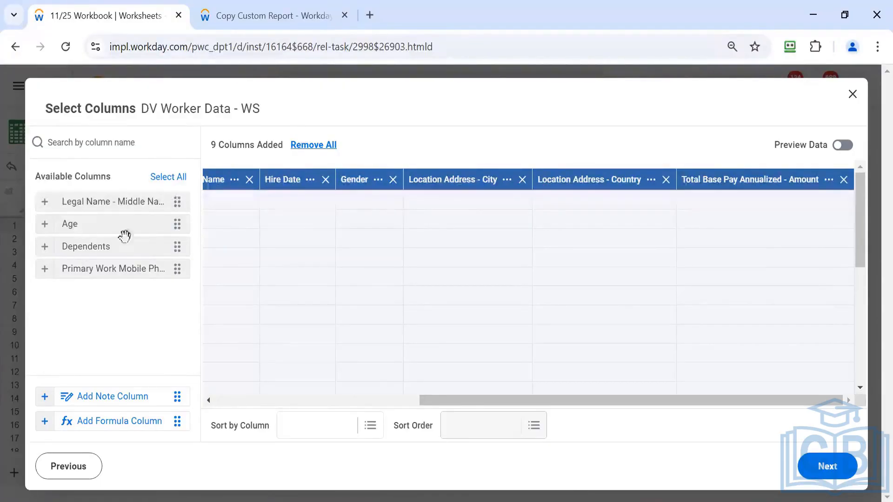
{"action": "left_click_drag", "start_coordinate": [124, 236], "coordinate": [337, 233]}
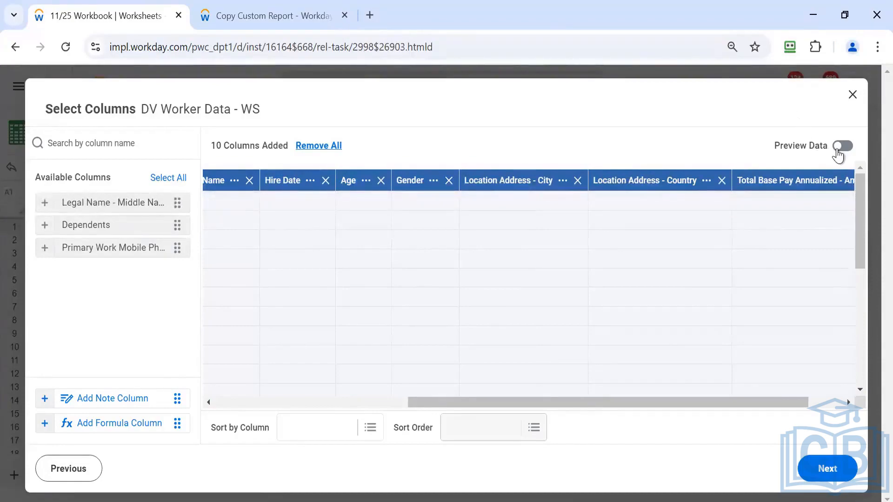
- Turn on the data preview and look through the worker rows across all the added columns
{"action": "left_click_drag", "start_coordinate": [721, 400], "coordinate": [500, 417]}
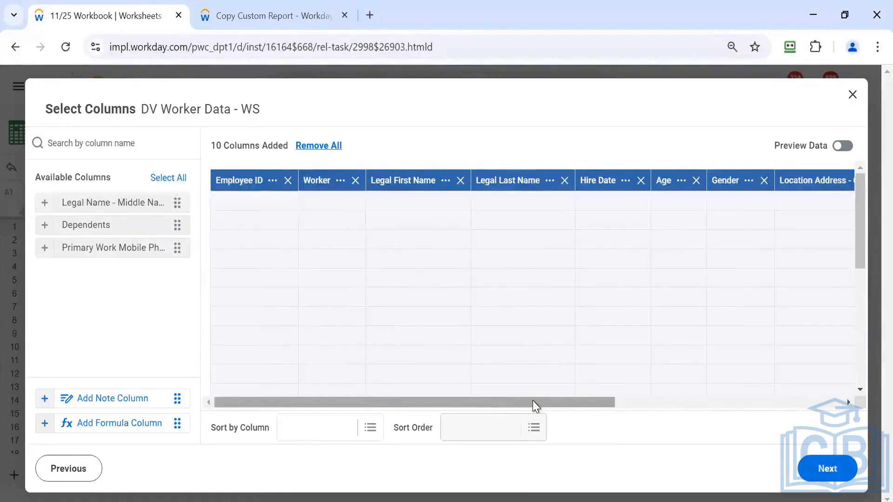
{"action": "left_click", "coordinate": [846, 146]}
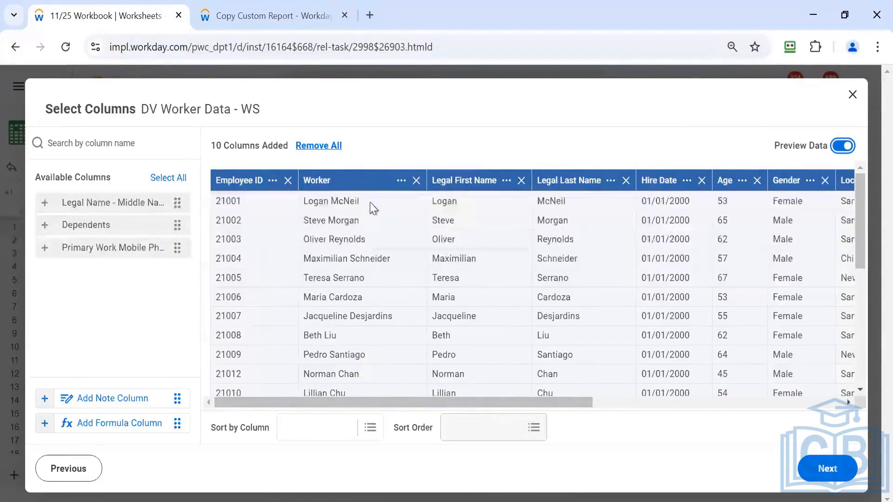
{"action": "scroll", "coordinate": [269, 205], "scroll_direction": "down", "scroll_amount": 5}
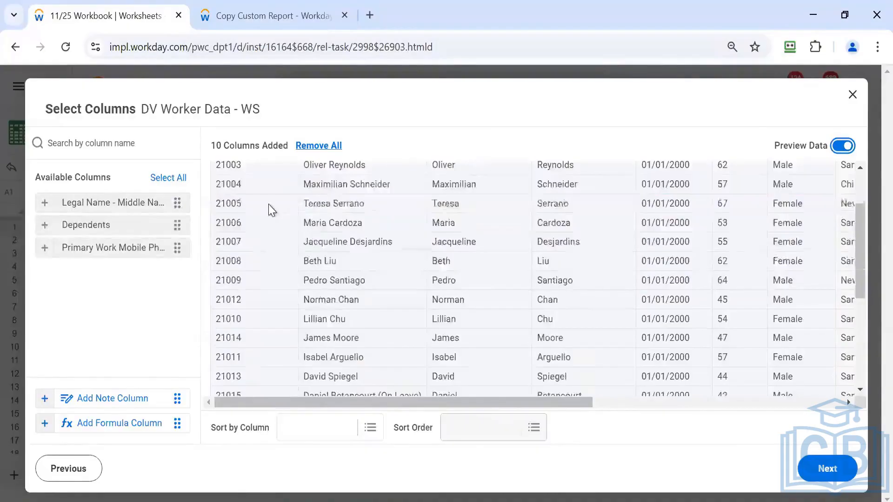
{"action": "scroll", "coordinate": [281, 242], "scroll_direction": "up", "scroll_amount": 5}
{"action": "scroll", "coordinate": [279, 235], "scroll_direction": "down", "scroll_amount": 5}
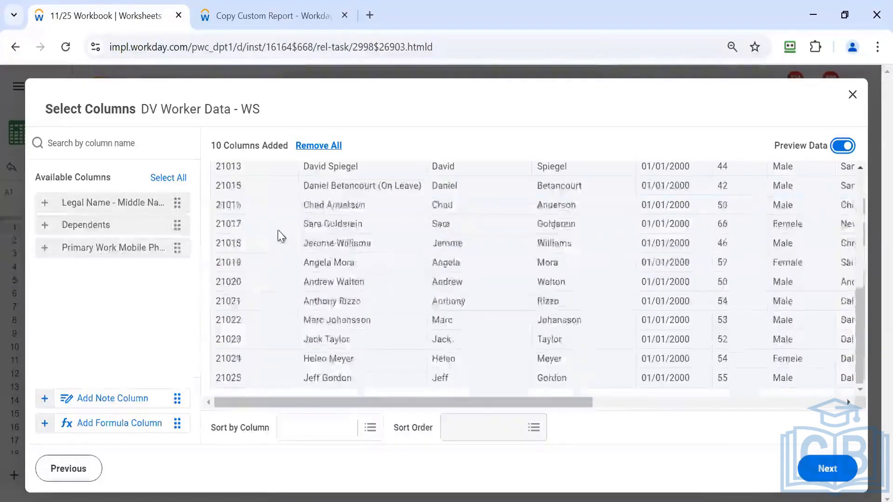
{"action": "scroll", "coordinate": [278, 230], "scroll_direction": "up", "scroll_amount": 5}
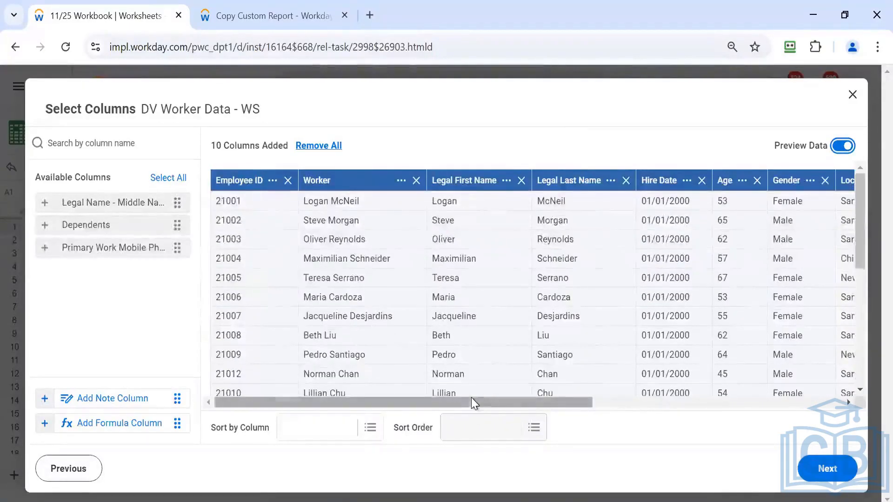
{"action": "scroll", "coordinate": [735, 363], "scroll_direction": "right", "scroll_amount": 5}
{"action": "scroll", "coordinate": [791, 353], "scroll_direction": "right", "scroll_amount": 3}
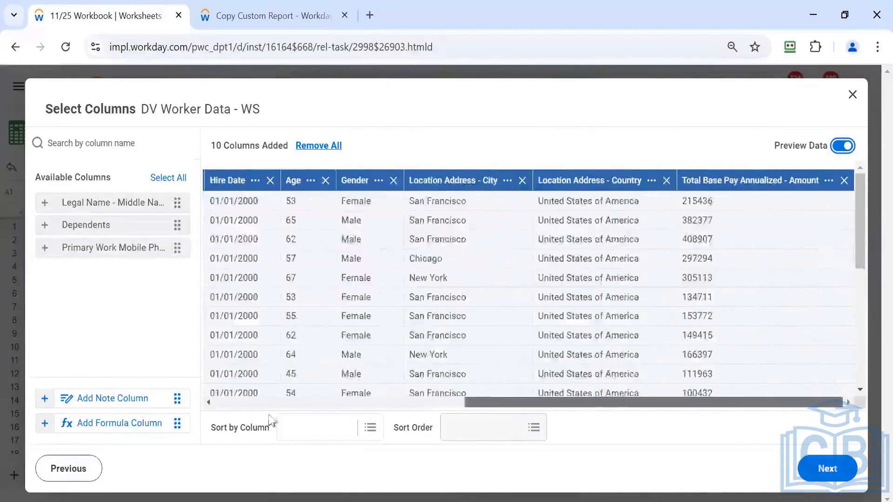
{"action": "scroll", "coordinate": [258, 247], "scroll_direction": "left", "scroll_amount": 10}
{"action": "scroll", "coordinate": [245, 259], "scroll_direction": "down", "scroll_amount": 5}
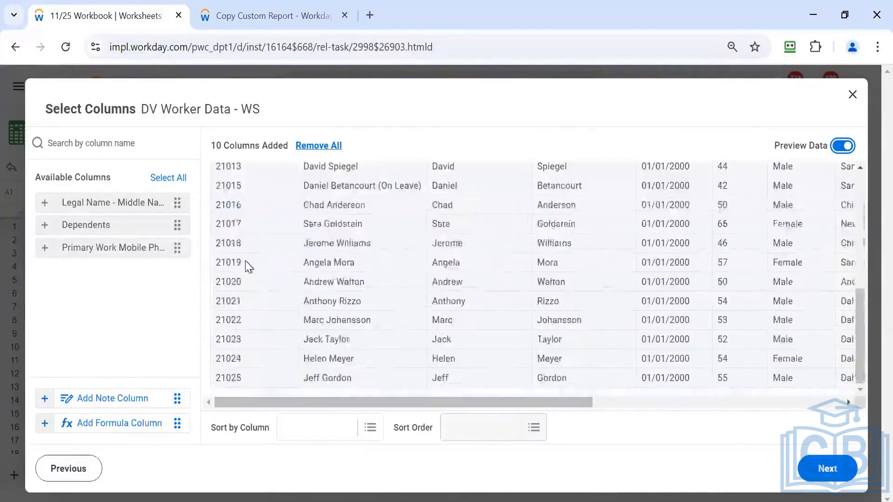
{"action": "scroll", "coordinate": [248, 267], "scroll_direction": "up", "scroll_amount": 5}
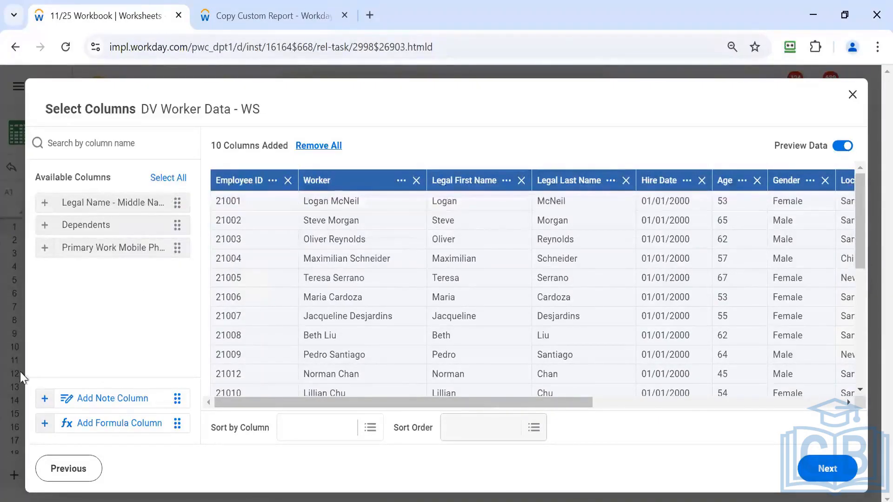
- Add a note column to the selected columns and look over the preview rows
{"action": "left_click", "coordinate": [45, 400]}
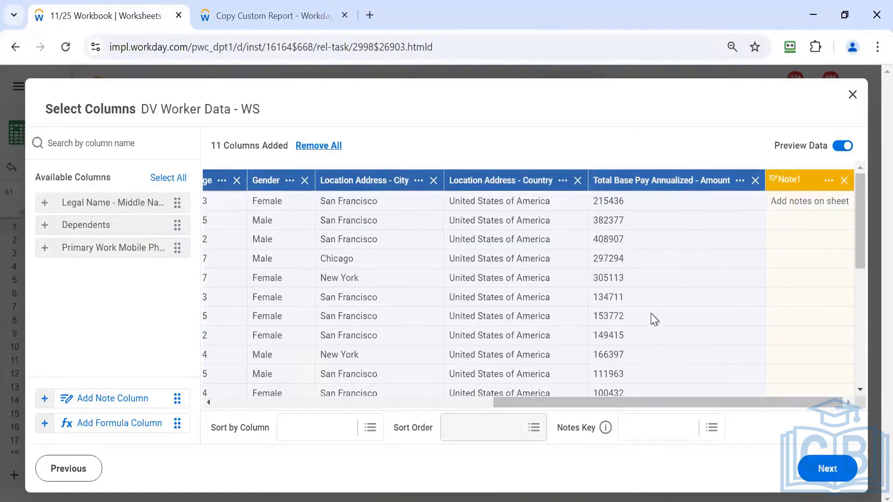
{"action": "scroll", "coordinate": [634, 249], "scroll_direction": "down", "scroll_amount": 5}
{"action": "scroll", "coordinate": [632, 255], "scroll_direction": "up", "scroll_amount": 5}
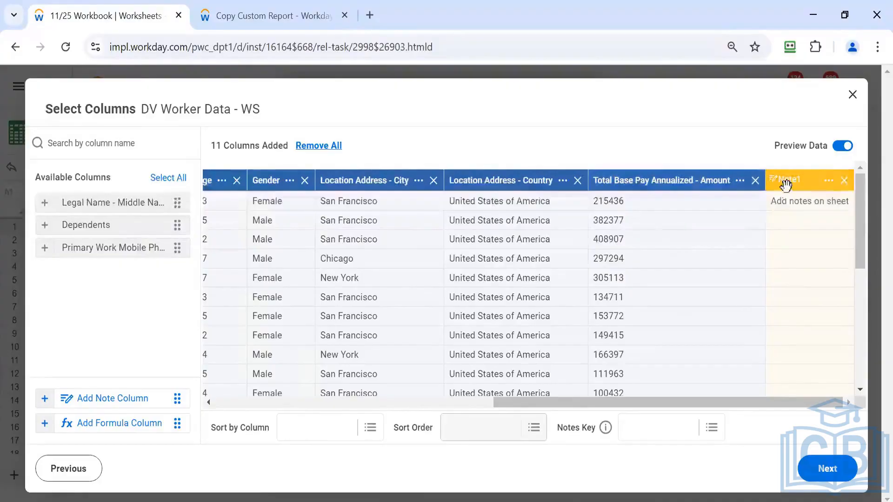
- Set the note column's display name to "Note for Total Base Pay" and bring its full heading into view
{"action": "left_click", "coordinate": [829, 181]}
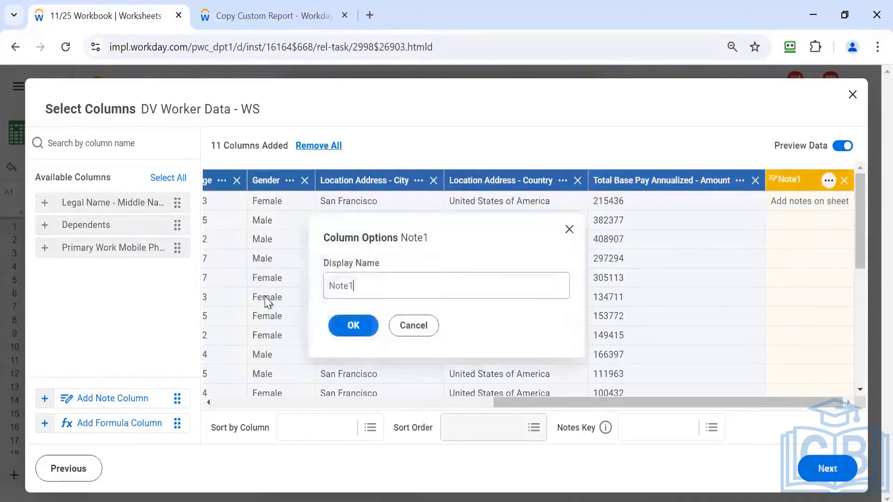
{"action": "key", "text": "ctrl+a"}
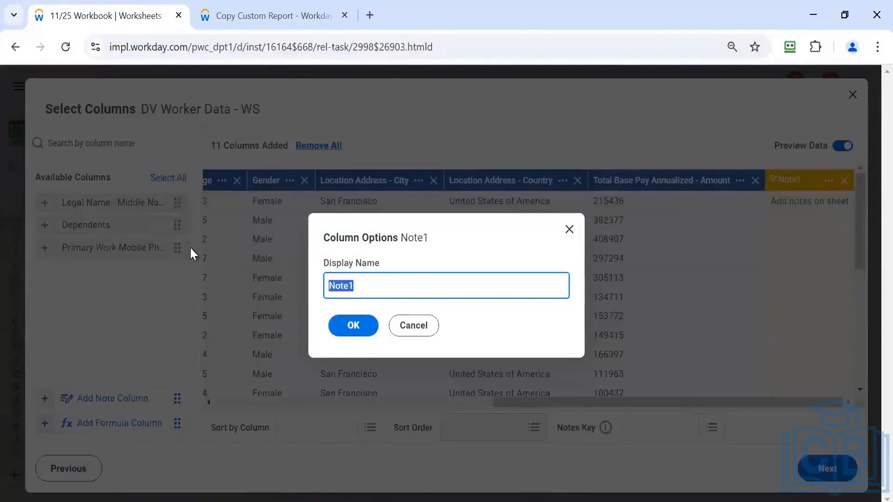
{"action": "type", "text": "No"}
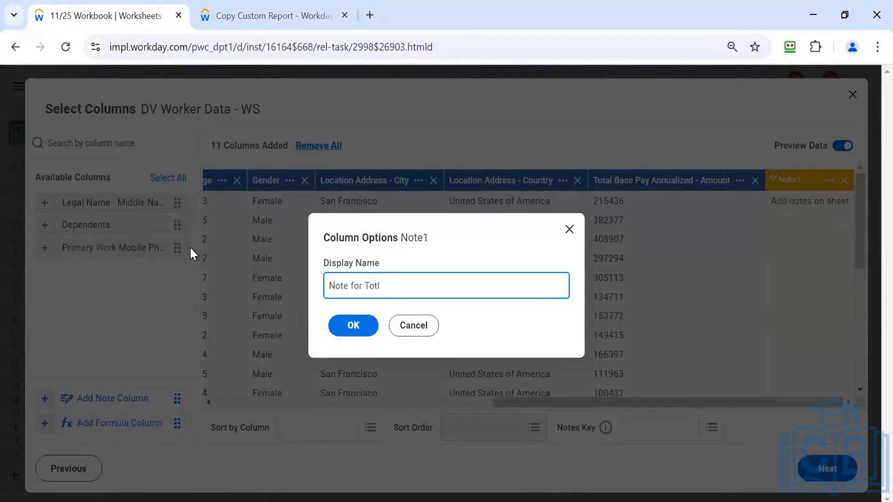
{"action": "type", "text": "te for Total bas"}
{"action": "key", "text": "BackSpace"}
{"action": "key", "text": "BackSpace"}
{"action": "key", "text": "BackSpace"}
{"action": "key", "text": "BackSpace"}
{"action": "key", "text": "BackSpace"}
{"action": "type", "text": "Base P"}
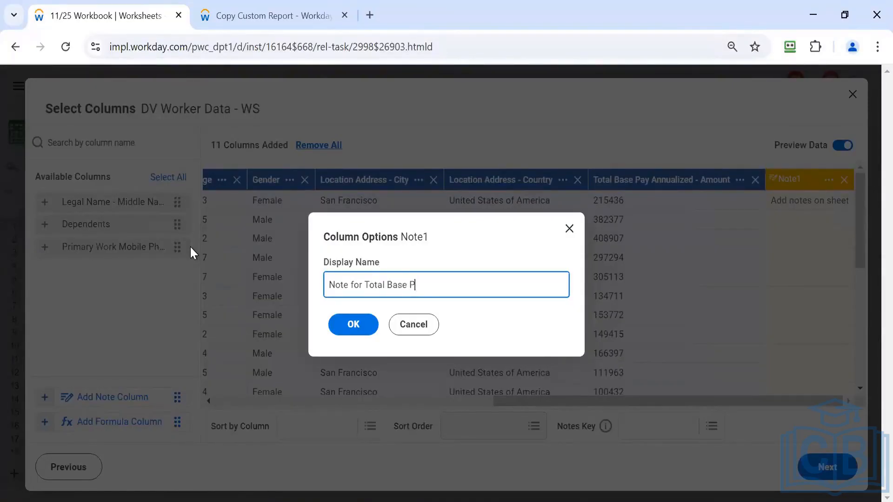
{"action": "type", "text": "ay"}
{"action": "left_click", "coordinate": [362, 324]}
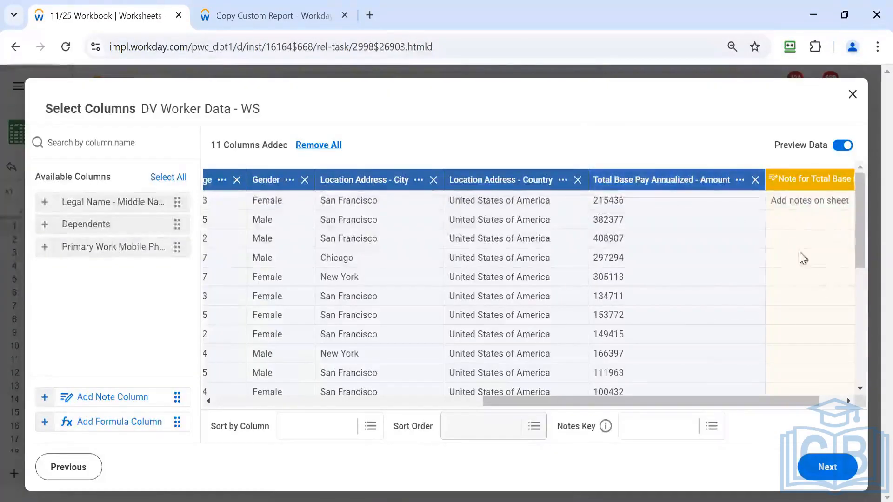
{"action": "left_click", "coordinate": [838, 402]}
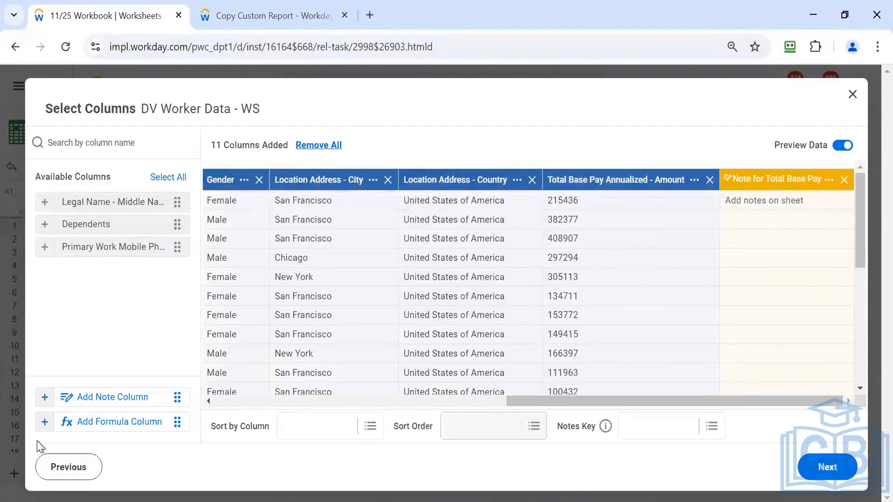
- Add a formula column, then remove both the formula column and the note column
{"action": "left_click", "coordinate": [45, 423]}
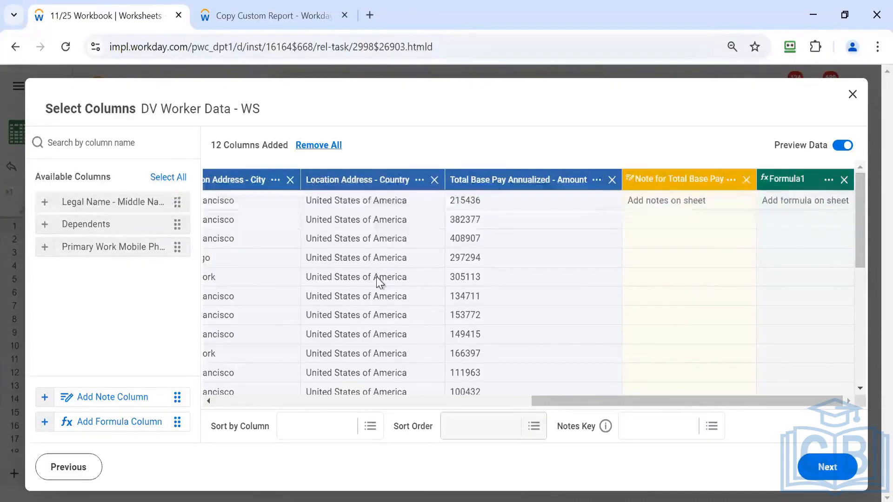
{"action": "left_click", "coordinate": [843, 180]}
{"action": "left_click", "coordinate": [843, 181]}
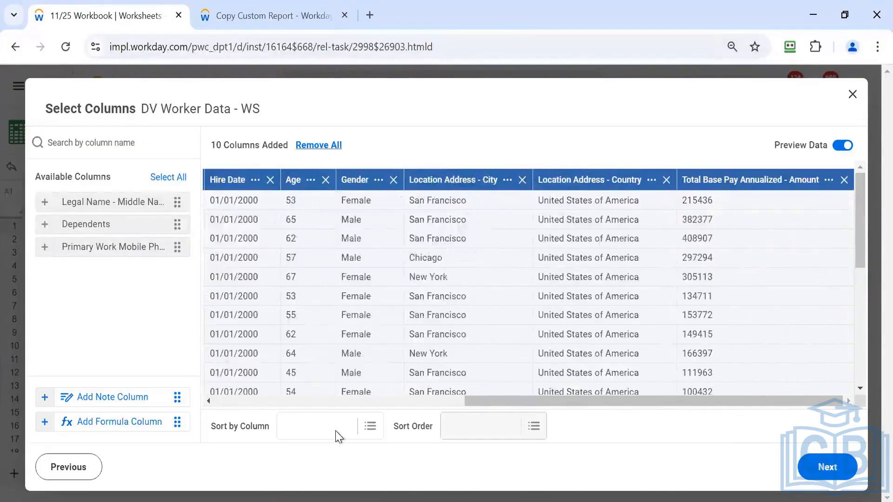
- Sort the report data by the Employee ID column with the sort order Z-A
{"action": "left_click", "coordinate": [336, 430]}
{"action": "key", "text": "Down"}
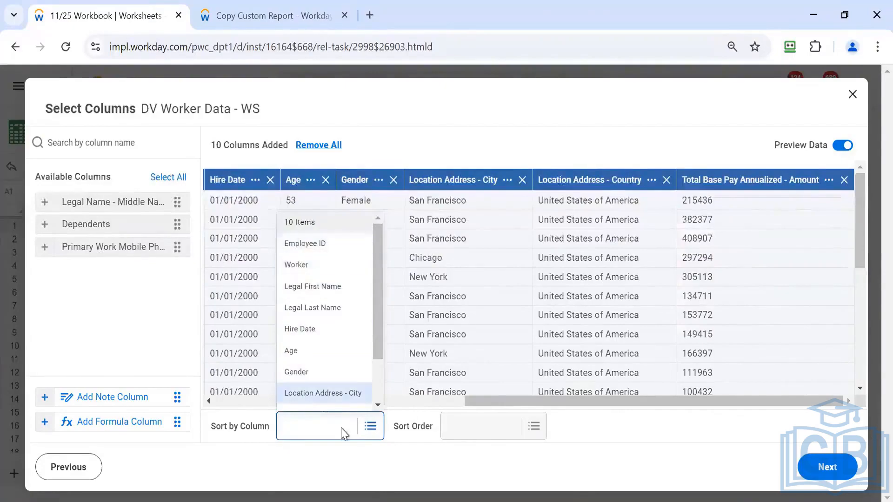
{"action": "left_click_drag", "start_coordinate": [534, 402], "coordinate": [227, 464]}
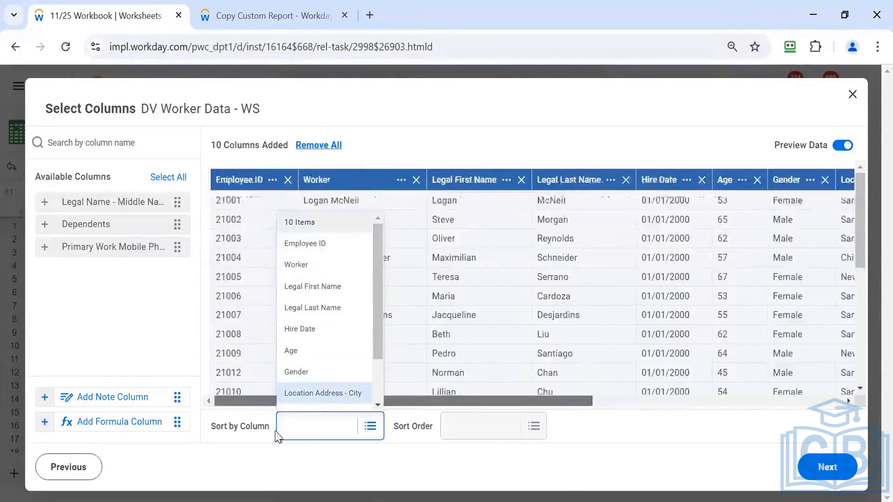
{"action": "left_click", "coordinate": [306, 245]}
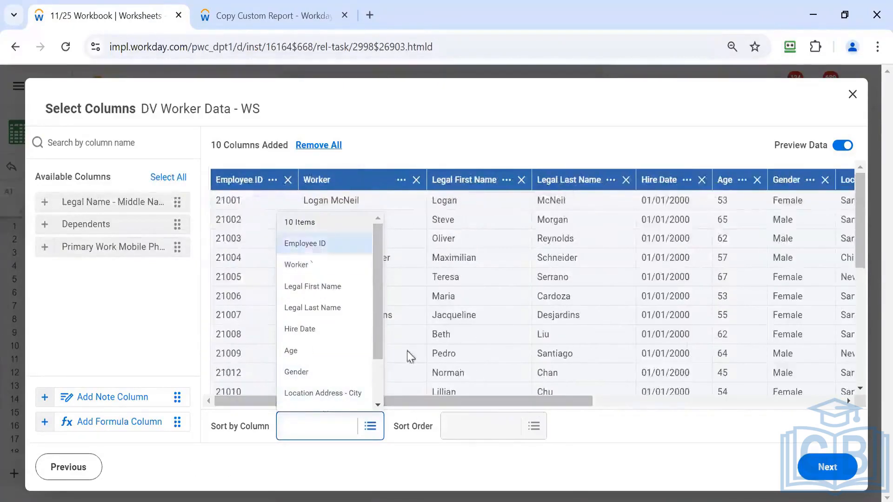
{"action": "left_click", "coordinate": [475, 433]}
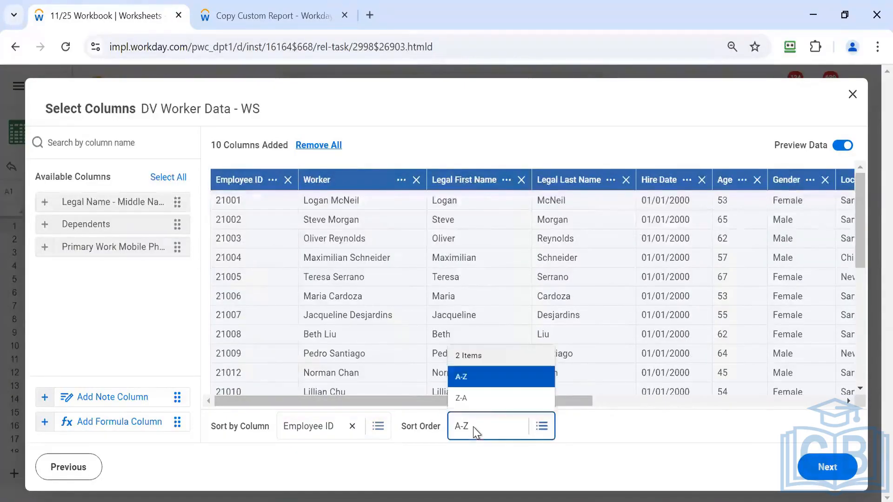
{"action": "left_click", "coordinate": [470, 404]}
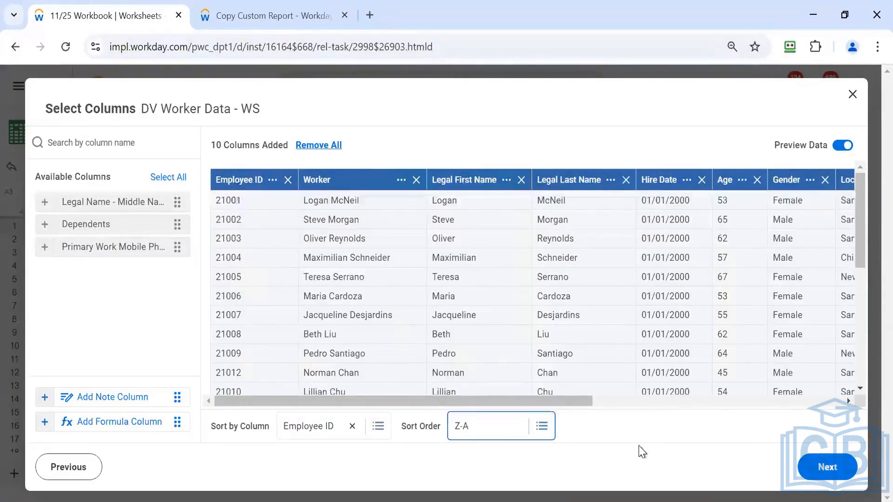
{"action": "left_click", "coordinate": [409, 371]}
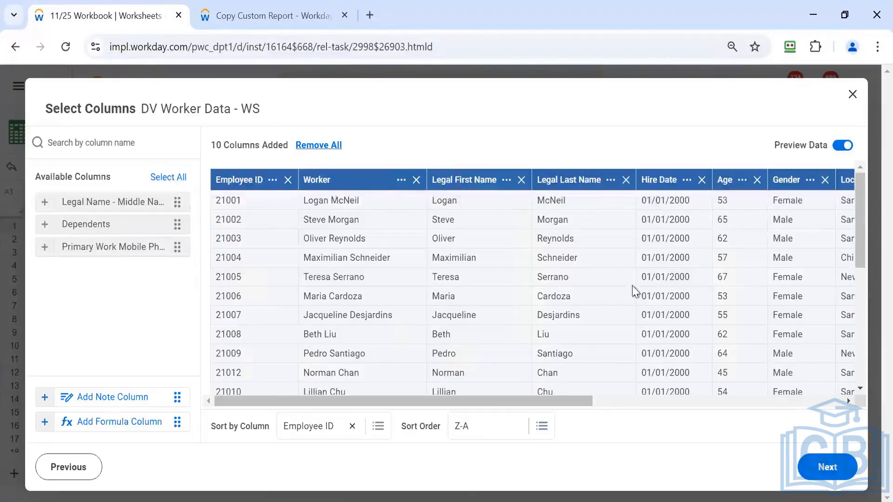
- Refresh the data preview and set the Employee ID sort order to A-Z
{"action": "left_click", "coordinate": [842, 147]}
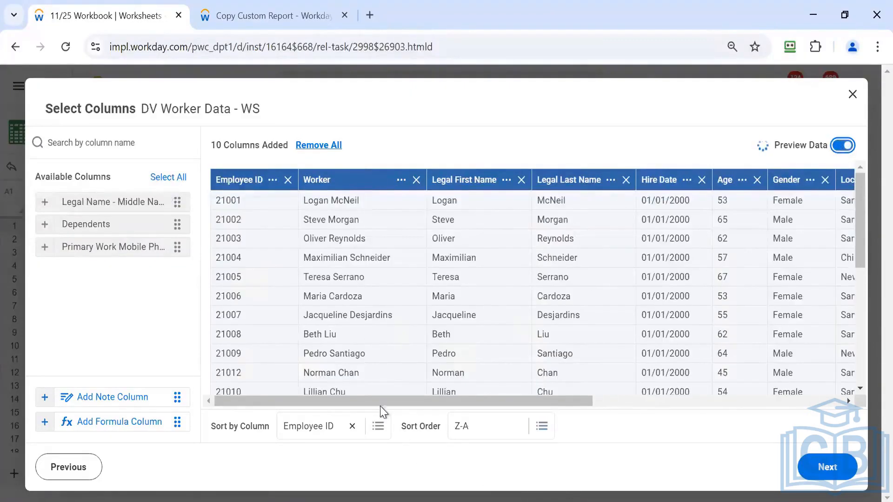
{"action": "left_click", "coordinate": [492, 426]}
{"action": "left_click", "coordinate": [475, 403]}
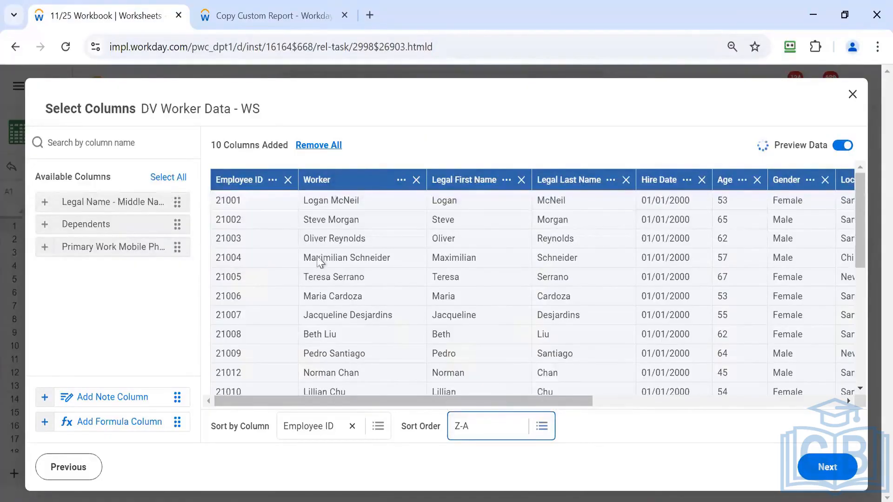
{"action": "left_click", "coordinate": [477, 429]}
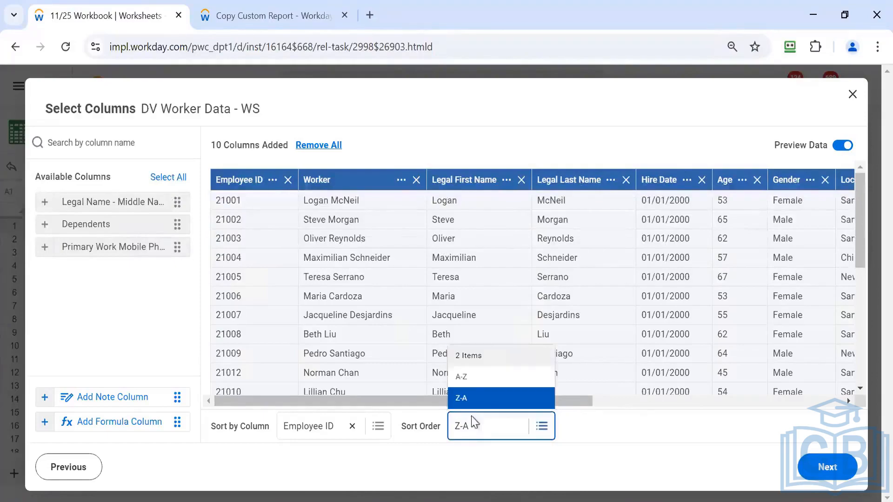
{"action": "left_click", "coordinate": [474, 384]}
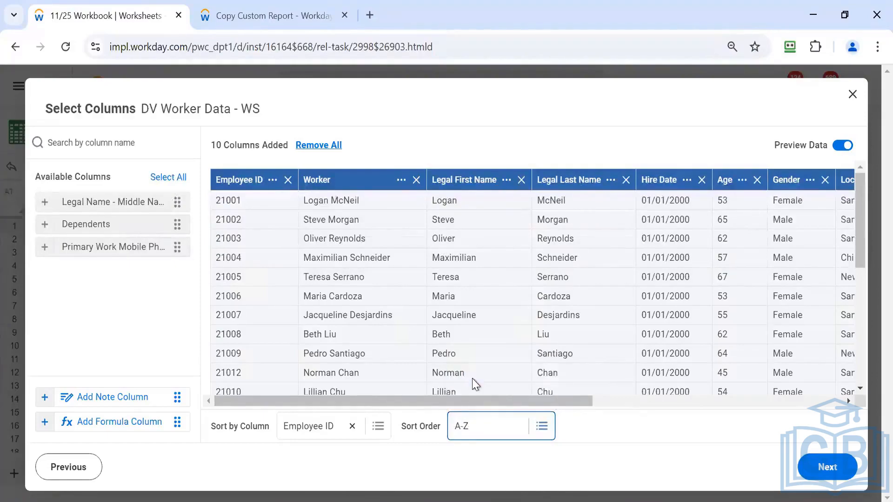
{"action": "left_click", "coordinate": [375, 427]}
- Continue to the insert options, dismiss the Global Prompts introduction, and turn the limit on inserted rows on and off again
{"action": "left_click", "coordinate": [841, 467]}
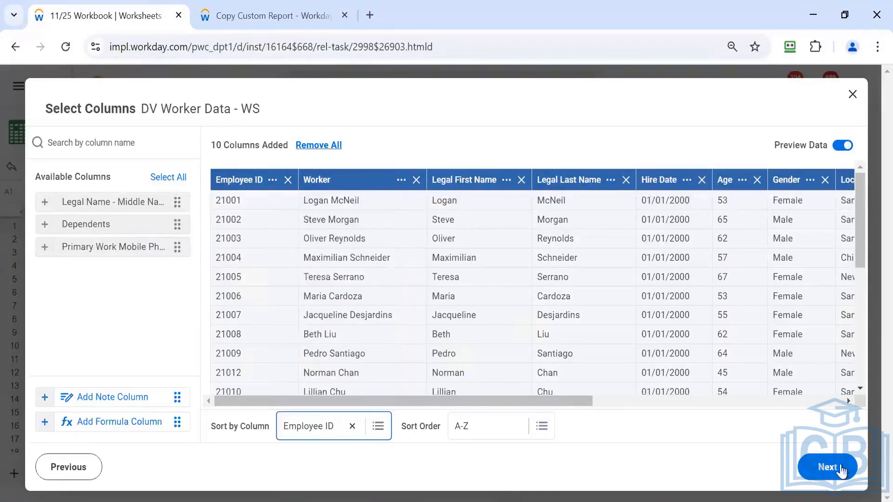
{"action": "left_click", "coordinate": [841, 468]}
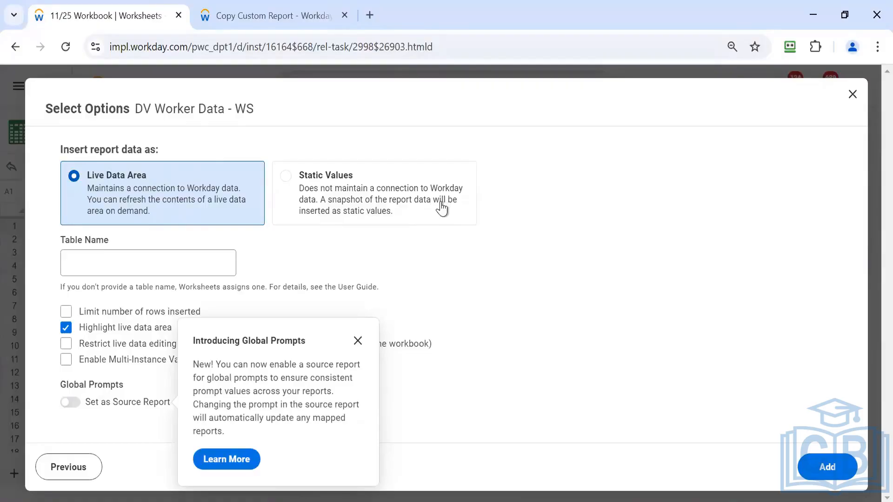
{"action": "left_click", "coordinate": [358, 341]}
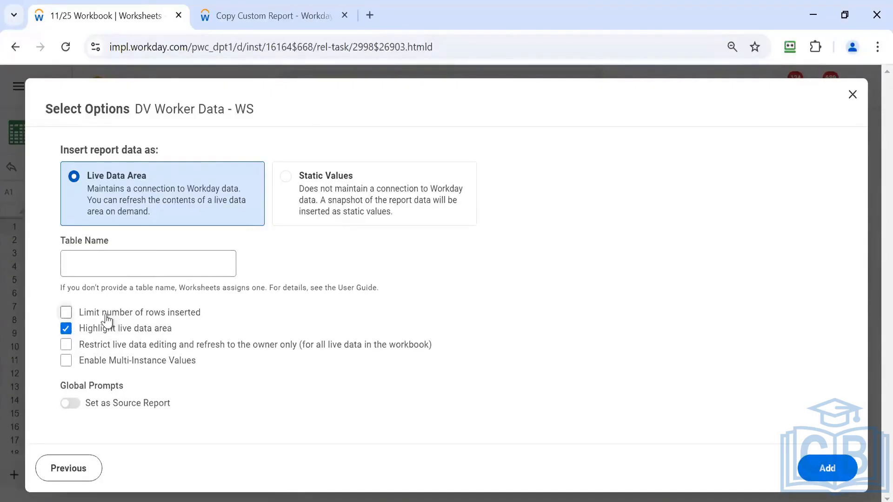
{"action": "left_click", "coordinate": [66, 313]}
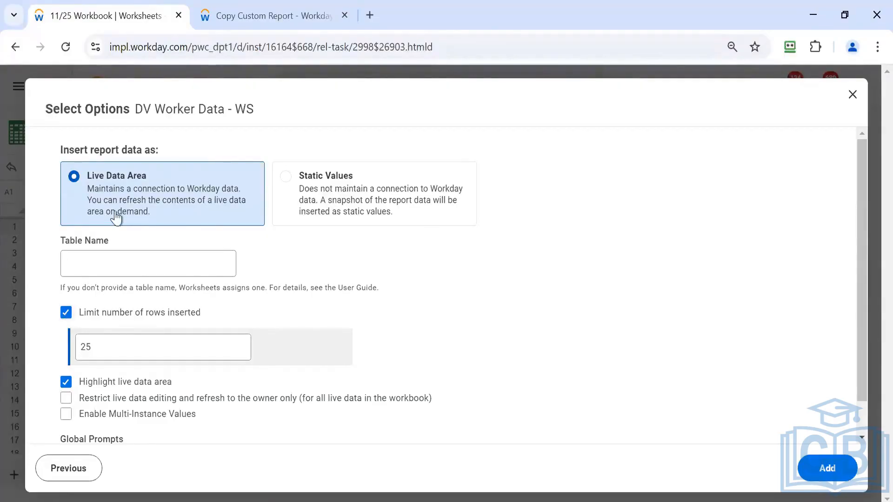
{"action": "left_click", "coordinate": [66, 313]}
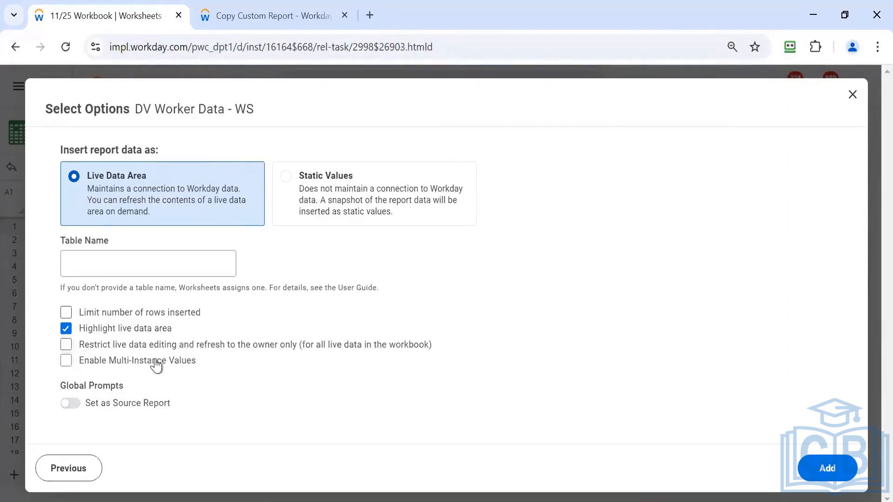
- Return to the column selection, add the Dependents column, and check its values in the preview
{"action": "left_click", "coordinate": [64, 471]}
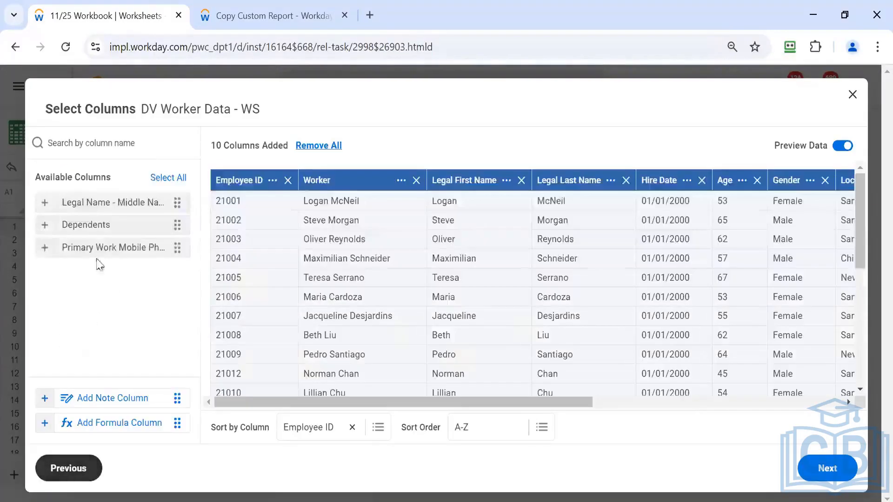
{"action": "left_click", "coordinate": [45, 227]}
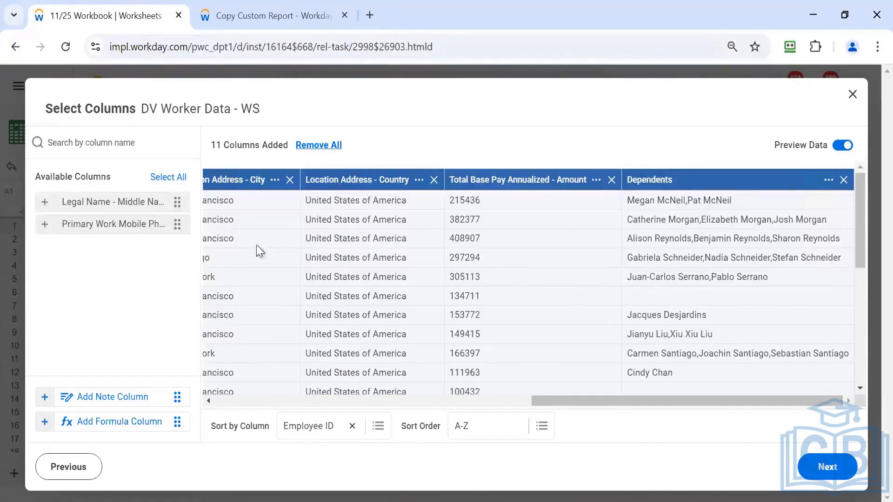
{"action": "left_click", "coordinate": [523, 400]}
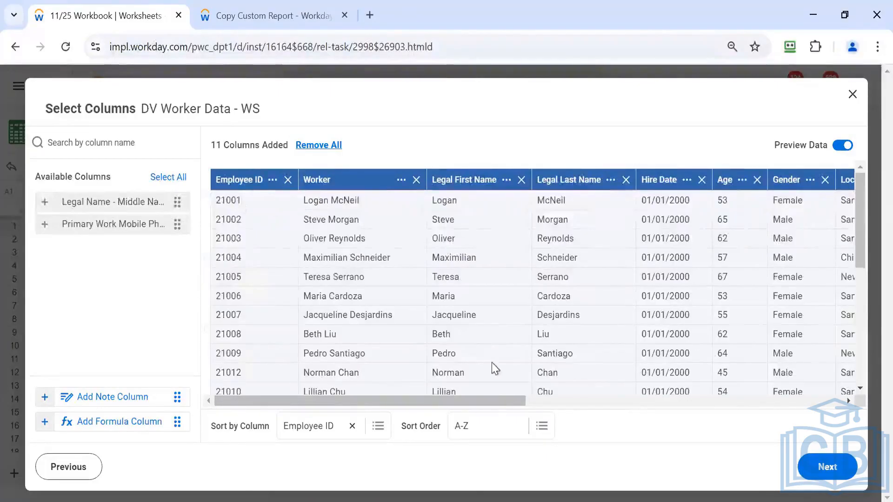
{"action": "left_click", "coordinate": [813, 401]}
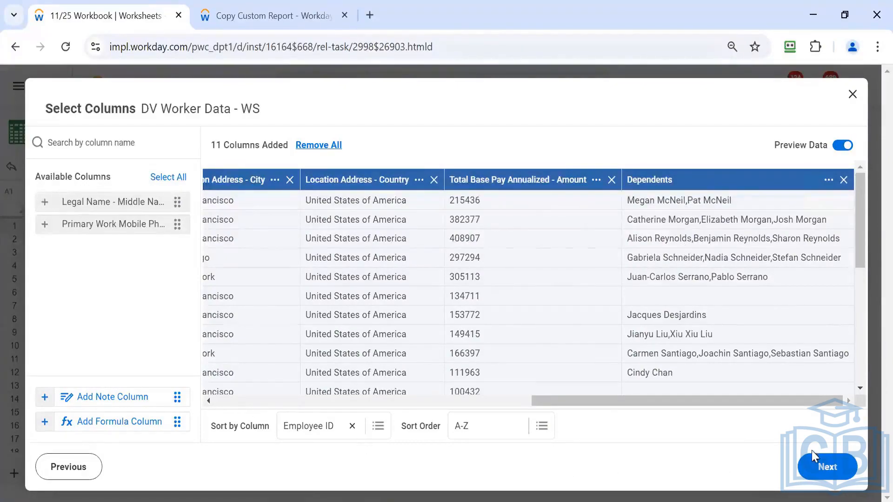
- Continue to the insert options for the live data area and enable multi-instance values
{"action": "left_click", "coordinate": [824, 467]}
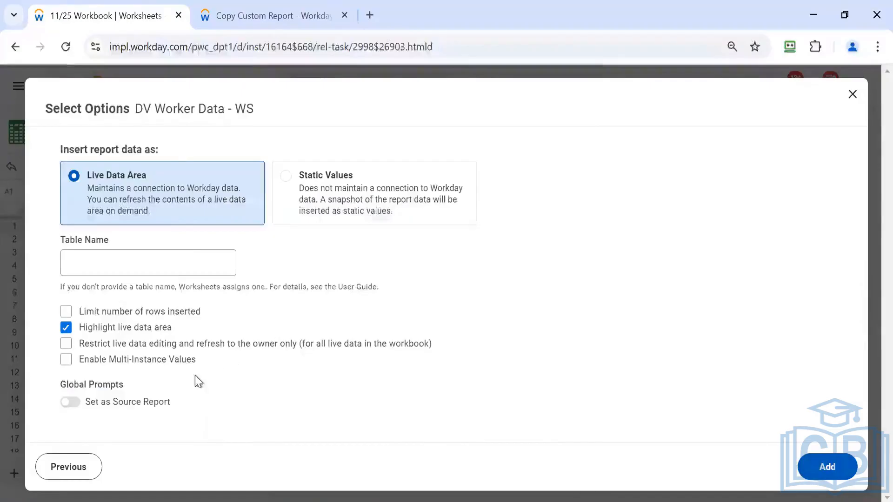
{"action": "left_click", "coordinate": [148, 367]}
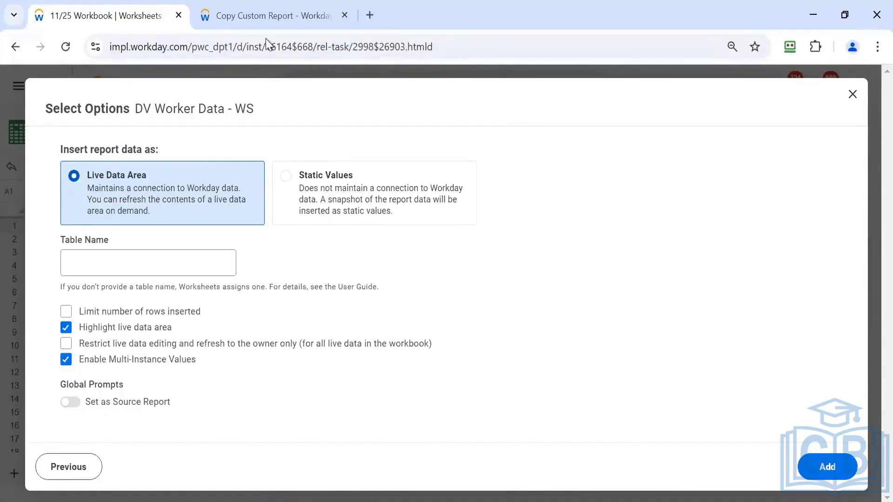
- Examine the prompt defaults in the custom report's definition, then return to the workbook's insert options
{"action": "left_click", "coordinate": [277, 18]}
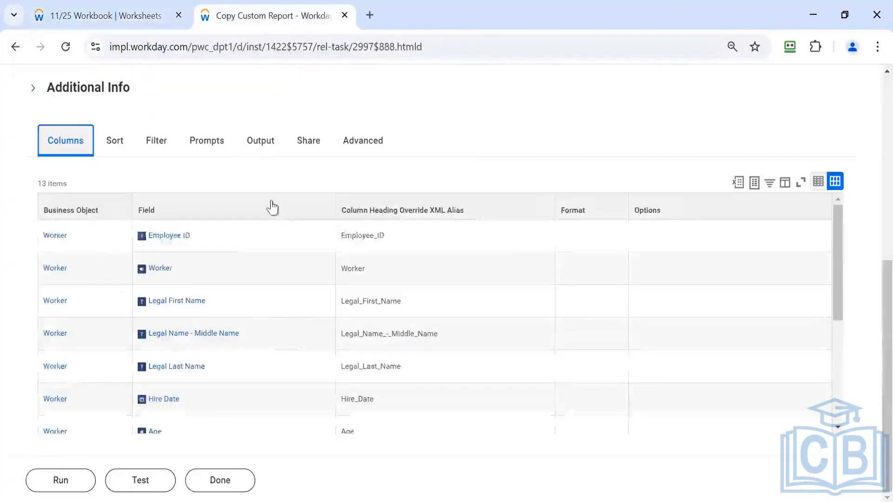
{"action": "left_click", "coordinate": [210, 147]}
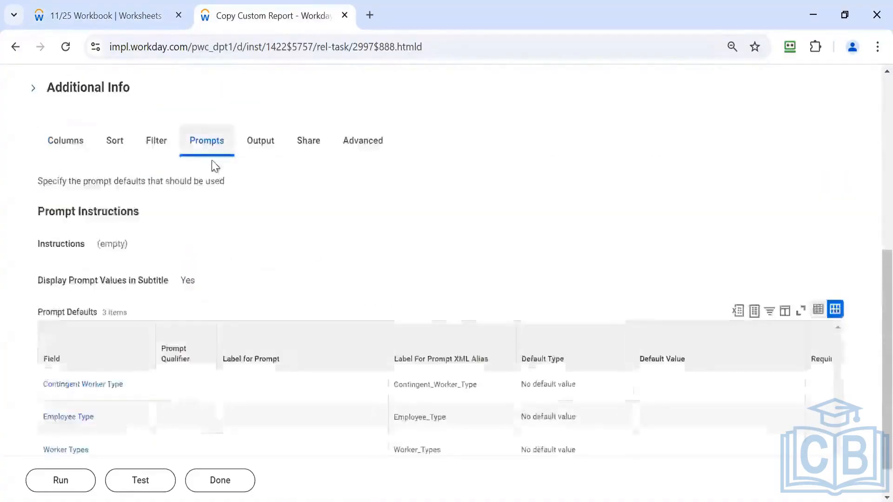
{"action": "scroll", "coordinate": [211, 160], "scroll_direction": "down", "scroll_amount": 1}
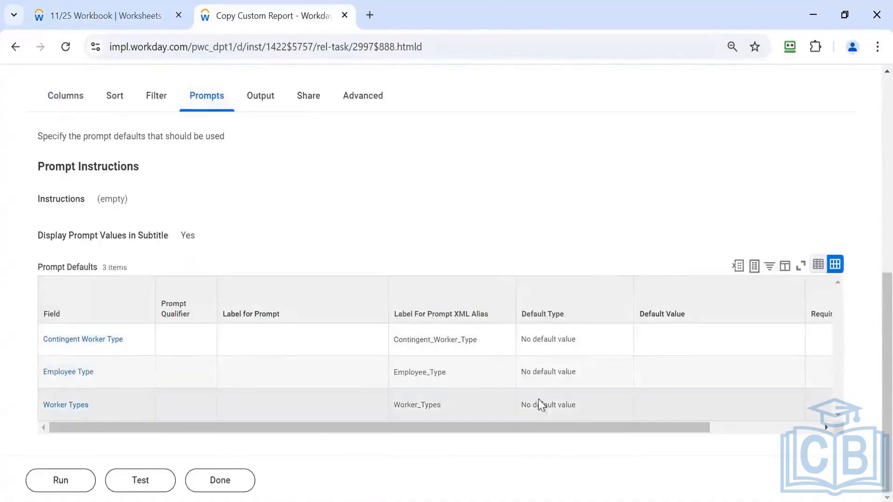
{"action": "left_click", "coordinate": [136, 27]}
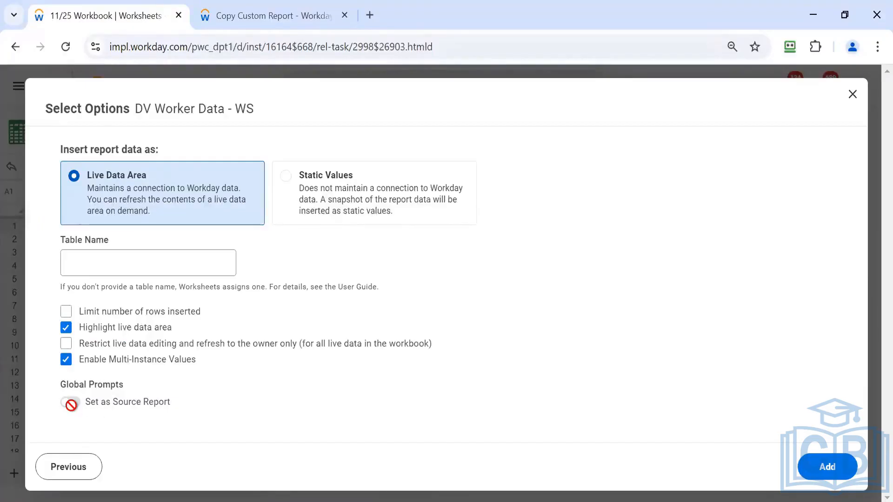
- Examine the custom report's prompt defaults, data source and general details, then return to the workbook's insert options
{"action": "left_click", "coordinate": [195, 10]}
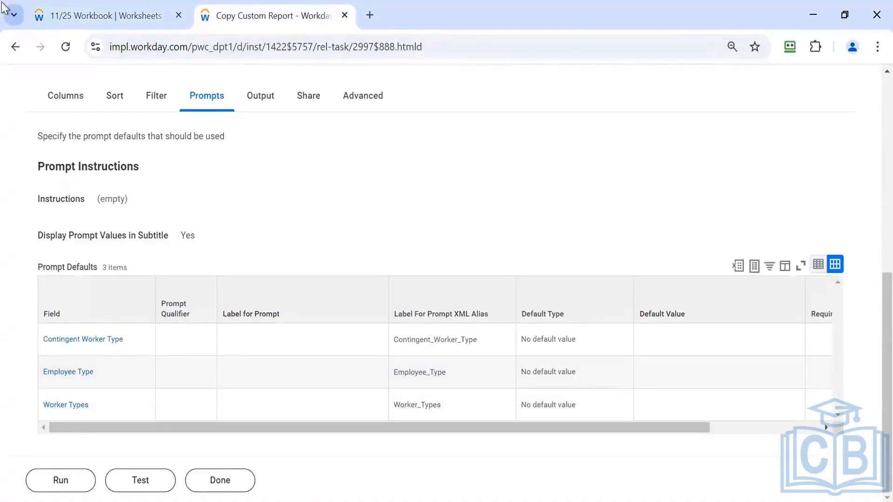
{"action": "left_click", "coordinate": [75, 5]}
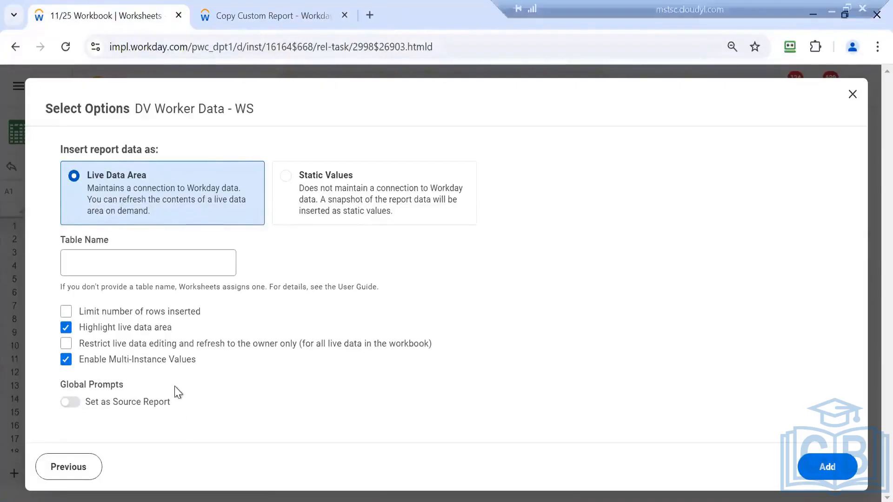
{"action": "left_click", "coordinate": [198, 16]}
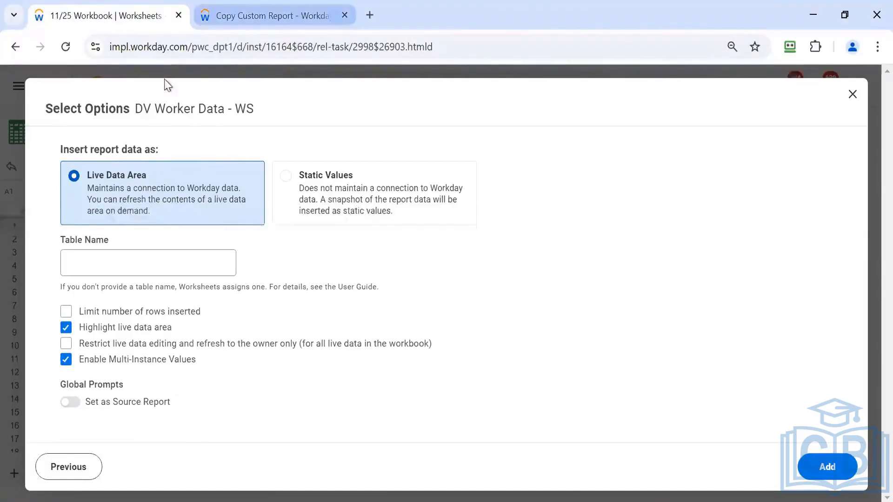
{"action": "scroll", "coordinate": [184, 245], "scroll_direction": "up", "scroll_amount": 5}
{"action": "scroll", "coordinate": [180, 177], "scroll_direction": "up", "scroll_amount": 4}
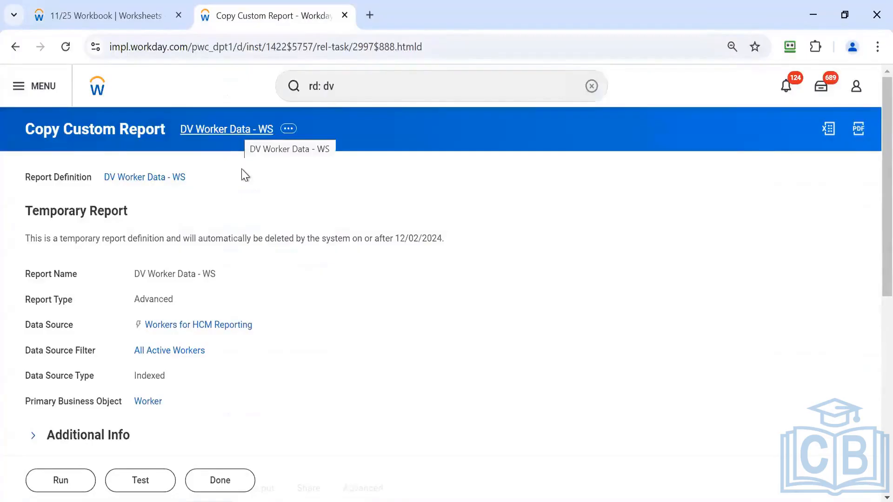
{"action": "left_click", "coordinate": [141, 12]}
{"action": "left_click", "coordinate": [283, 8]}
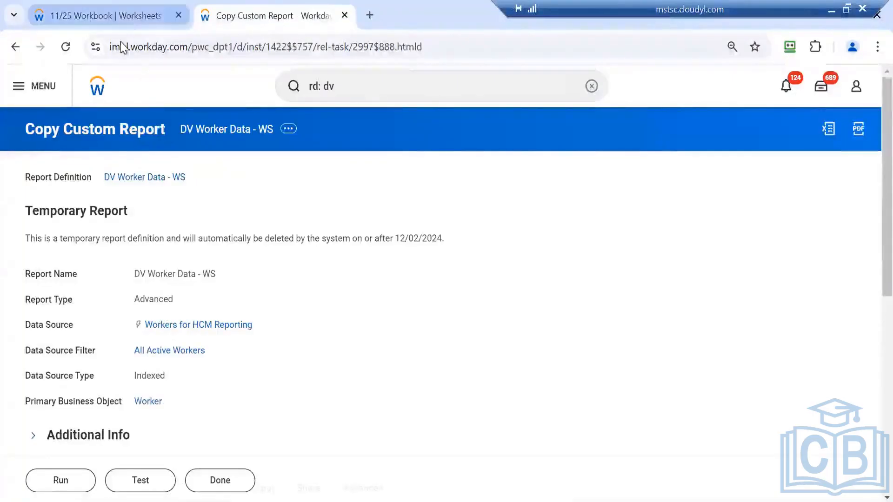
{"action": "left_click", "coordinate": [119, 16]}
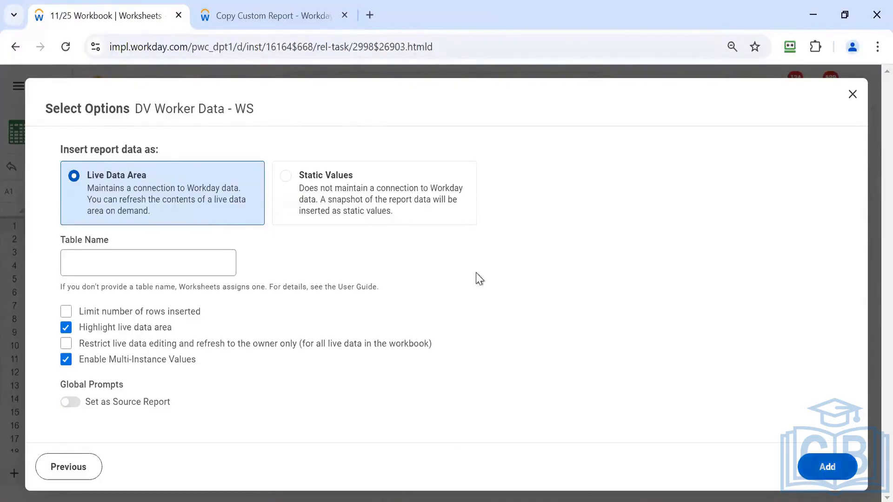
- Compare the Static Values and Live Data Area insert choices, keep Live Data Area, and add the report data to the workbook
{"action": "left_click", "coordinate": [289, 176]}
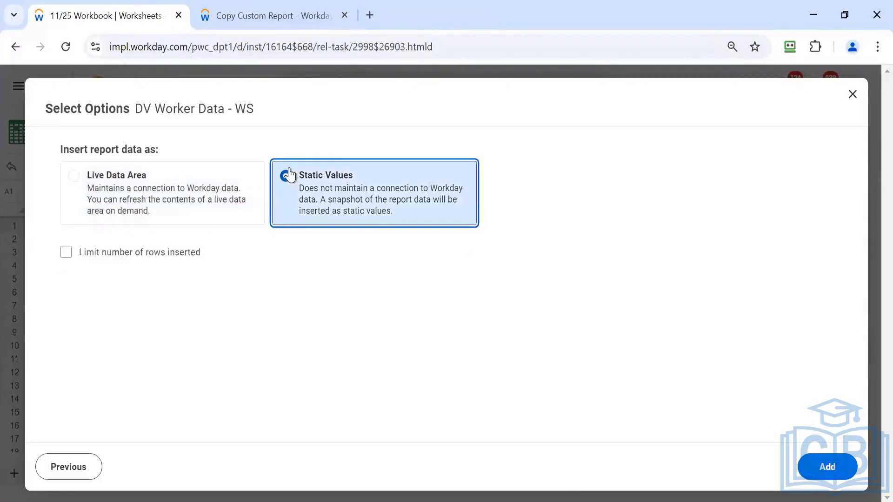
{"action": "left_click", "coordinate": [169, 216]}
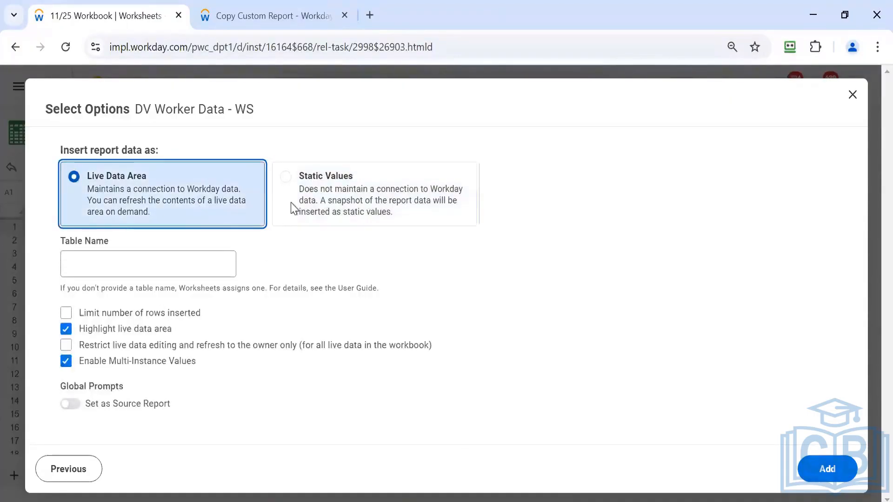
{"action": "left_click", "coordinate": [284, 215]}
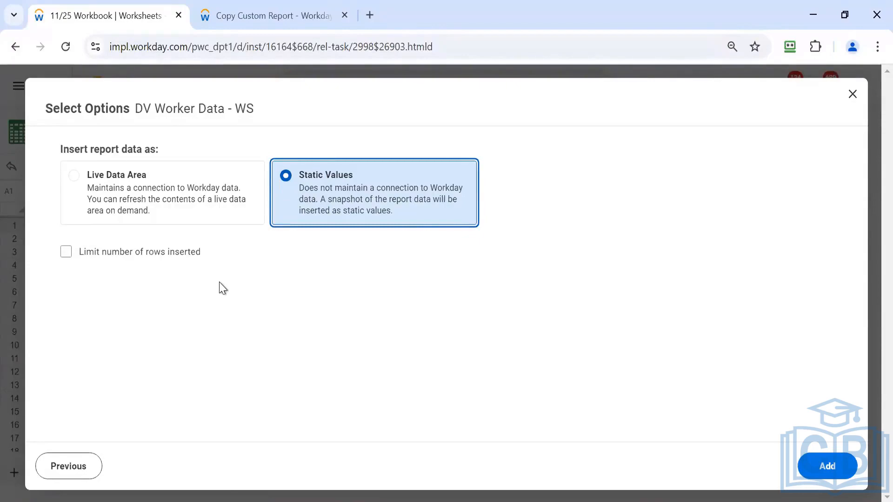
{"action": "left_click", "coordinate": [157, 206]}
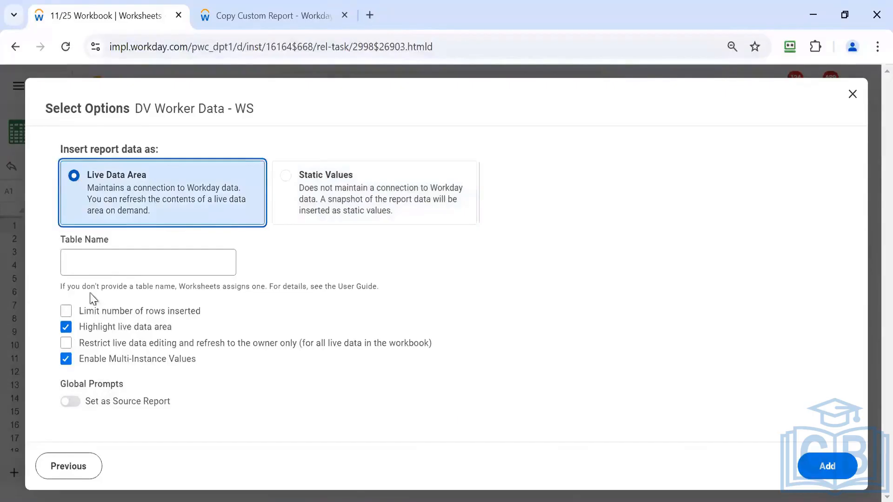
{"action": "left_click", "coordinate": [828, 467]}
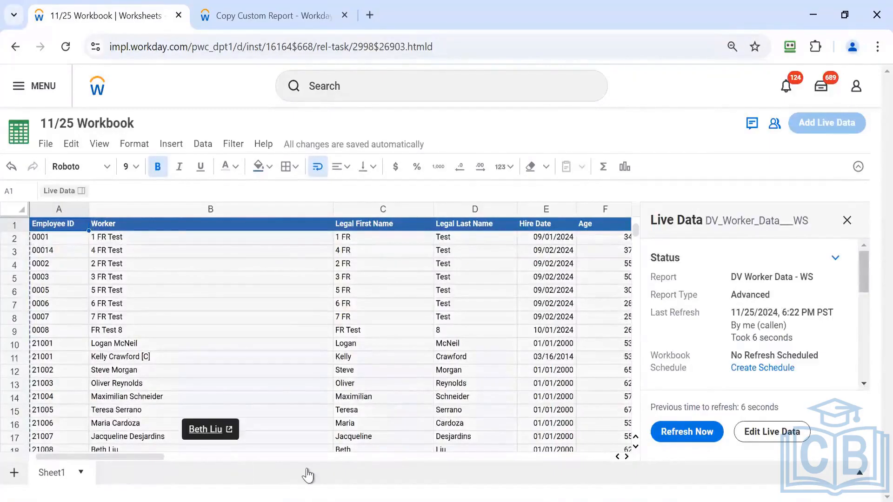
- Look through the inserted live data's columns from Employee ID to Dependents and its first worker rows
{"action": "scroll", "coordinate": [446, 476], "scroll_direction": "right", "scroll_amount": 5}
{"action": "scroll", "coordinate": [444, 465], "scroll_direction": "right", "scroll_amount": 3}
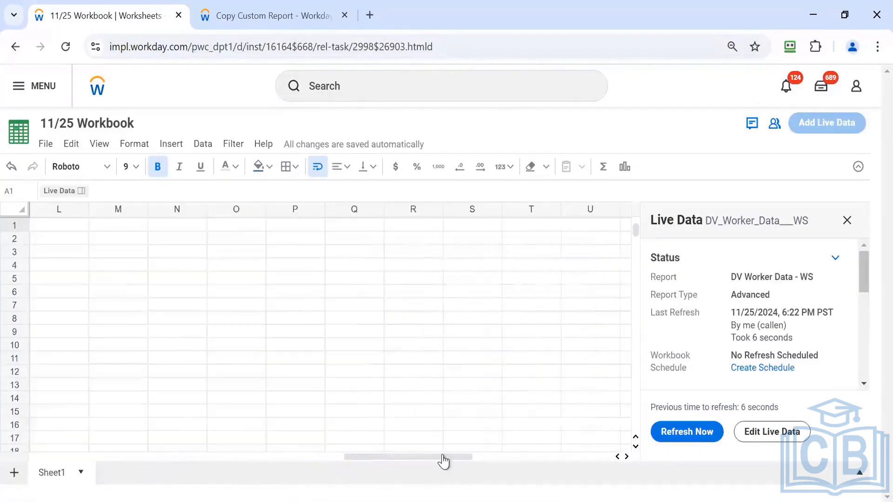
{"action": "scroll", "coordinate": [70, 441], "scroll_direction": "left", "scroll_amount": 8}
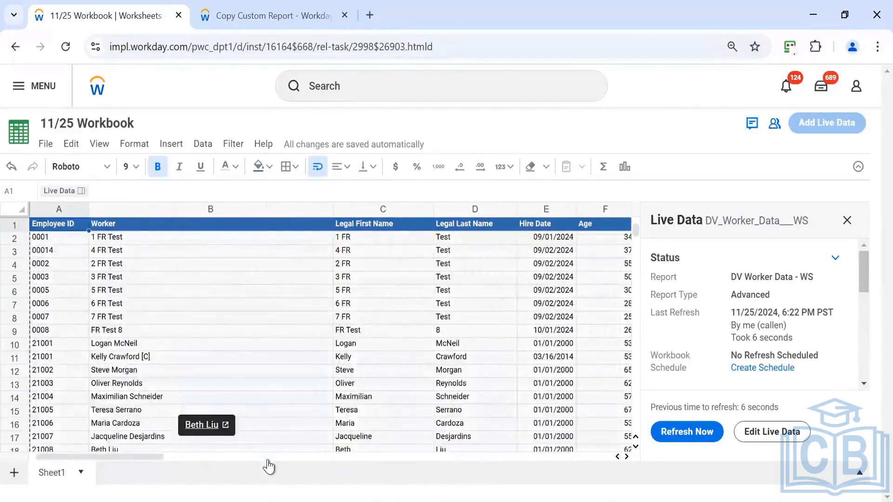
{"action": "scroll", "coordinate": [268, 462], "scroll_direction": "right", "scroll_amount": 3}
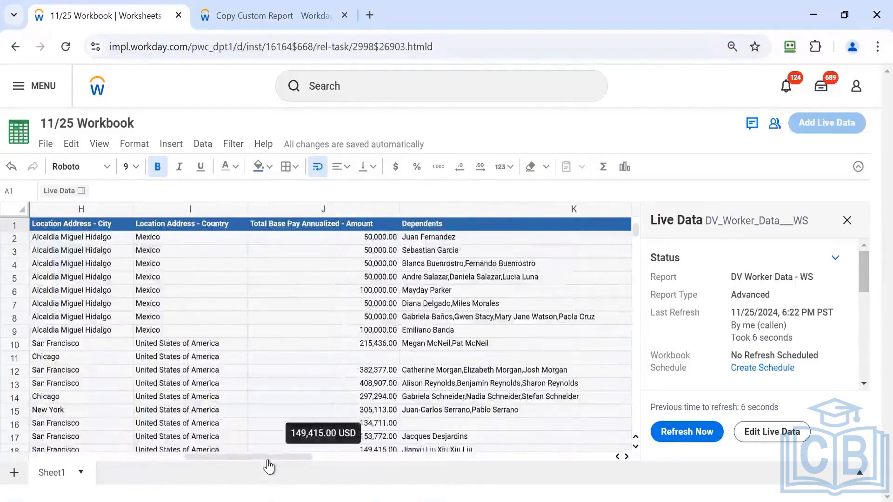
{"action": "scroll", "coordinate": [51, 407], "scroll_direction": "left", "scroll_amount": 3}
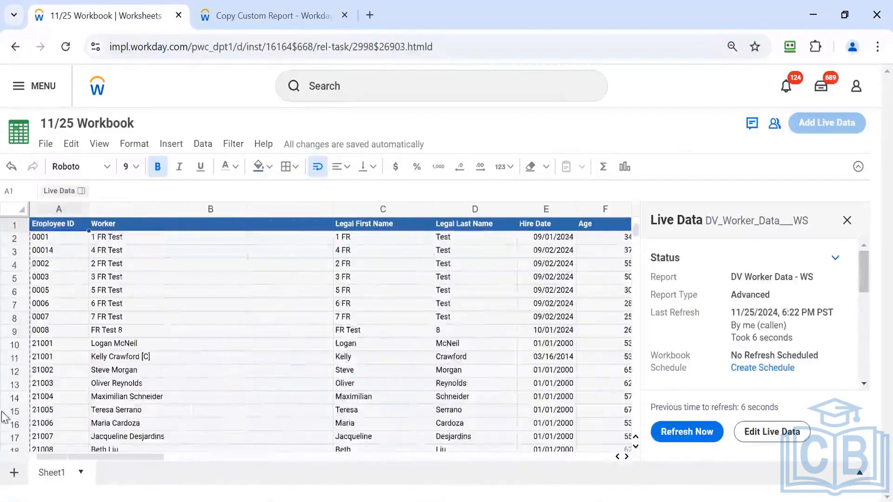
{"action": "left_click", "coordinate": [53, 238]}
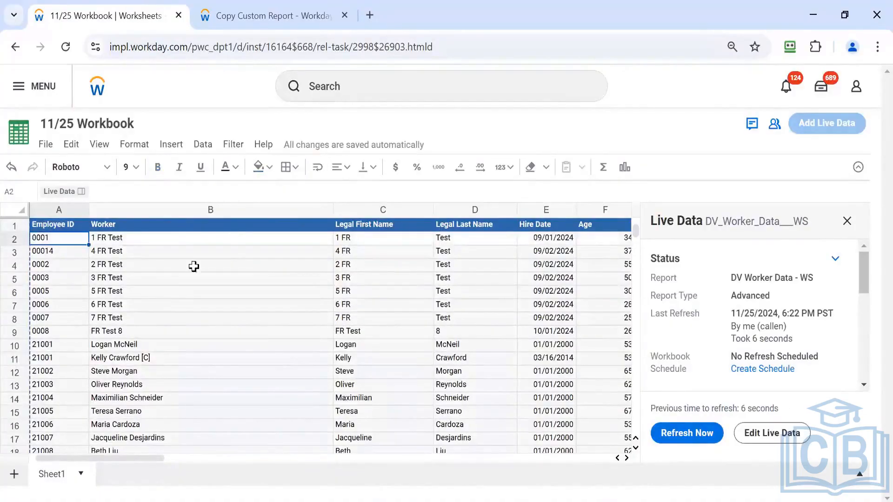
{"action": "scroll", "coordinate": [74, 303], "scroll_direction": "down", "scroll_amount": 2}
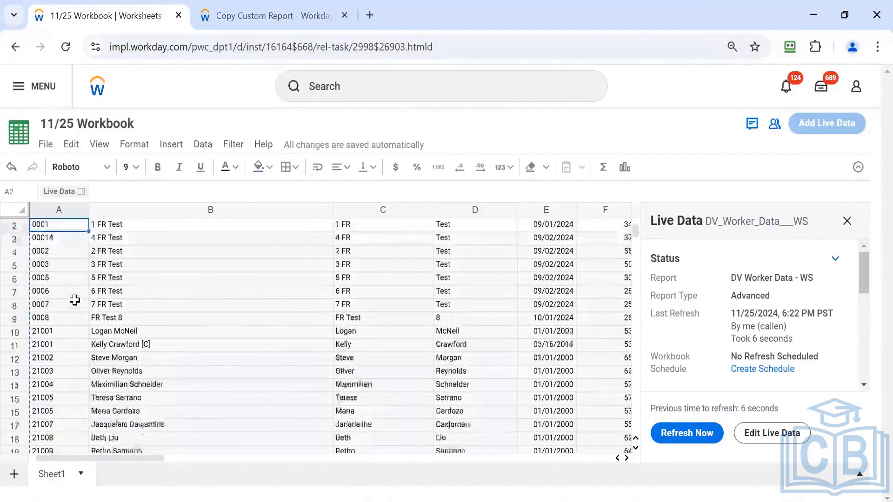
{"action": "scroll", "coordinate": [104, 306], "scroll_direction": "up", "scroll_amount": 2}
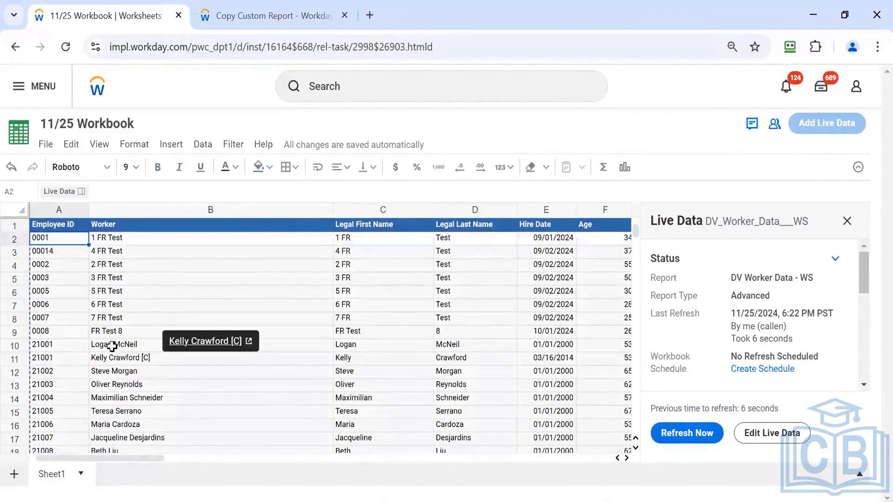
- Open the profile of the worker in row 10 from the Worker column, then return to the workbook
{"action": "mouse_move", "coordinate": [113, 345]}
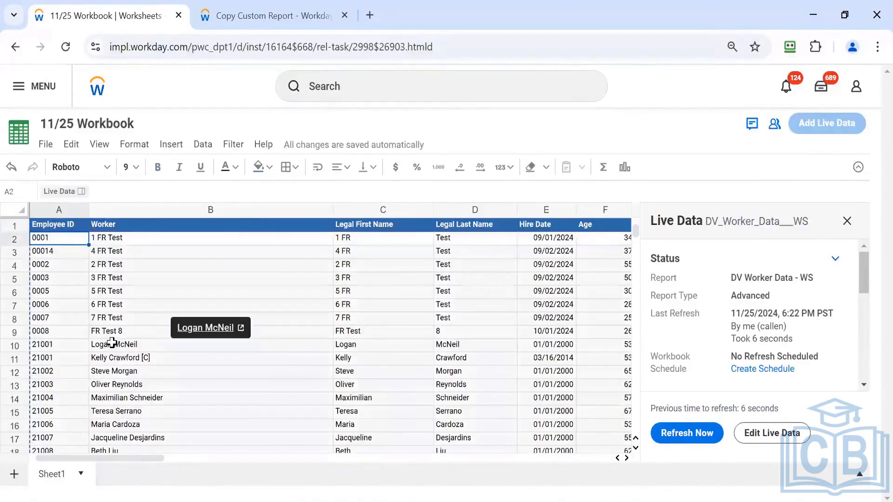
{"action": "left_click", "coordinate": [213, 329]}
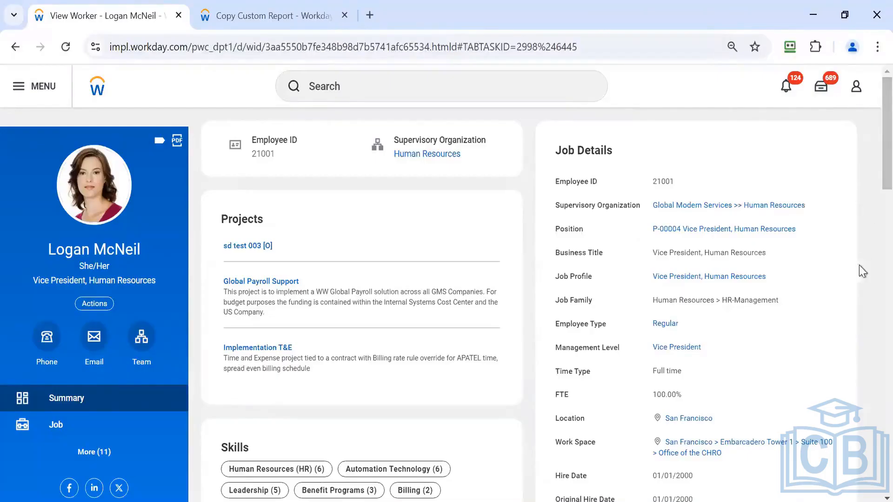
{"action": "left_click", "coordinate": [16, 47]}
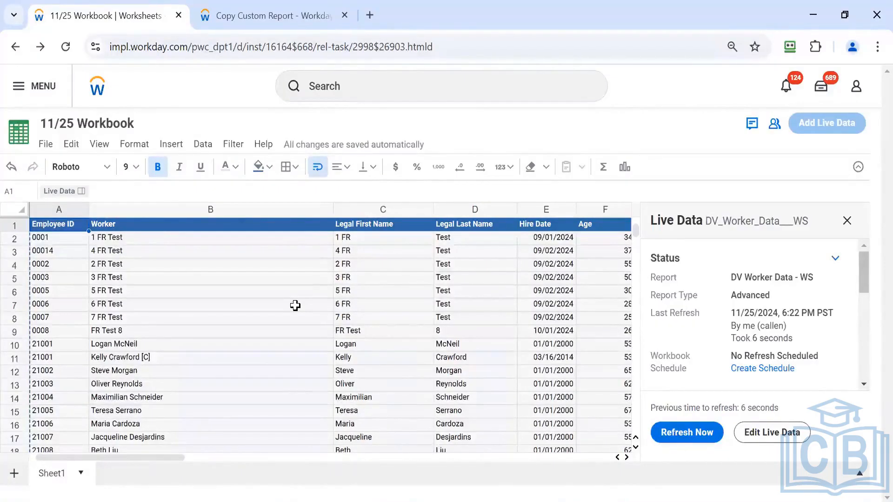
- Follow row 11 across to the Dependents column and examine its multi-instance values and the individual links they offer
{"action": "left_click", "coordinate": [82, 356]}
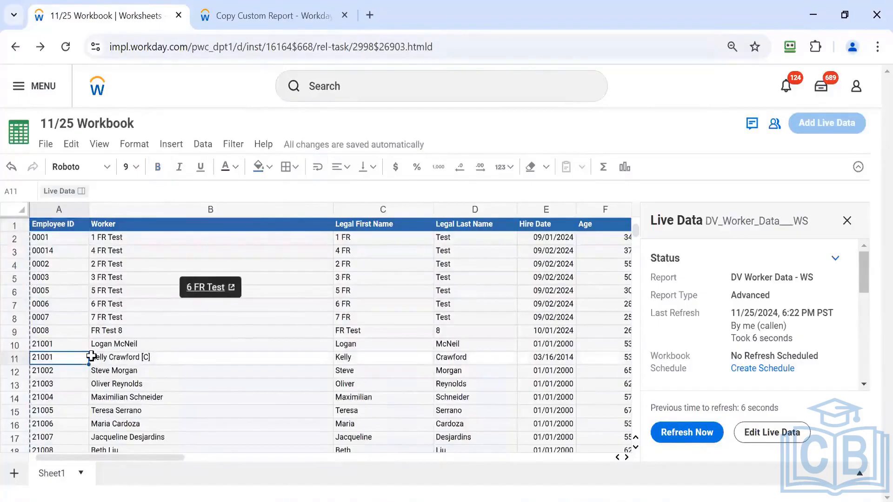
{"action": "scroll", "coordinate": [91, 356], "scroll_direction": "down", "scroll_amount": 1}
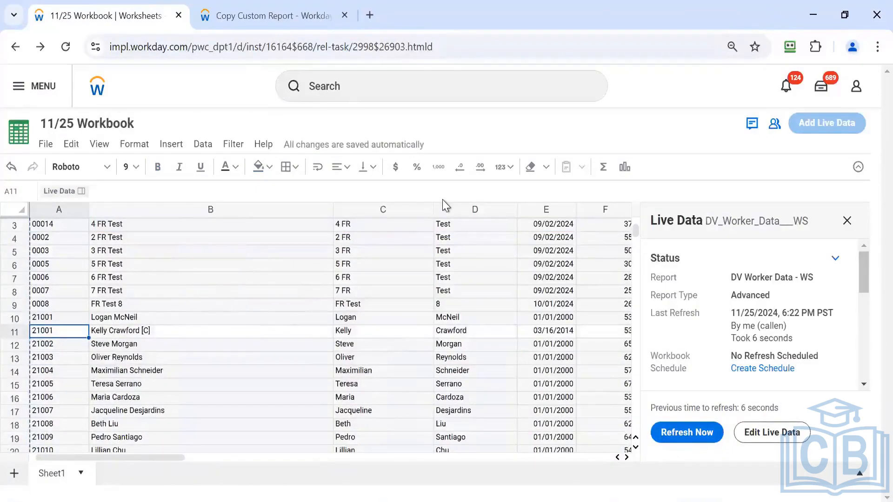
{"action": "key", "text": "Right"}
{"action": "key", "text": "Right"}
{"action": "key", "text": "Right"}
{"action": "key", "text": "Right"}
{"action": "key", "text": "Right"}
{"action": "key", "text": "Right"}
{"action": "key", "text": "Right"}
{"action": "key", "text": "Right"}
{"action": "key", "text": "Right"}
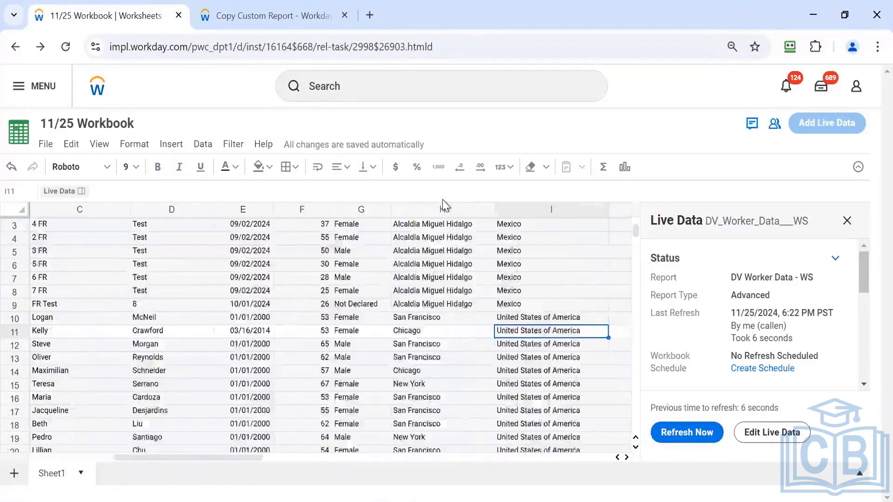
{"action": "key", "text": "Right"}
{"action": "key", "text": "Right"}
{"action": "key", "text": "Right"}
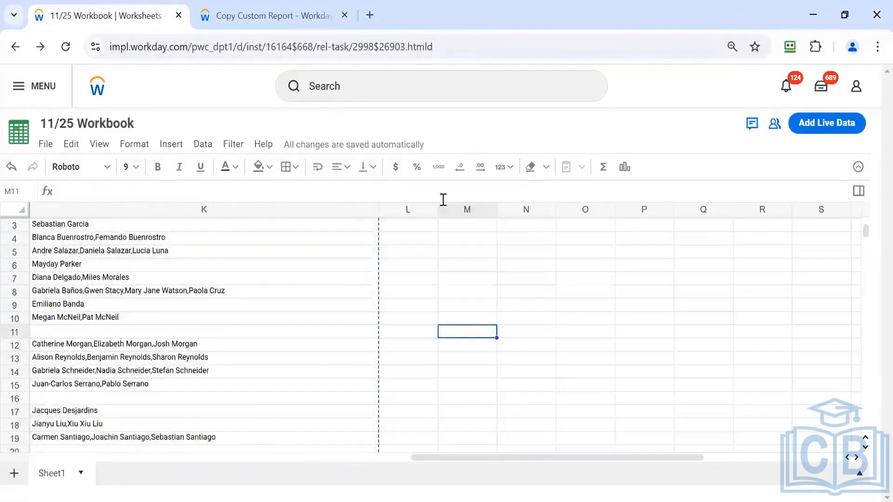
{"action": "key", "text": "Right"}
{"action": "scroll", "coordinate": [323, 275], "scroll_direction": "up", "scroll_amount": 1}
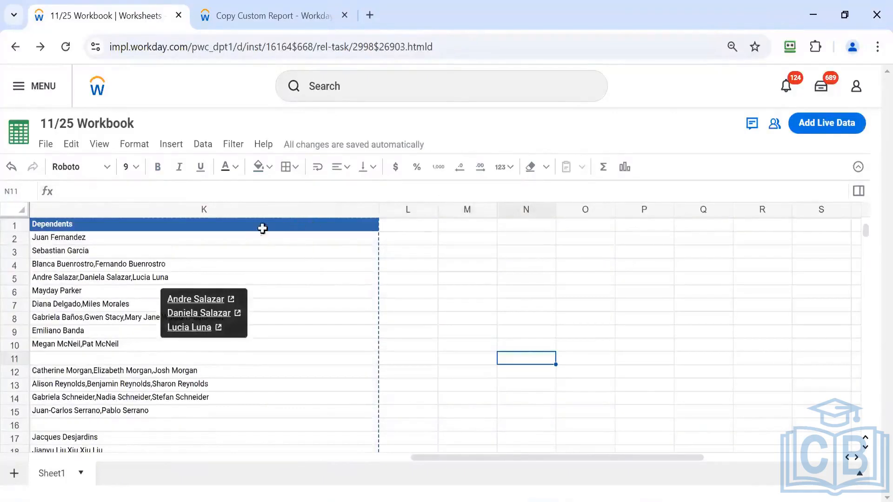
{"action": "left_click", "coordinate": [392, 228]}
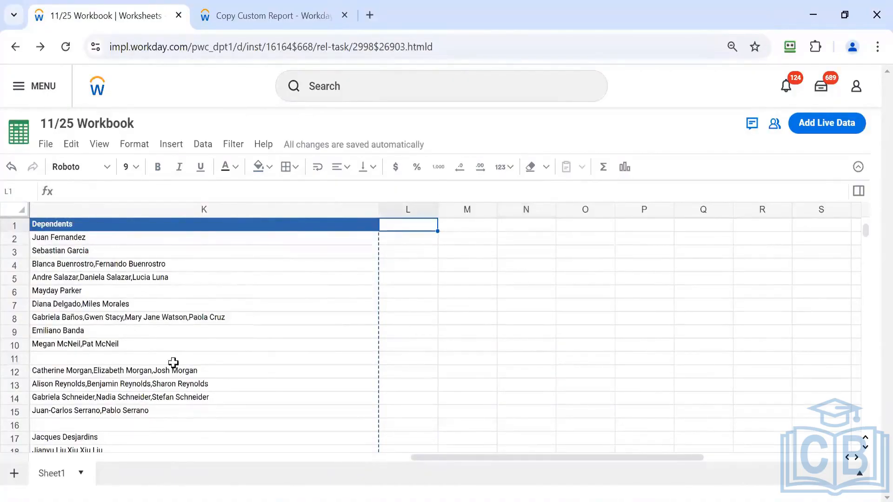
{"action": "mouse_move", "coordinate": [252, 332]}
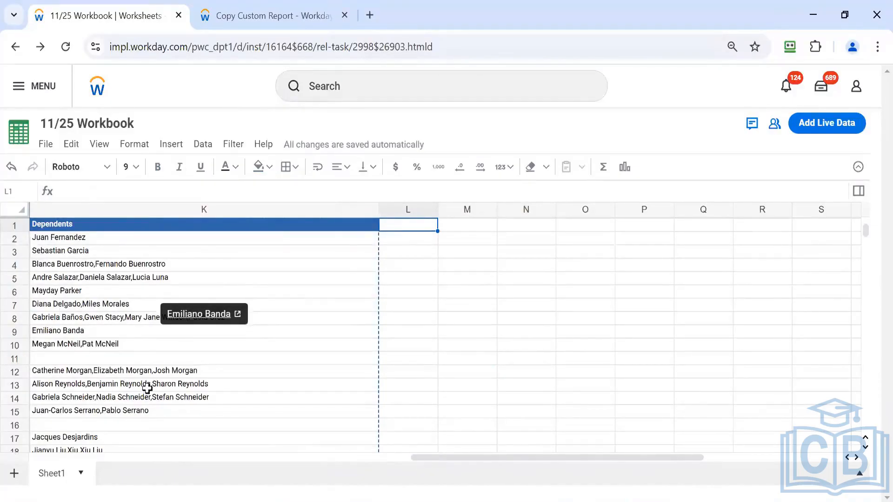
- Refresh the live data from the Worker column's data area and review its status, column and option settings
{"action": "scroll", "coordinate": [140, 349], "scroll_direction": "left", "scroll_amount": 10}
{"action": "left_click", "coordinate": [135, 309]}
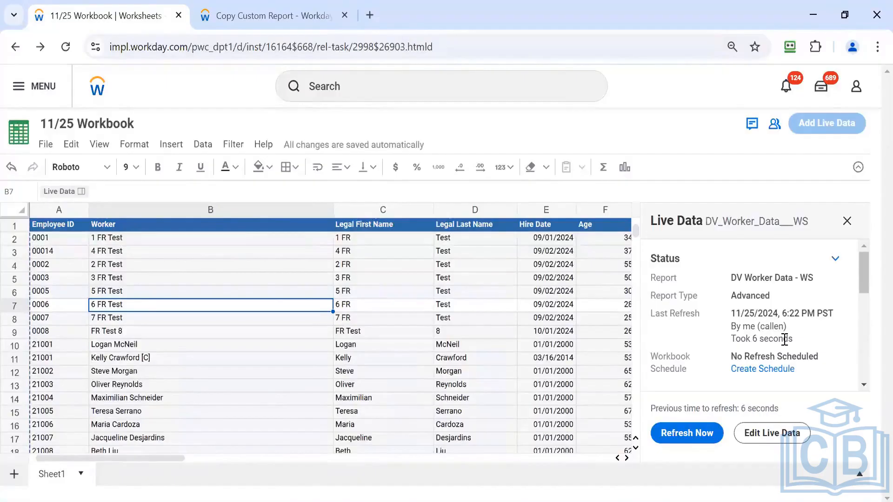
{"action": "scroll", "coordinate": [729, 312], "scroll_direction": "down", "scroll_amount": 2}
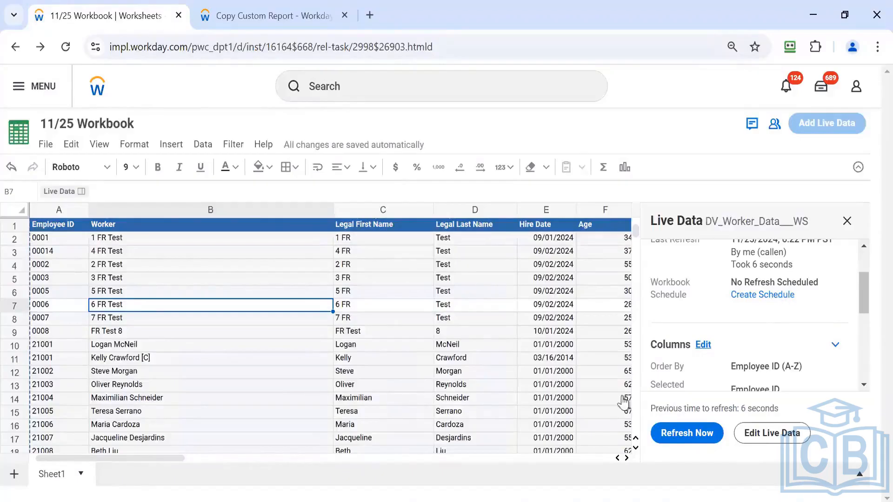
{"action": "left_click", "coordinate": [713, 435]}
{"action": "left_click", "coordinate": [689, 433]}
{"action": "scroll", "coordinate": [706, 323], "scroll_direction": "down", "scroll_amount": 4}
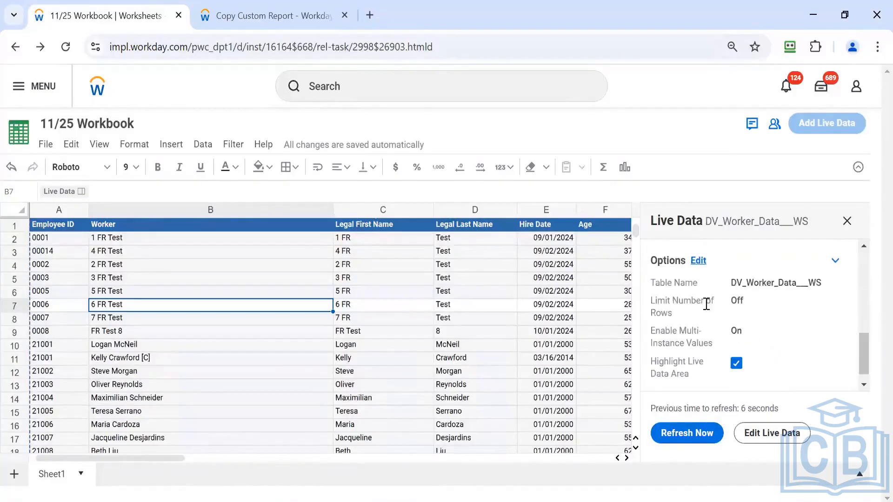
{"action": "scroll", "coordinate": [707, 300], "scroll_direction": "up", "scroll_amount": 3}
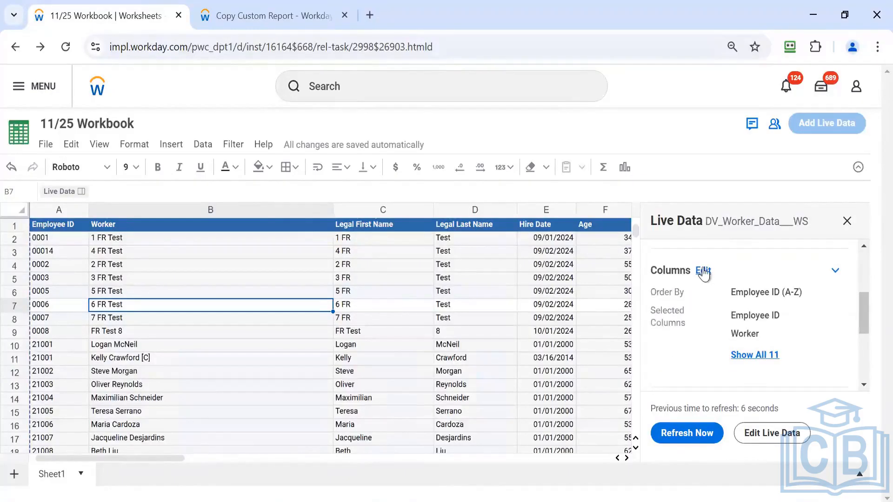
- Edit the live data's columns to remove the sorting by Employee ID, then save and refresh the data
{"action": "left_click", "coordinate": [702, 271]}
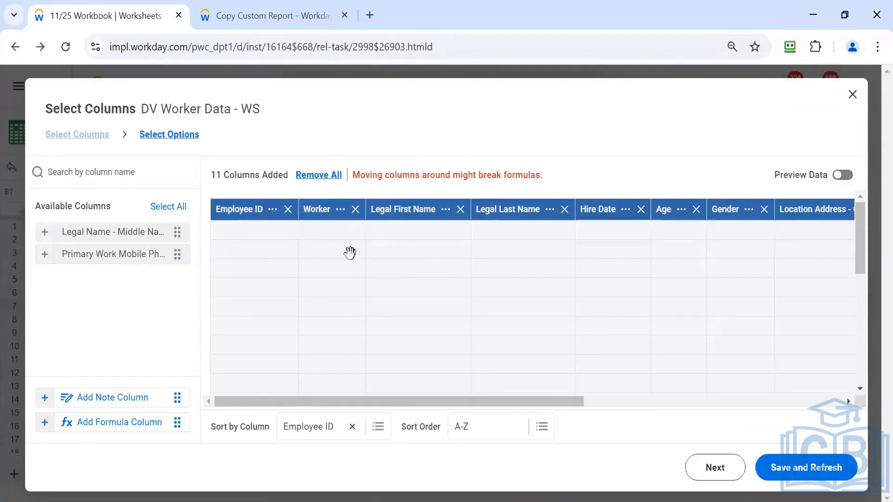
{"action": "left_click", "coordinate": [352, 427]}
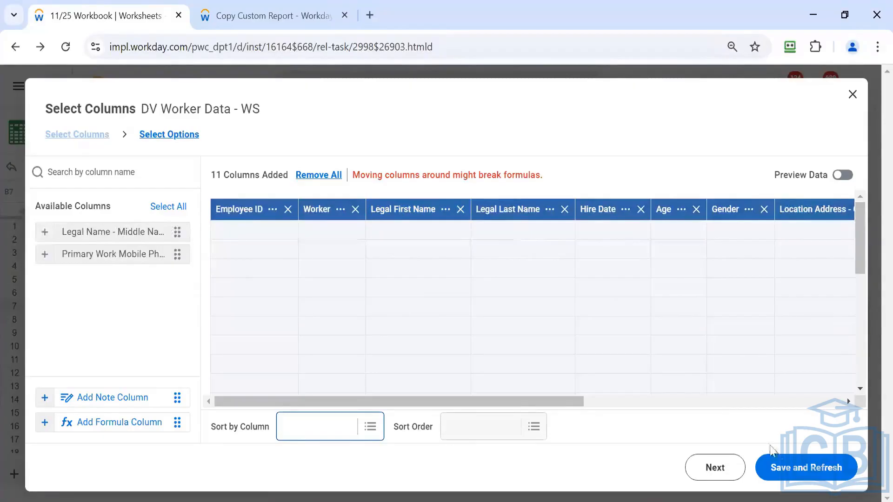
{"action": "left_click", "coordinate": [800, 474]}
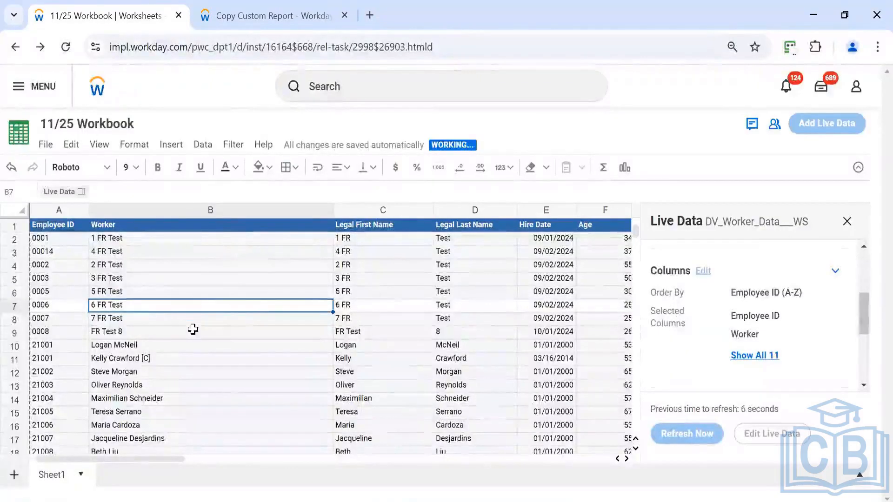
- Review the column and option settings of the DV_Worker_Data___WS live data after the refresh
{"action": "scroll", "coordinate": [193, 329], "scroll_direction": "down", "scroll_amount": 5}
{"action": "scroll", "coordinate": [809, 306], "scroll_direction": "down", "scroll_amount": 3}
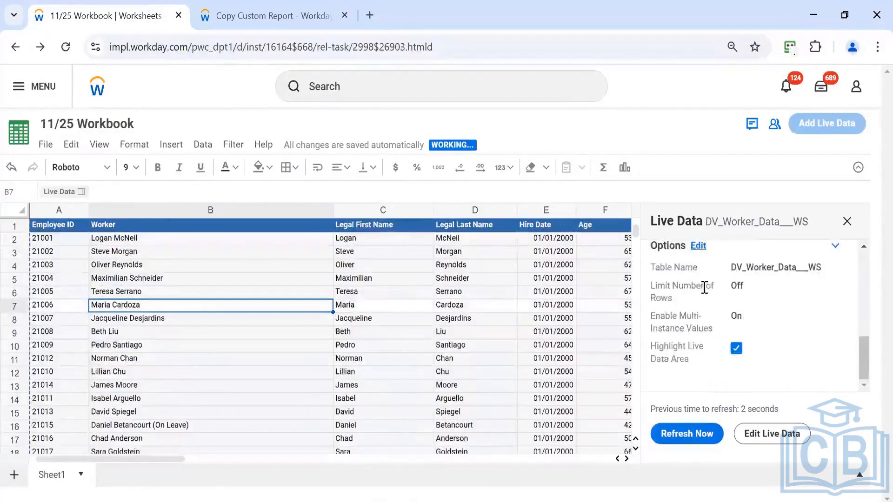
{"action": "scroll", "coordinate": [708, 285], "scroll_direction": "up", "scroll_amount": 2}
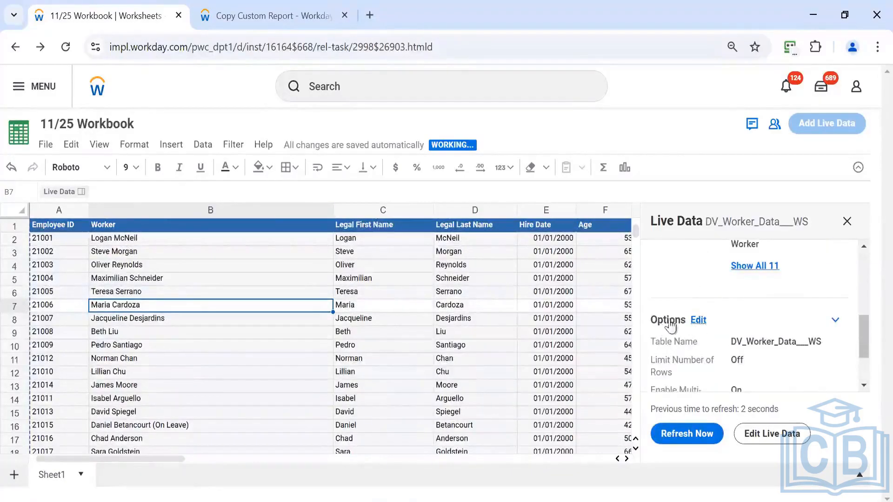
{"action": "scroll", "coordinate": [699, 327], "scroll_direction": "down", "scroll_amount": 2}
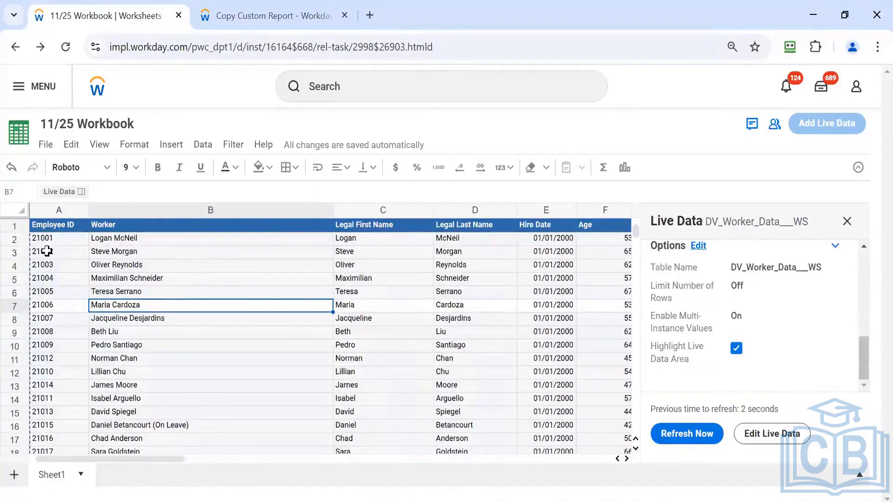
- Look over the available insert and filter commands, and examine the worker rows alongside the live data's status and options
{"action": "left_click", "coordinate": [171, 148]}
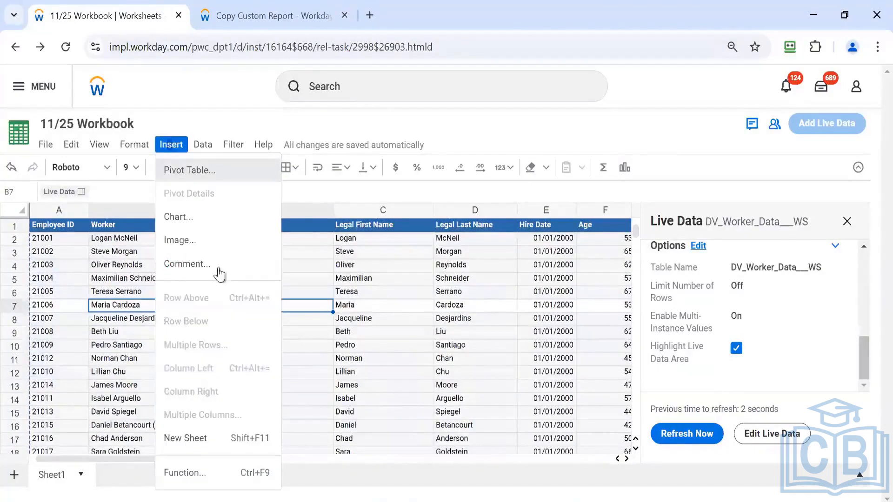
{"action": "left_click", "coordinate": [235, 148]}
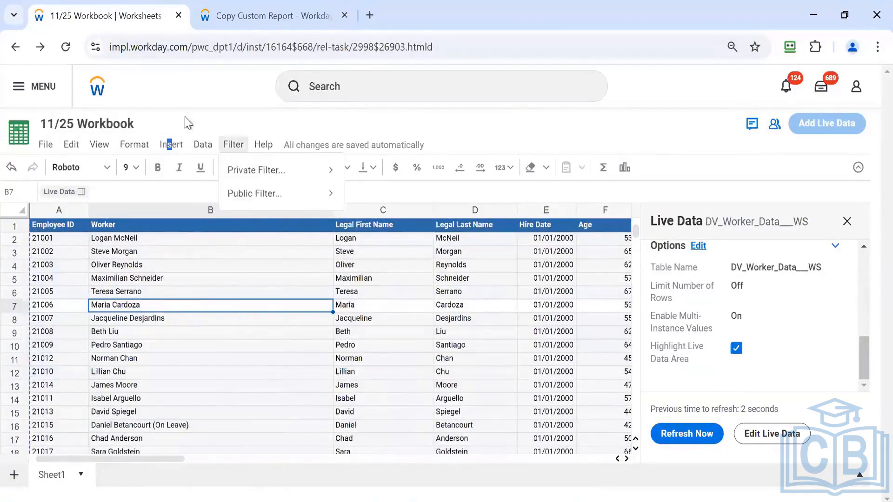
{"action": "left_click", "coordinate": [172, 144]}
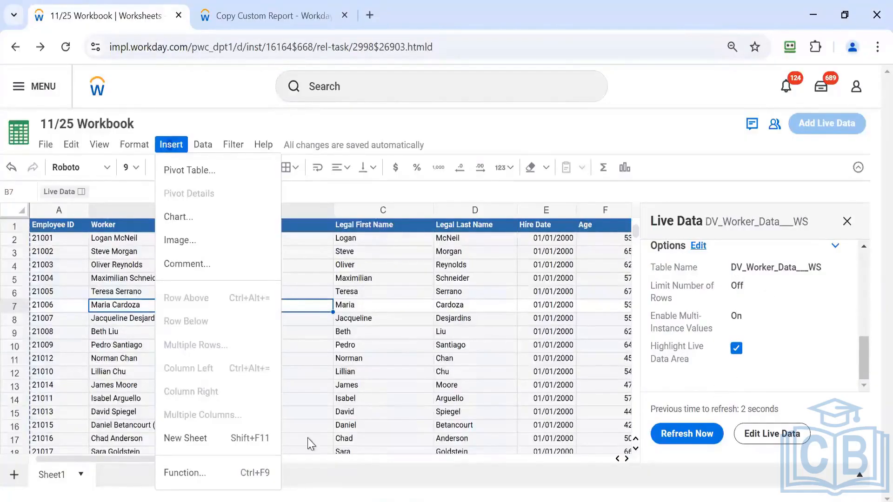
{"action": "scroll", "coordinate": [403, 354], "scroll_direction": "down", "scroll_amount": 2}
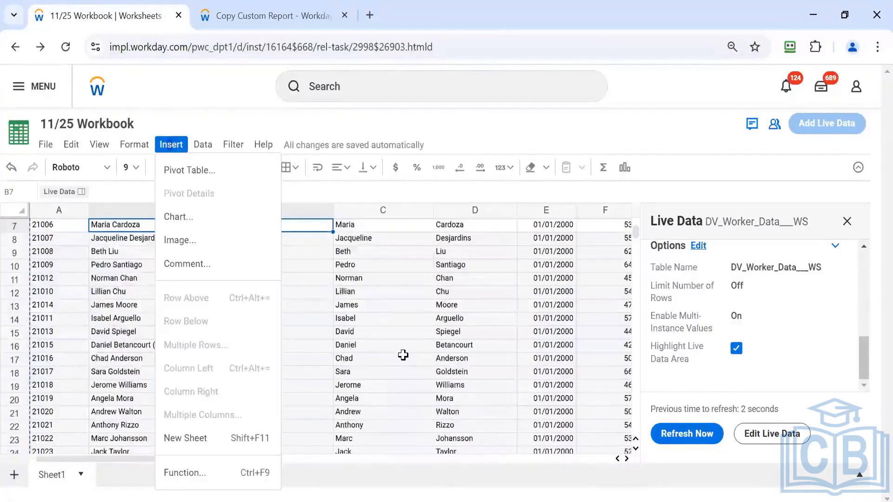
{"action": "scroll", "coordinate": [409, 355], "scroll_direction": "down", "scroll_amount": 2}
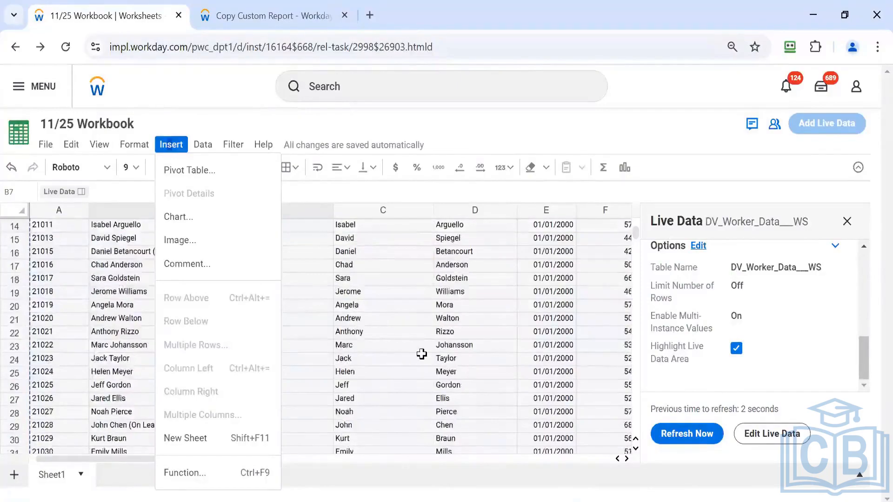
{"action": "scroll", "coordinate": [421, 354], "scroll_direction": "down", "scroll_amount": 2}
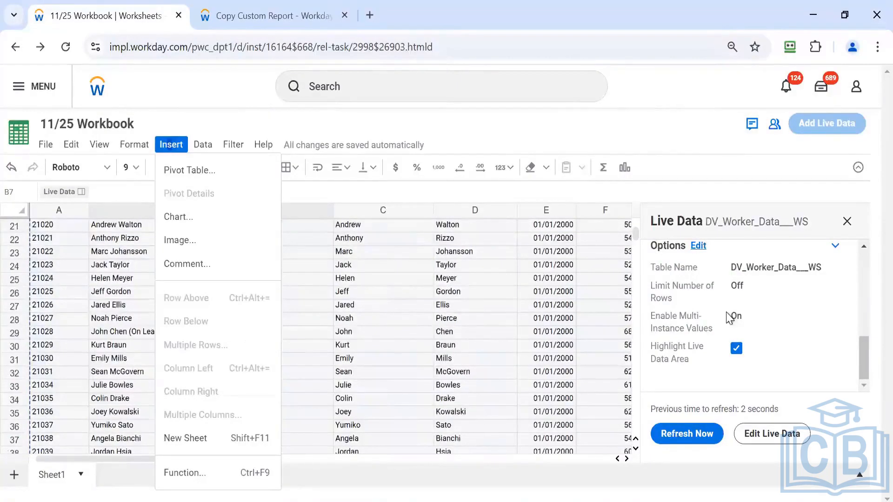
{"action": "scroll", "coordinate": [726, 313], "scroll_direction": "up", "scroll_amount": 3}
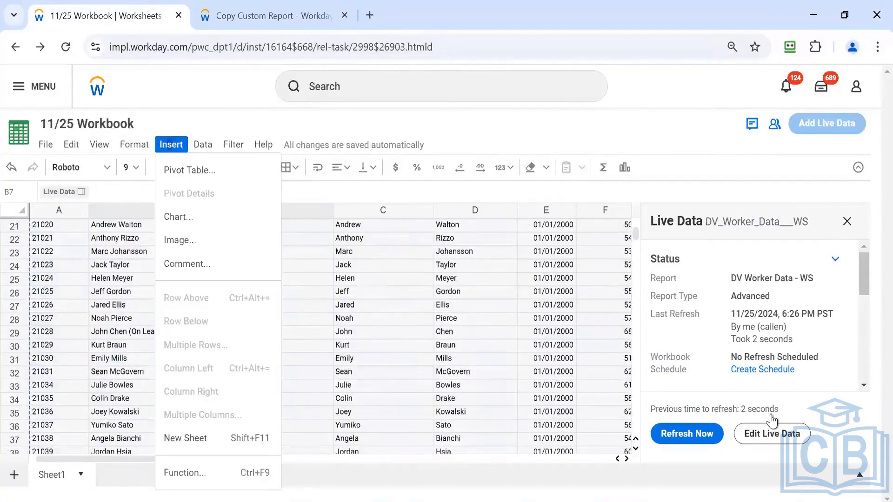
{"action": "scroll", "coordinate": [797, 344], "scroll_direction": "down", "scroll_amount": 3}
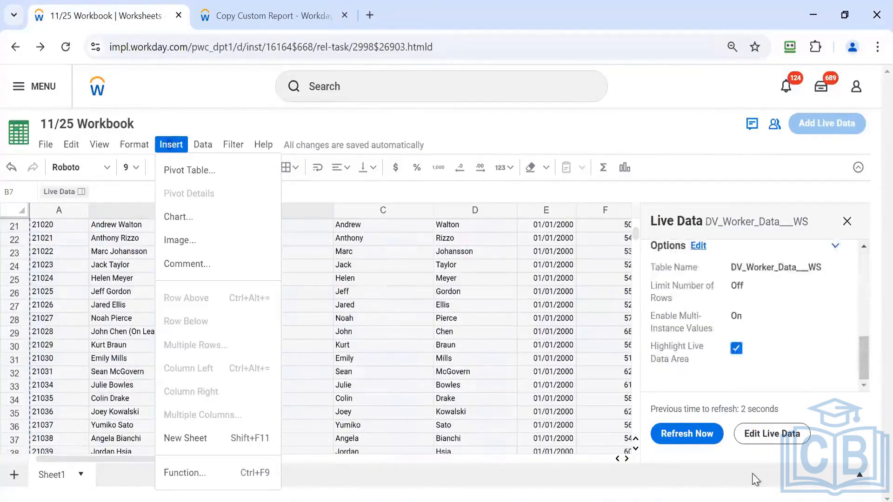
- Check the live data's column selection without saving, and switch from the live data details to the workbook's comments
{"action": "left_click", "coordinate": [746, 437]}
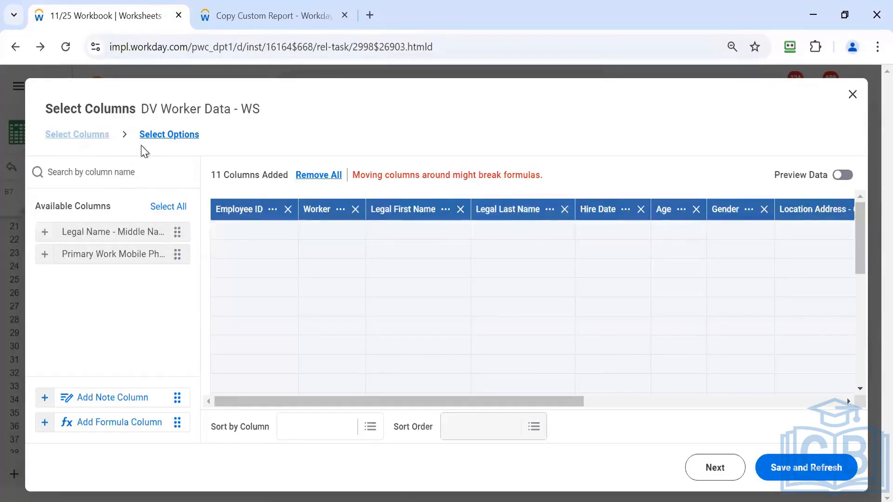
{"action": "left_click", "coordinate": [852, 95]}
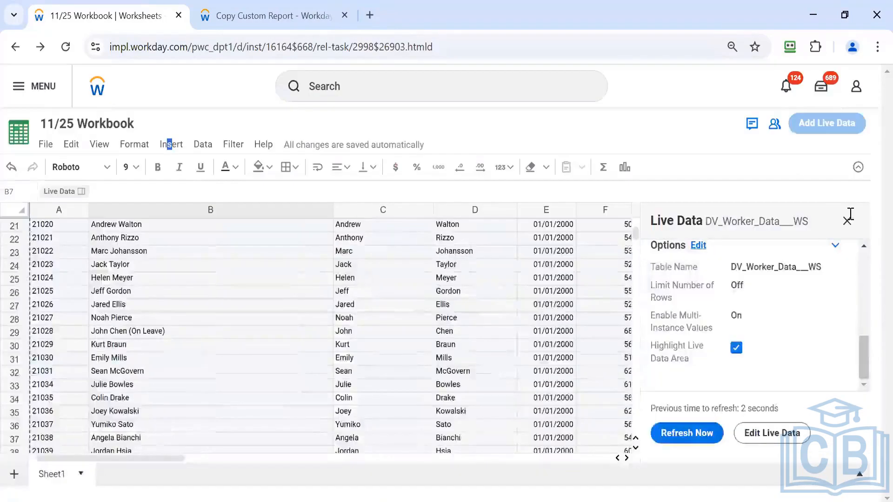
{"action": "left_click", "coordinate": [847, 222]}
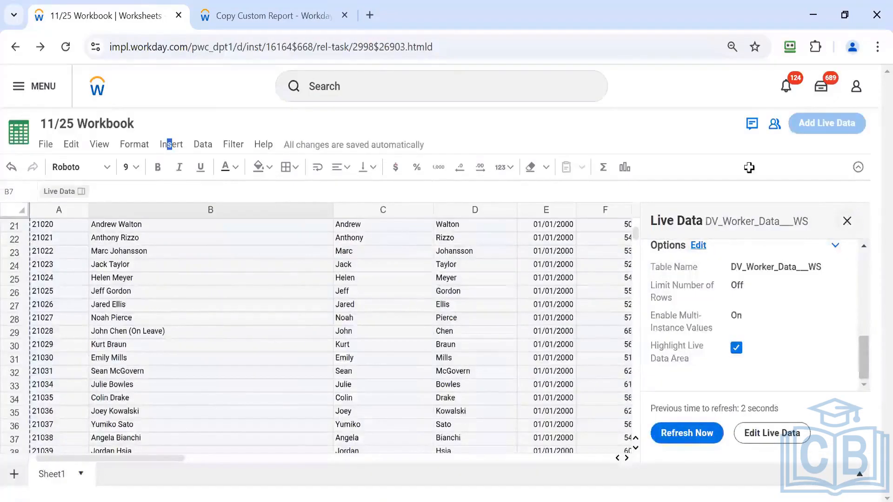
{"action": "left_click", "coordinate": [751, 124]}
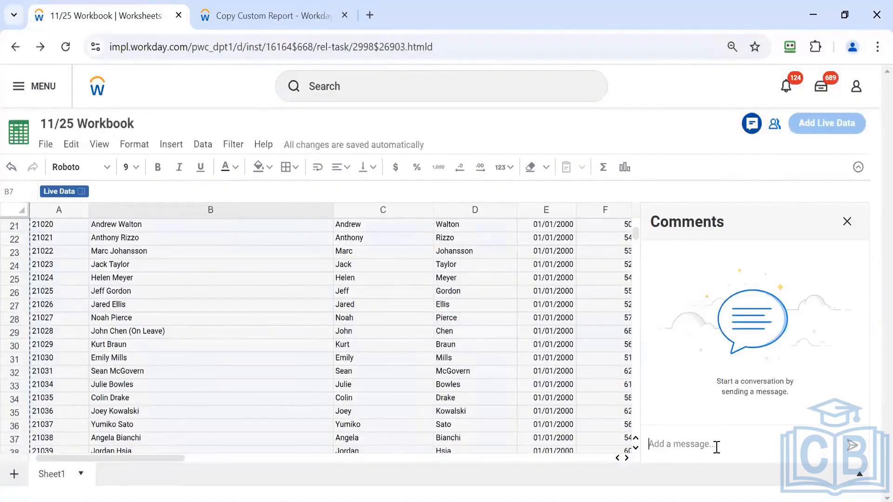
{"action": "type", "text": "@Logan"}
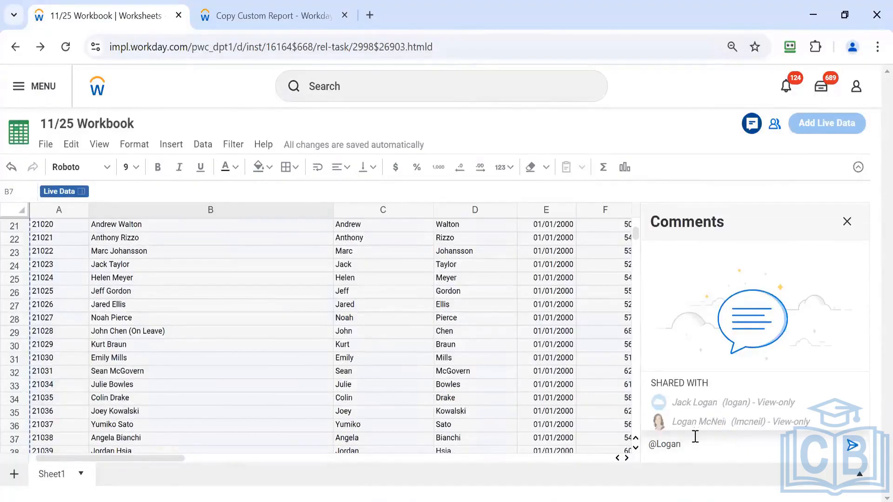
{"action": "key", "text": "ctrl+a"}
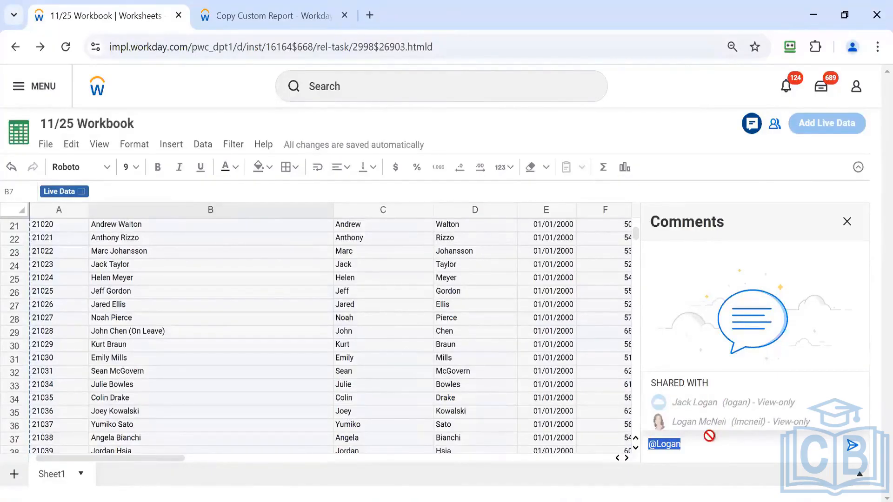
{"action": "key", "text": "BackSpace"}
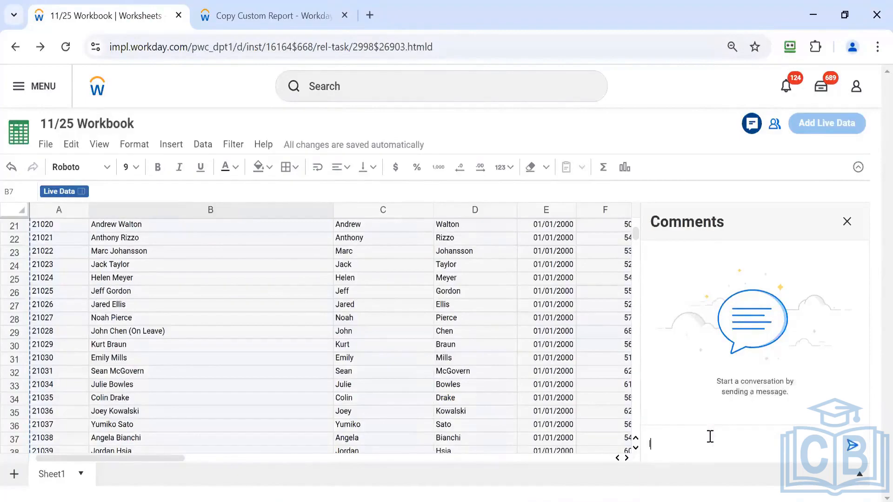
{"action": "type", "text": "@"}
{"action": "key", "text": "BackSpace"}
- Post the workbook comment "Please create formula for Total base Pay"
{"action": "type", "text": "Please"}
{"action": "type", "text": " rev"}
{"action": "key", "text": "BackSpace"}
{"action": "key", "text": "BackSpace"}
{"action": "key", "text": "BackSpace"}
{"action": "type", "text": "create formaular"}
{"action": "key", "text": "BackSpace"}
{"action": "key", "text": "BackSpace"}
{"action": "key", "text": "BackSpace"}
{"action": "key", "text": "BackSpace"}
{"action": "key", "text": "BackSpace"}
{"action": "type", "text": "ula for"}
{"action": "scroll", "coordinate": [528, 359], "scroll_direction": "right", "scroll_amount": 3}
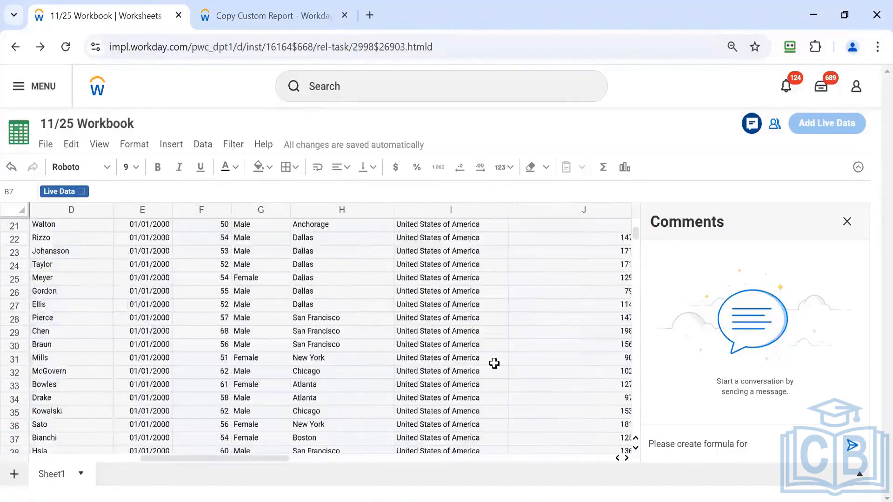
{"action": "scroll", "coordinate": [494, 363], "scroll_direction": "up", "scroll_amount": 1}
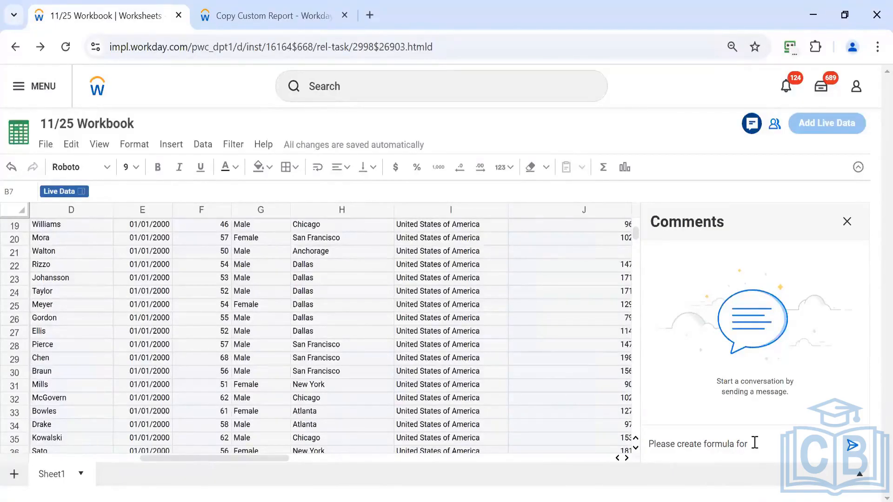
{"action": "key", "text": "ctrl+a"}
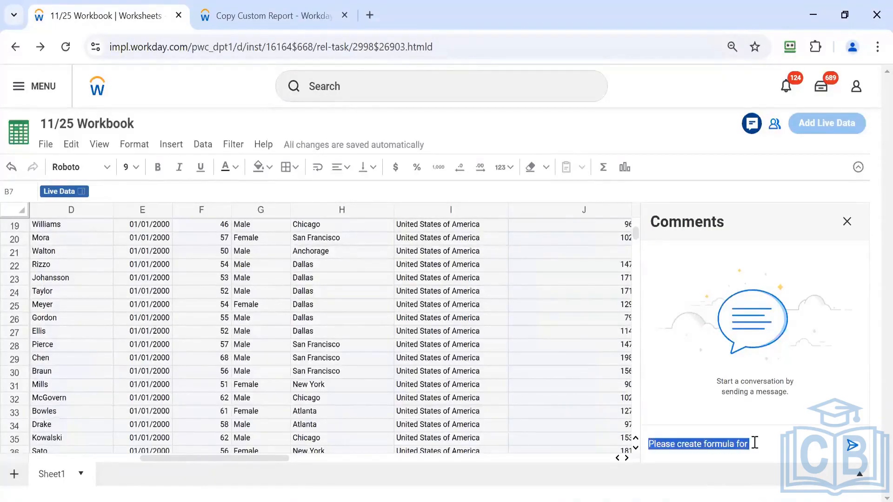
{"action": "left_click", "coordinate": [755, 443]}
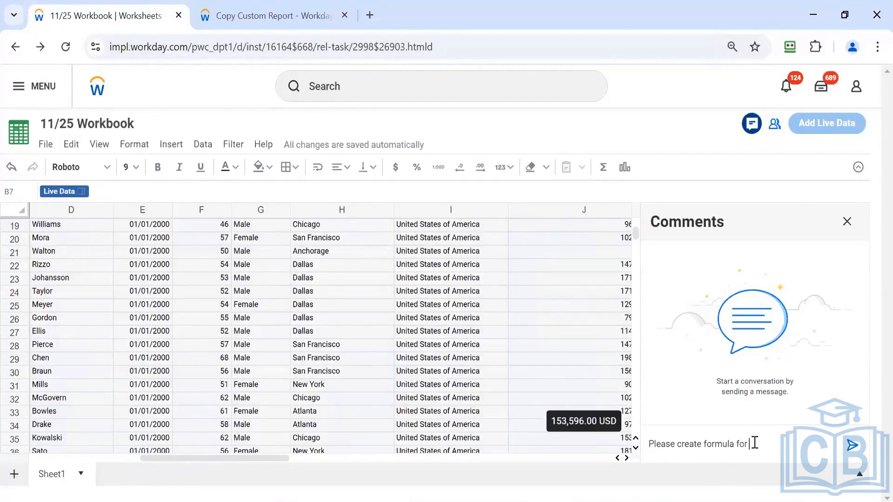
{"action": "type", "text": "Total base Pay"}
{"action": "left_click", "coordinate": [851, 447]}
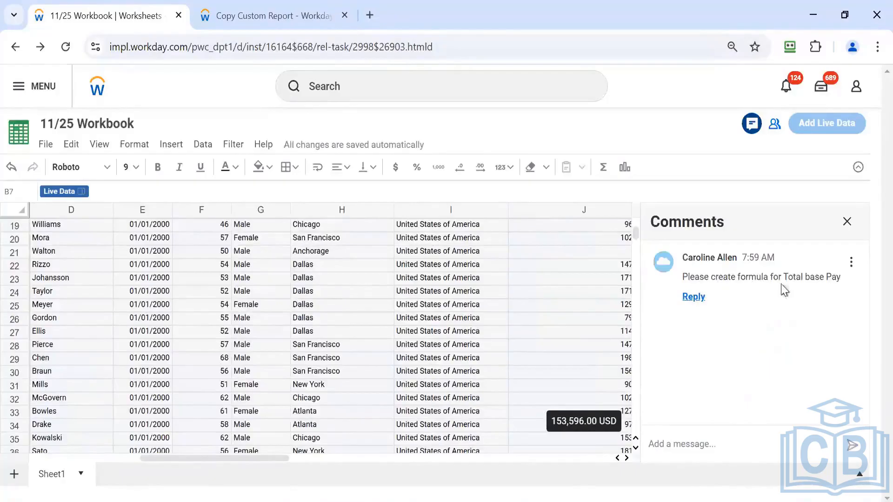
- Reply to the posted comment about the Total base Pay formula with "Changes made"
{"action": "left_click", "coordinate": [853, 268]}
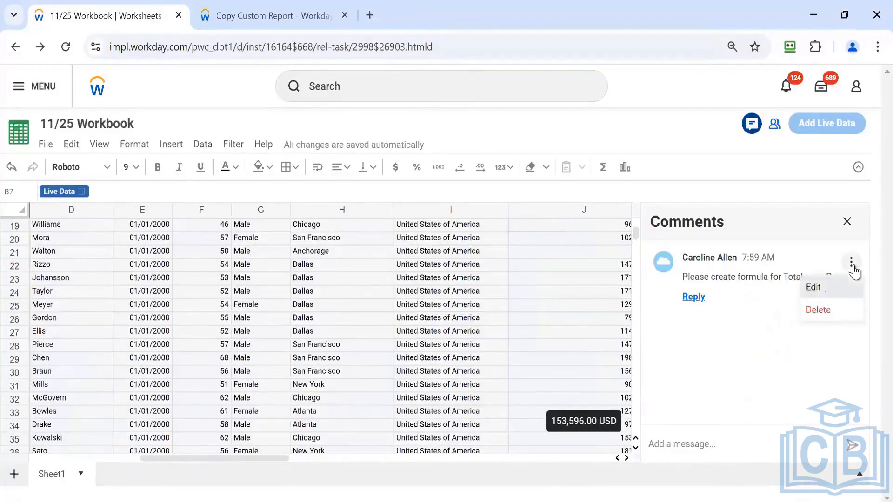
{"action": "left_click", "coordinate": [692, 299]}
{"action": "left_click", "coordinate": [698, 297]}
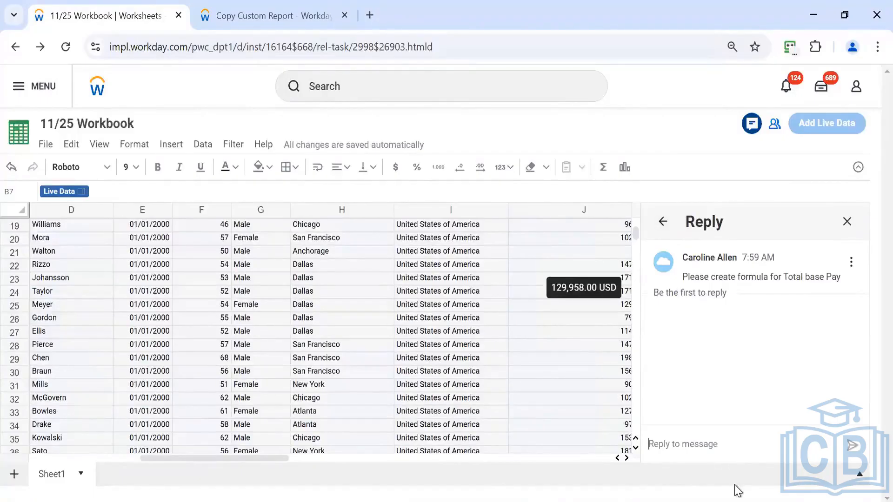
{"action": "type", "text": "Change"}
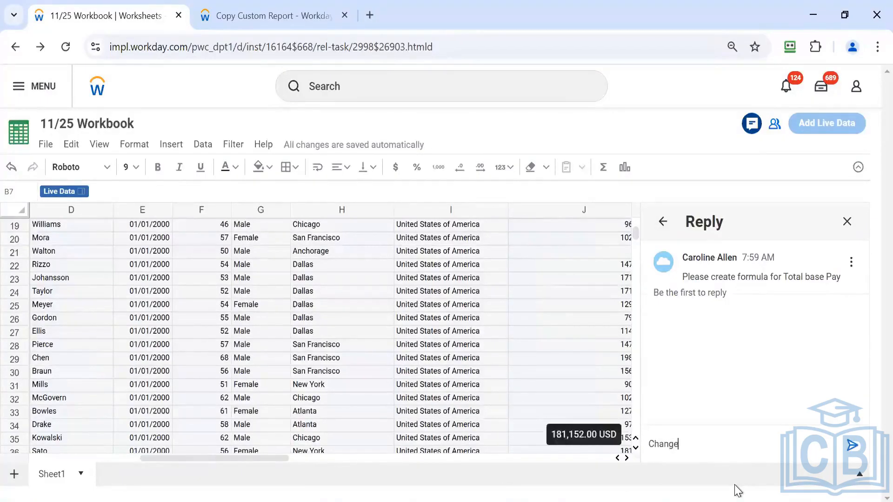
{"action": "type", "text": "s made"}
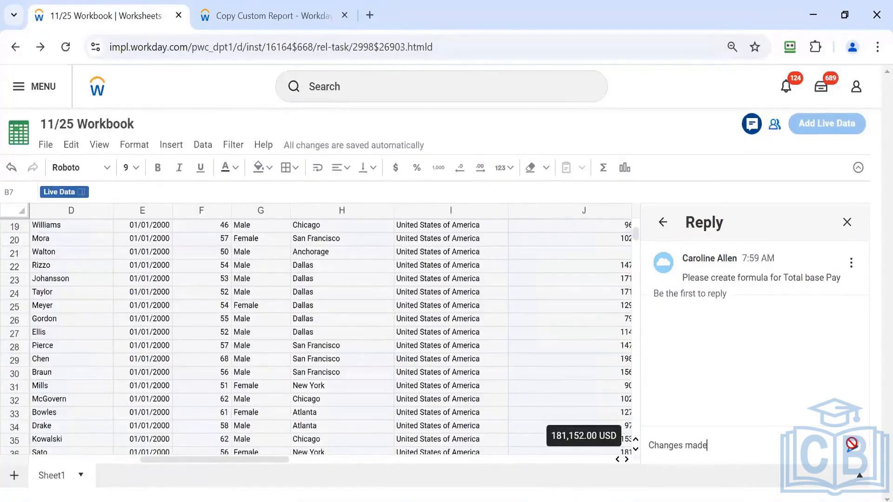
{"action": "left_click", "coordinate": [851, 444]}
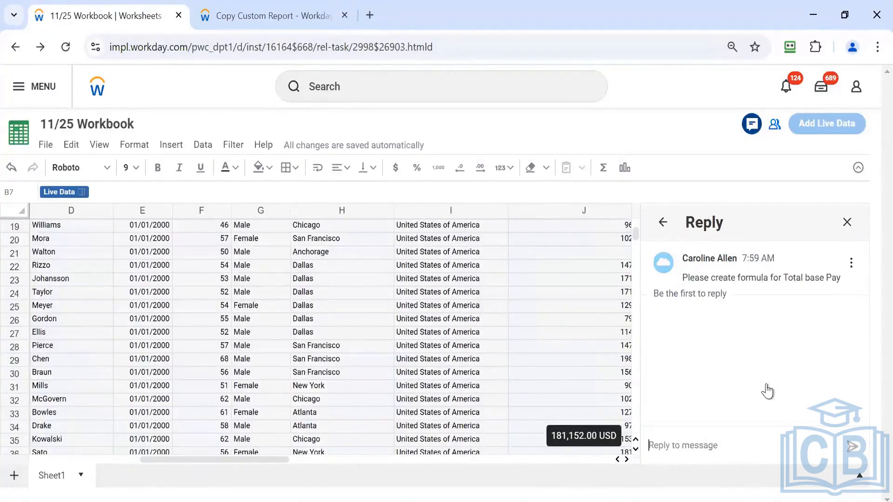
- Review the reply thread of the Total base Pay comment, then close the comments and return to the sheet's header row
{"action": "left_click", "coordinate": [657, 225]}
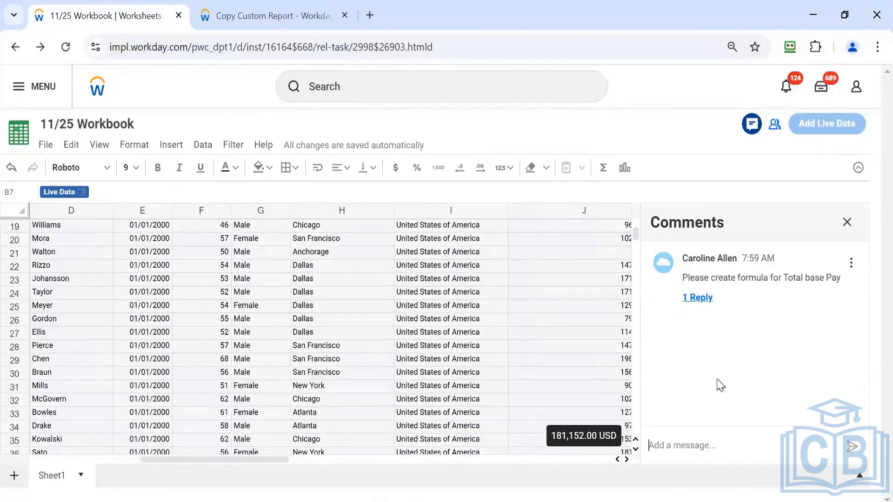
{"action": "left_click", "coordinate": [706, 301]}
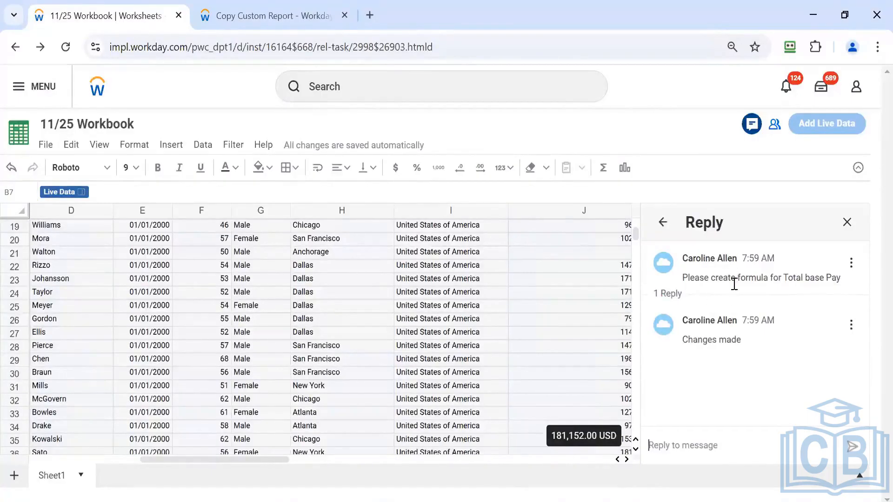
{"action": "left_click", "coordinate": [665, 224]}
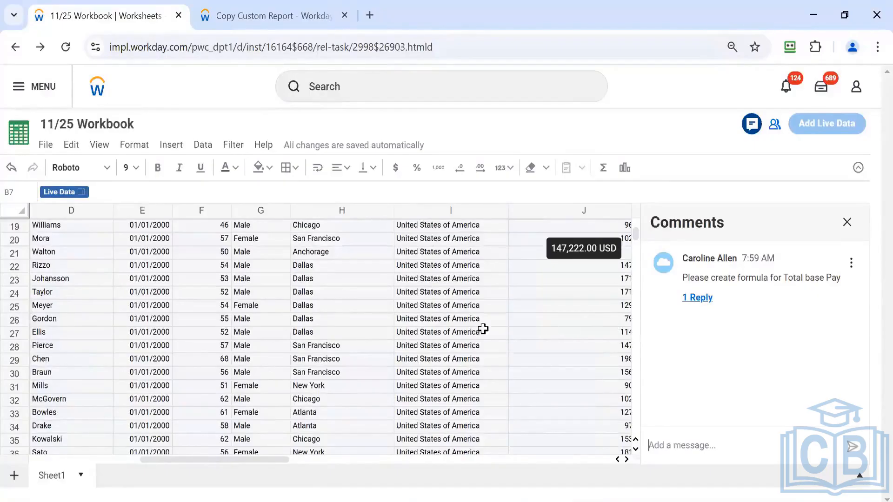
{"action": "scroll", "coordinate": [454, 291], "scroll_direction": "up", "scroll_amount": 3}
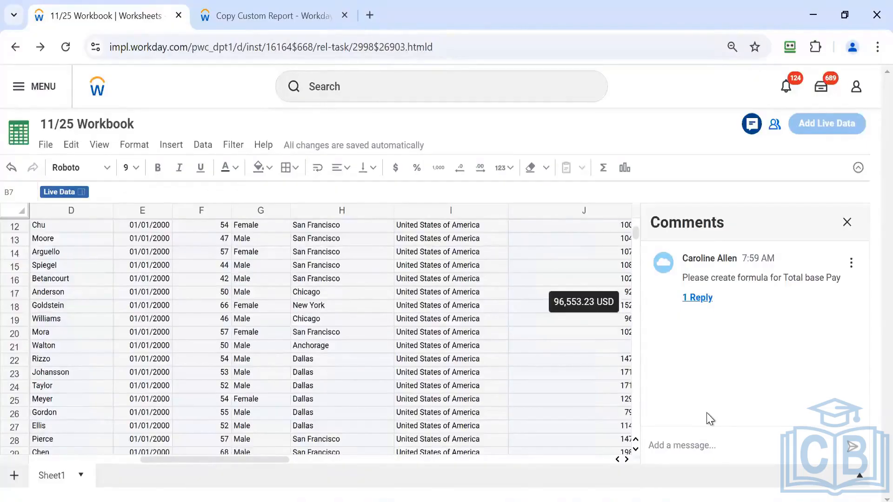
{"action": "left_click", "coordinate": [692, 467]}
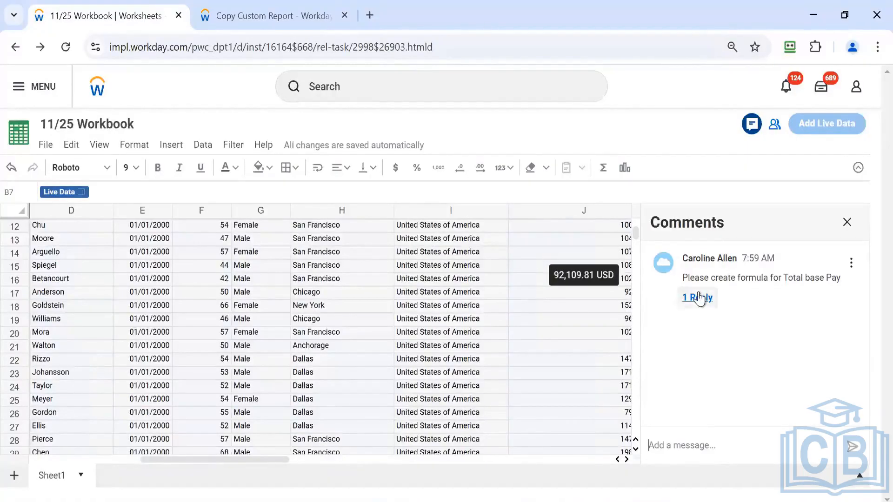
{"action": "left_click", "coordinate": [847, 222]}
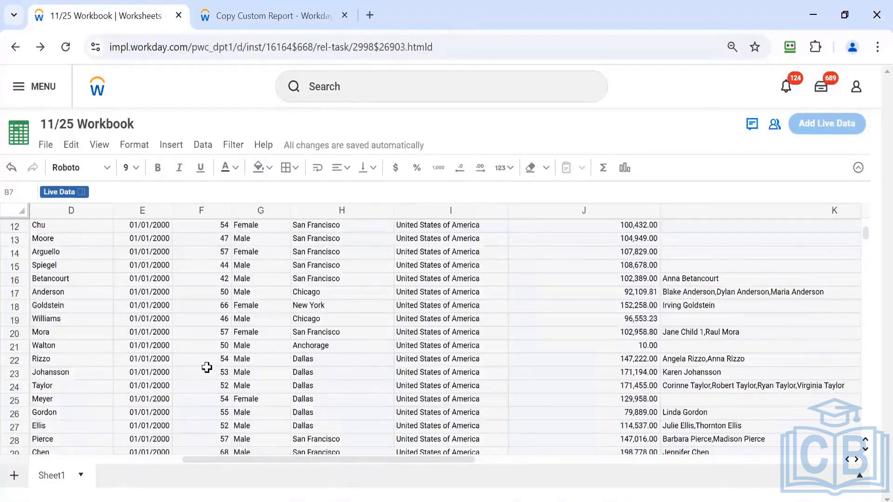
{"action": "scroll", "coordinate": [207, 367], "scroll_direction": "up", "scroll_amount": 4}
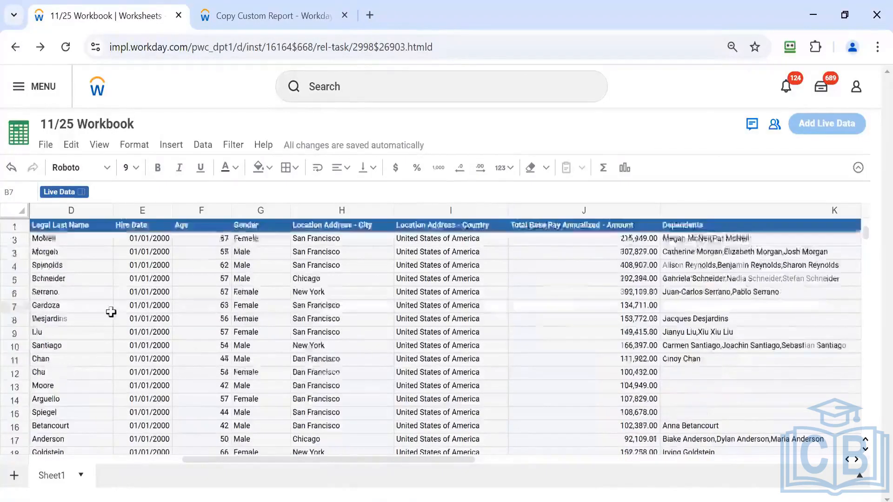
- Review the workbook's file options, then examine the number formats available for the first Employee ID cell without applying one
{"action": "left_click", "coordinate": [46, 145]}
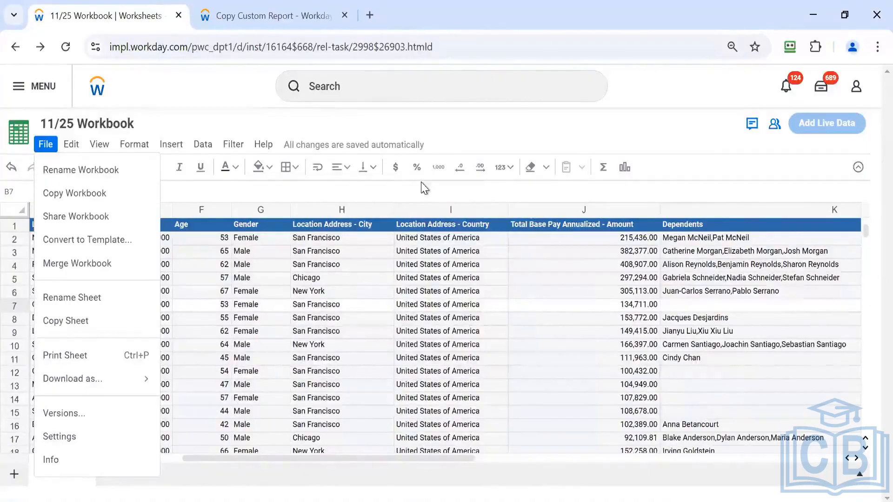
{"action": "left_click", "coordinate": [528, 127]}
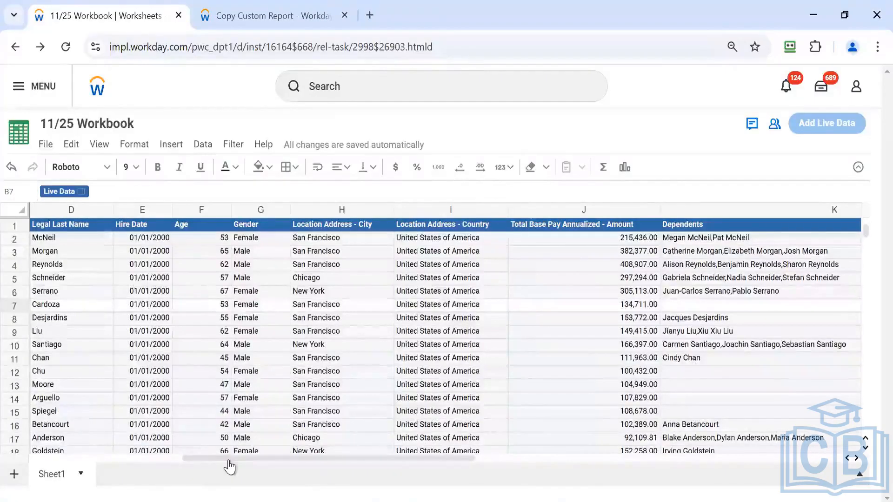
{"action": "left_click_drag", "start_coordinate": [27, 440], "coordinate": [17, 423]}
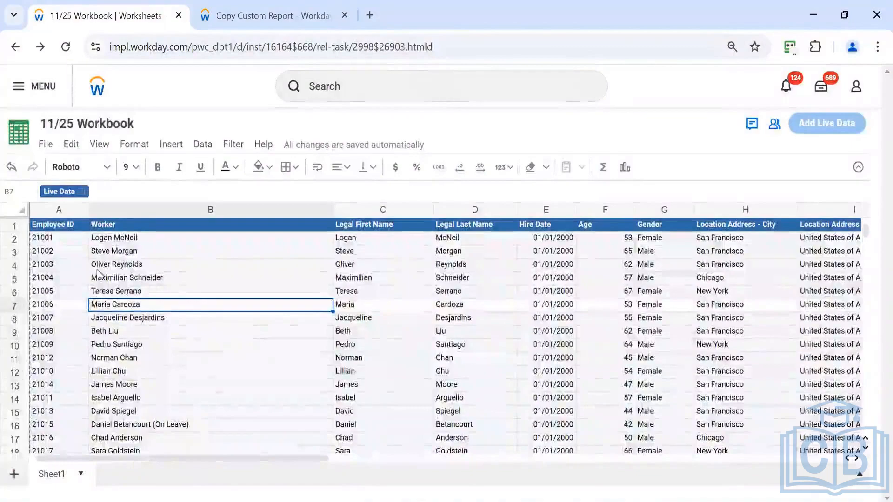
{"action": "left_click", "coordinate": [69, 263]}
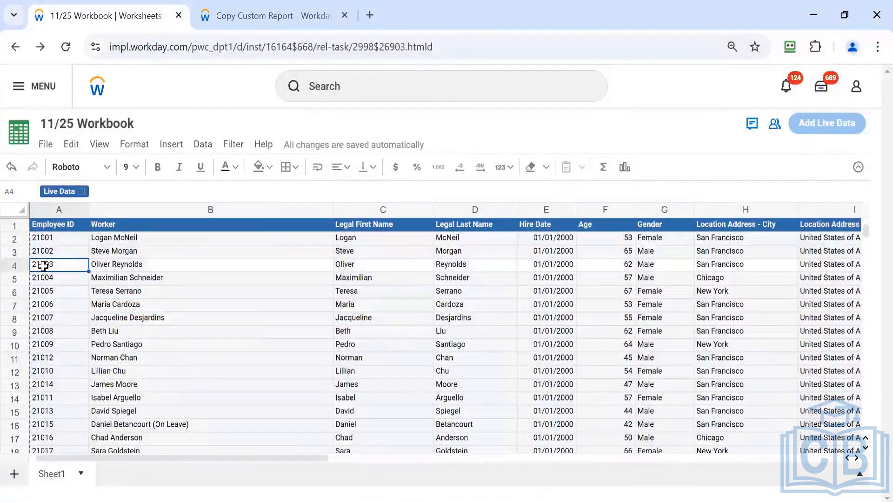
{"action": "left_click", "coordinate": [37, 238]}
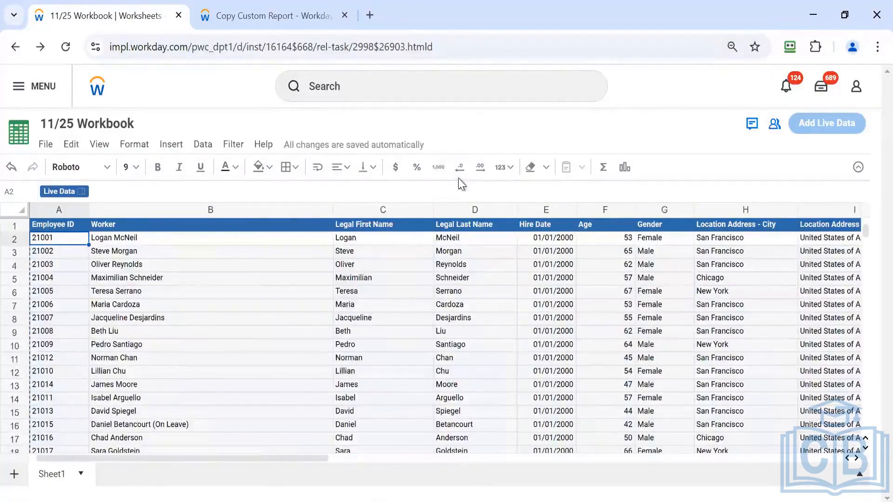
{"action": "left_click", "coordinate": [504, 168]}
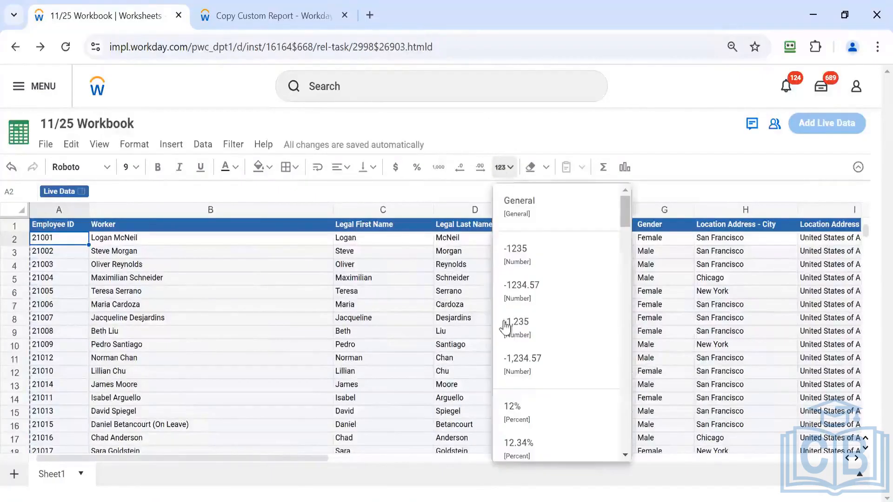
{"action": "scroll", "coordinate": [528, 236], "scroll_direction": "down", "scroll_amount": 2}
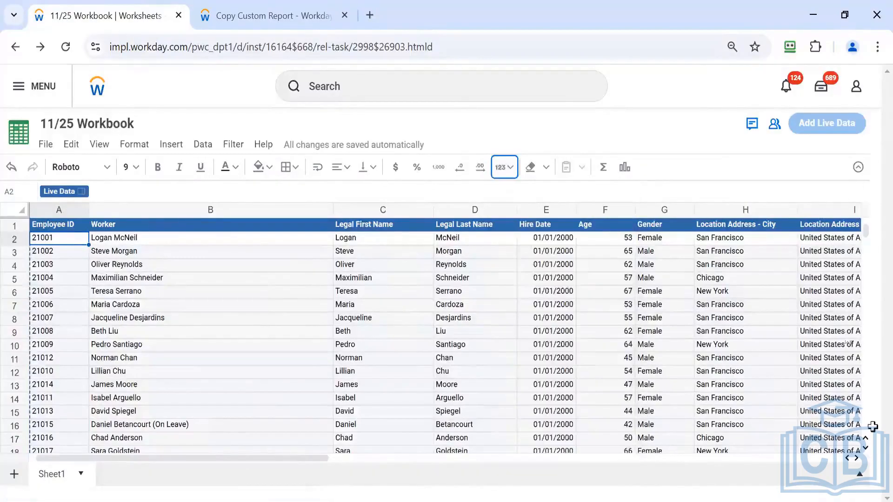
{"action": "key", "text": "Escape"}
- Add a second sheet to the workbook, then return to Sheet1
{"action": "left_click", "coordinate": [856, 458]}
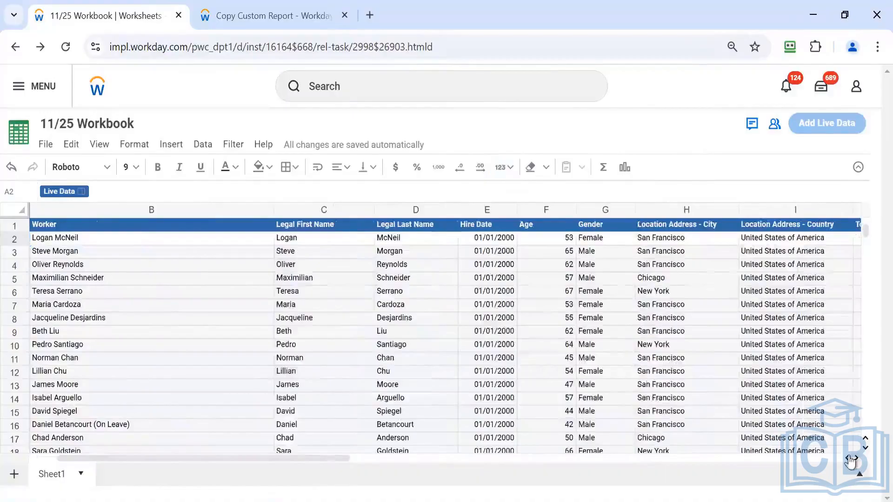
{"action": "left_click", "coordinate": [849, 459]}
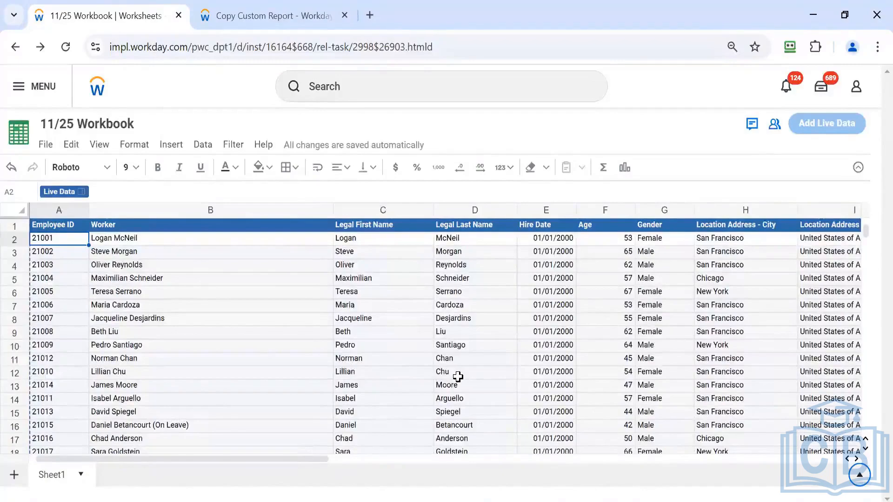
{"action": "left_click", "coordinate": [10, 474]}
{"action": "left_click", "coordinate": [57, 474]}
{"action": "mouse_move", "coordinate": [182, 339]}
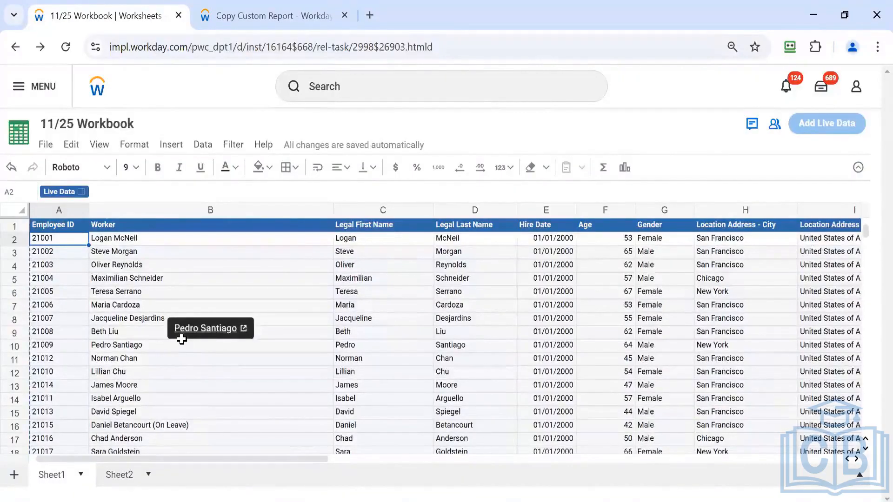
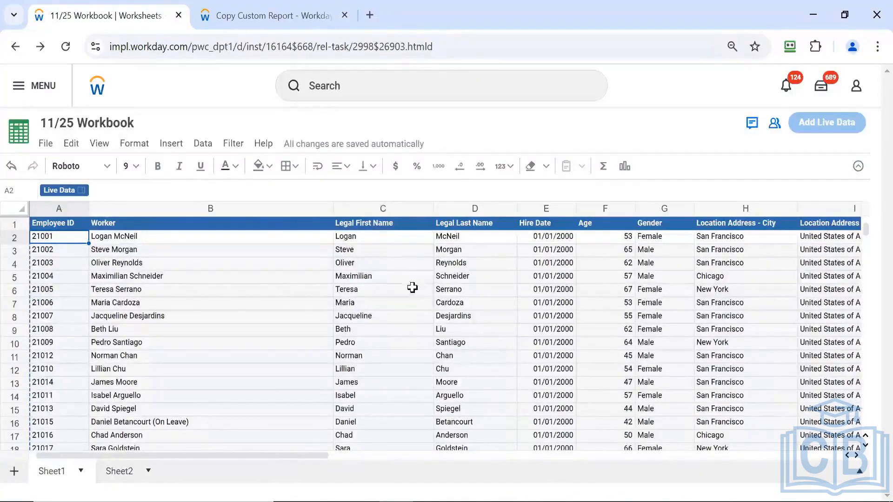
{"action": "left_click", "coordinate": [621, 253]}
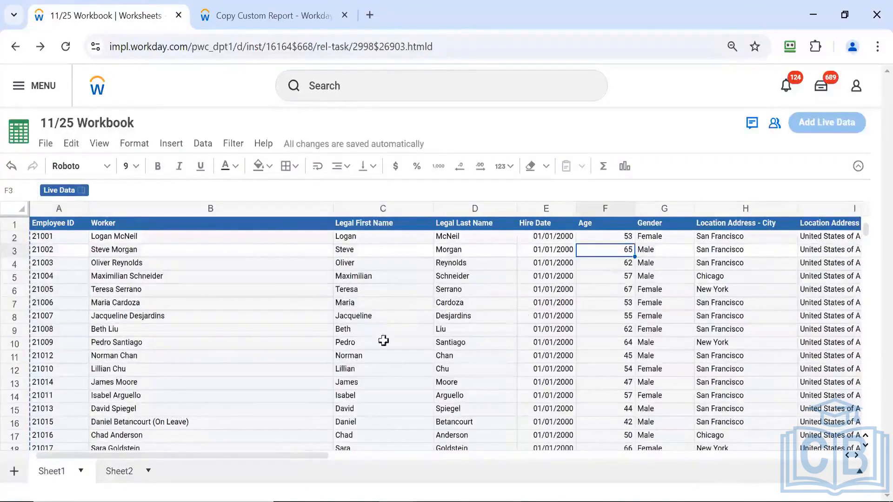
{"action": "left_click", "coordinate": [269, 290]}
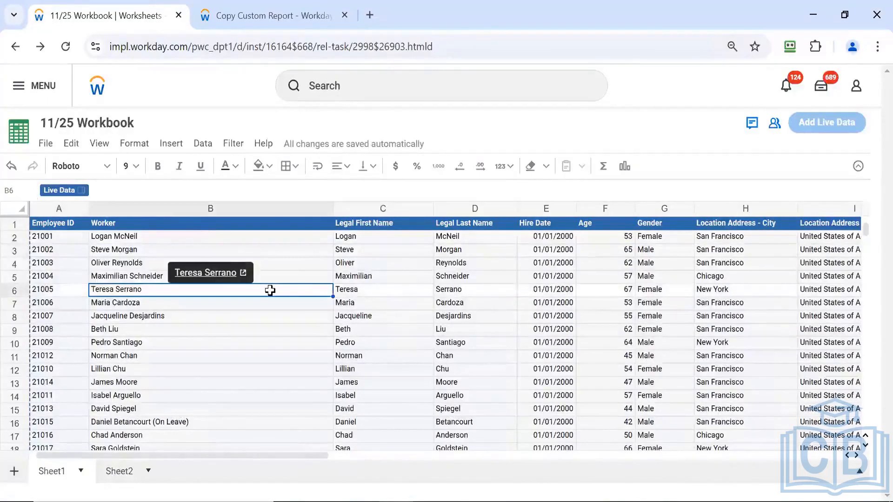
{"action": "left_click", "coordinate": [145, 239]}
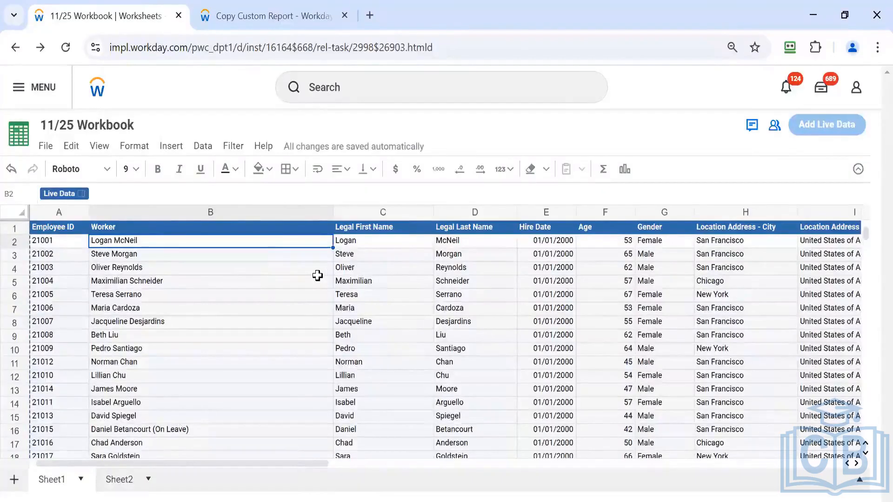
{"action": "mouse_move", "coordinate": [317, 276]}
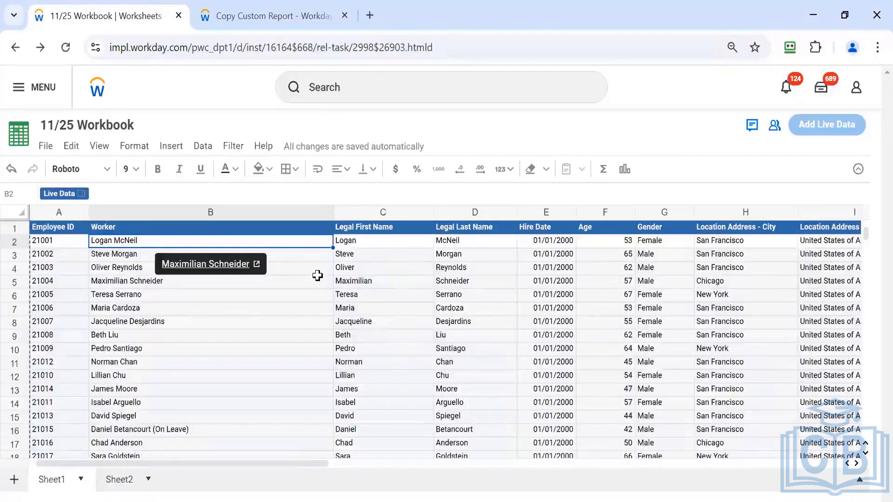
{"action": "left_click", "coordinate": [379, 283]}
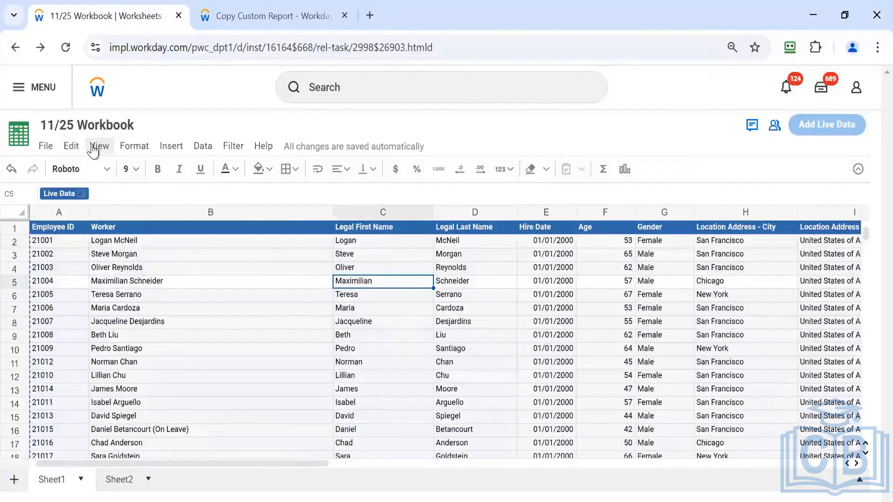
- Open the live data details and try to set up a refresh schedule with the frequency Every day, then reload the workbook
{"action": "left_click", "coordinate": [59, 194]}
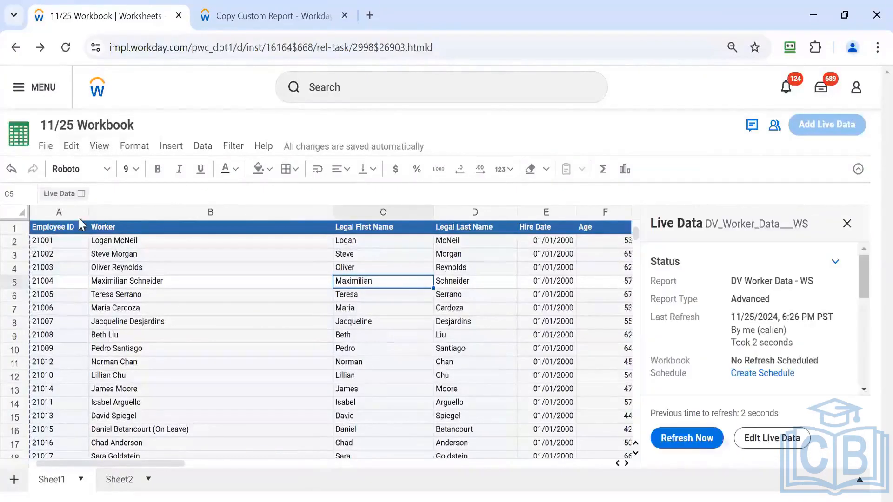
{"action": "left_click", "coordinate": [758, 373]}
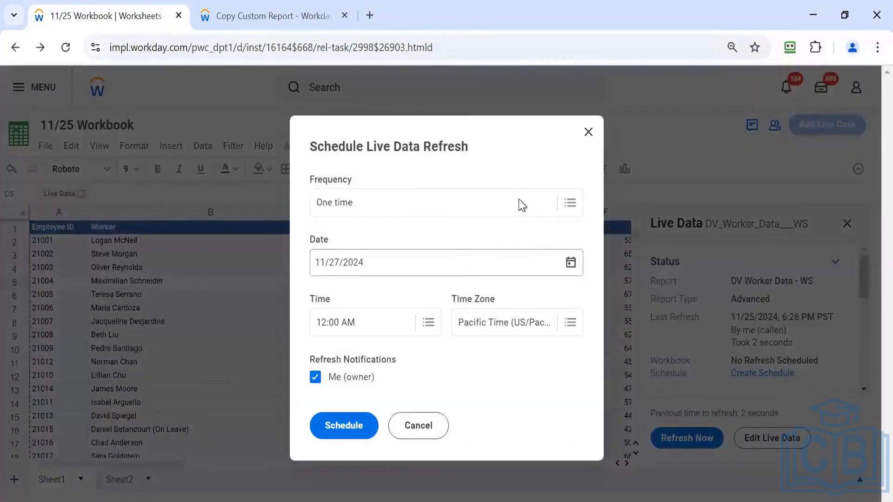
{"action": "left_click", "coordinate": [517, 204]}
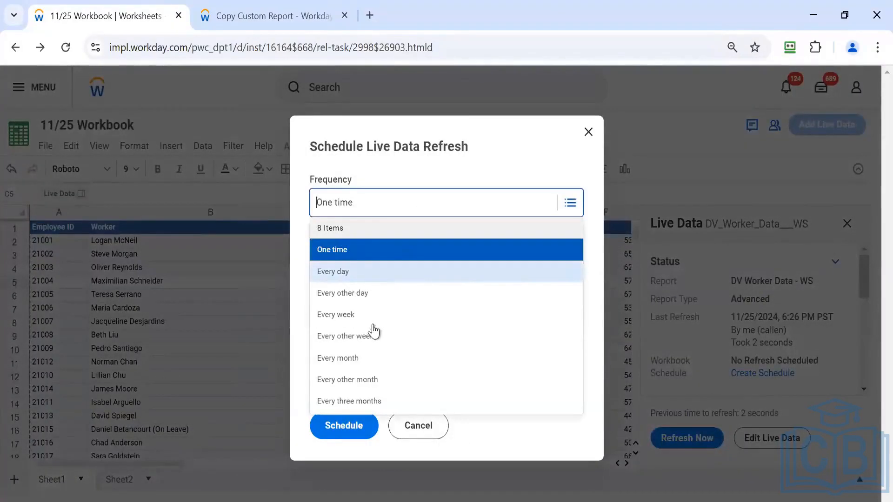
{"action": "left_click", "coordinate": [347, 276]}
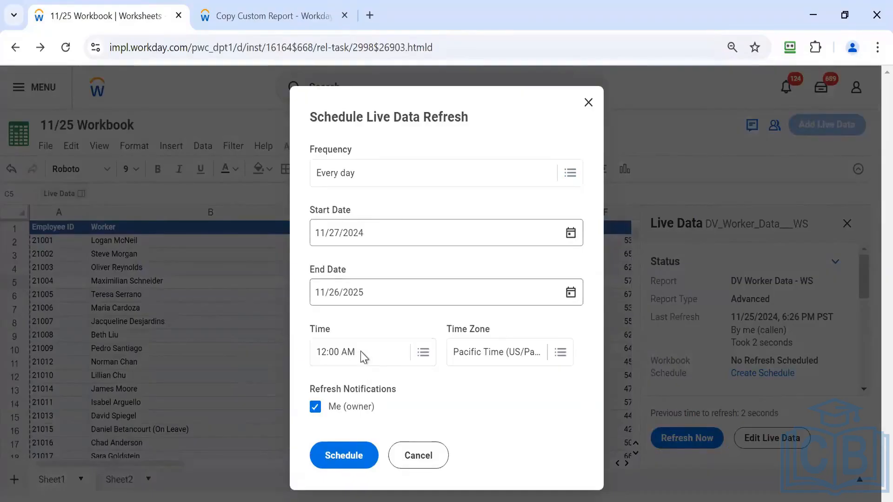
{"action": "key", "text": "F5"}
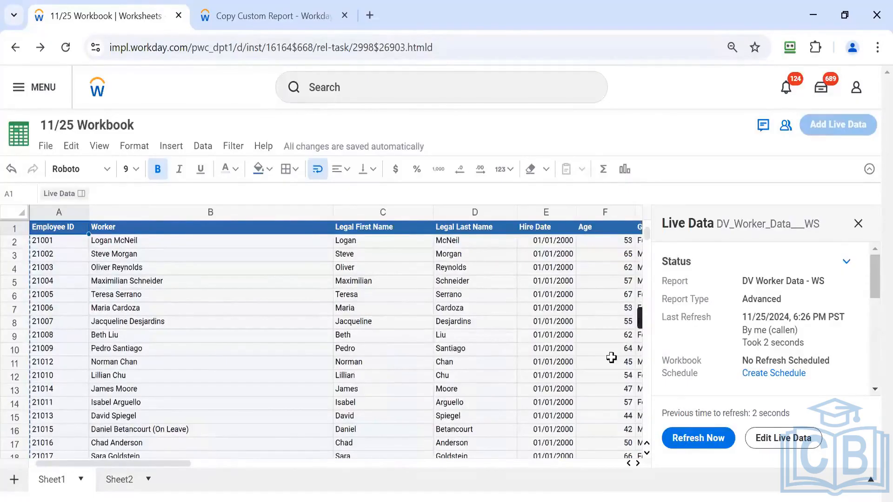
- Start a new live data refresh schedule, set its frequency to Every day, and check the other frequency options
{"action": "left_click", "coordinate": [790, 373]}
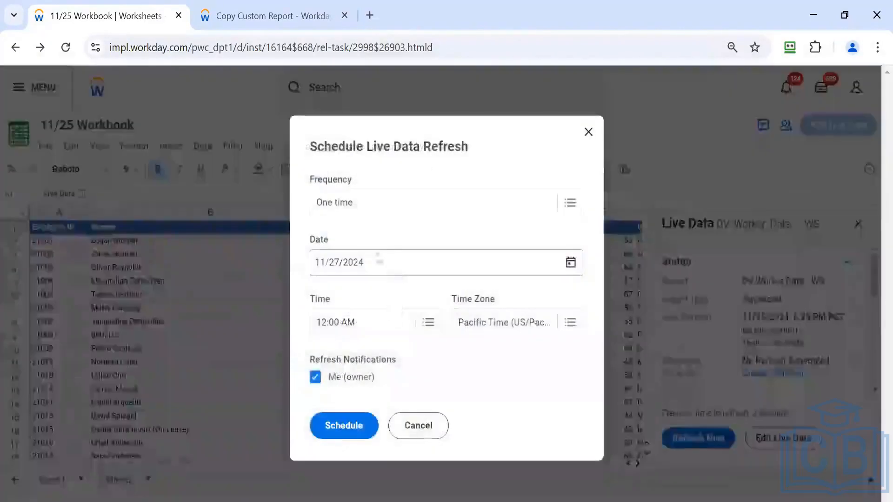
{"action": "left_click", "coordinate": [398, 212]}
{"action": "left_click", "coordinate": [381, 270]}
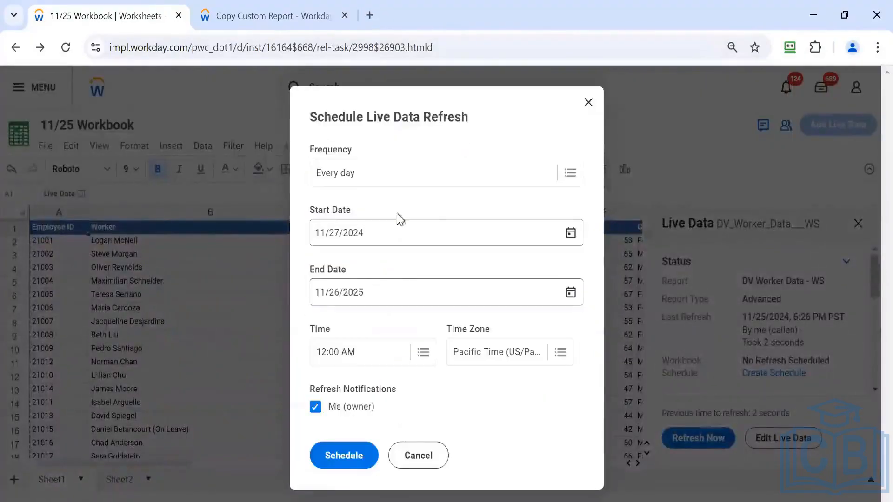
{"action": "left_click", "coordinate": [410, 181]}
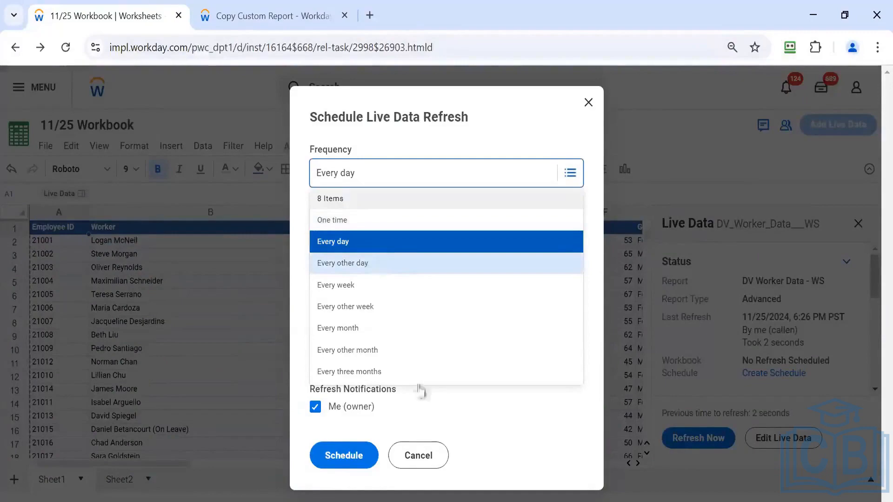
{"action": "left_click", "coordinate": [393, 389]}
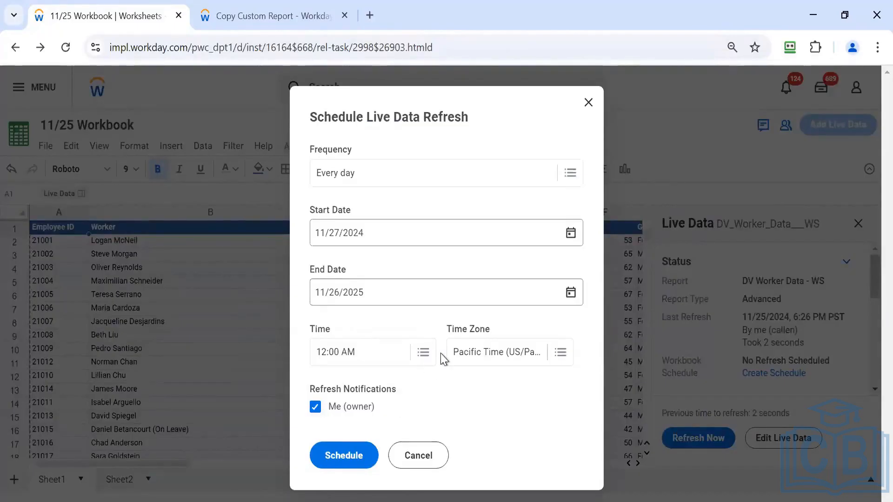
- Check the schedule's time zone options, set the refresh time to 7:45 AM, and discard the schedule
{"action": "left_click", "coordinate": [495, 352]}
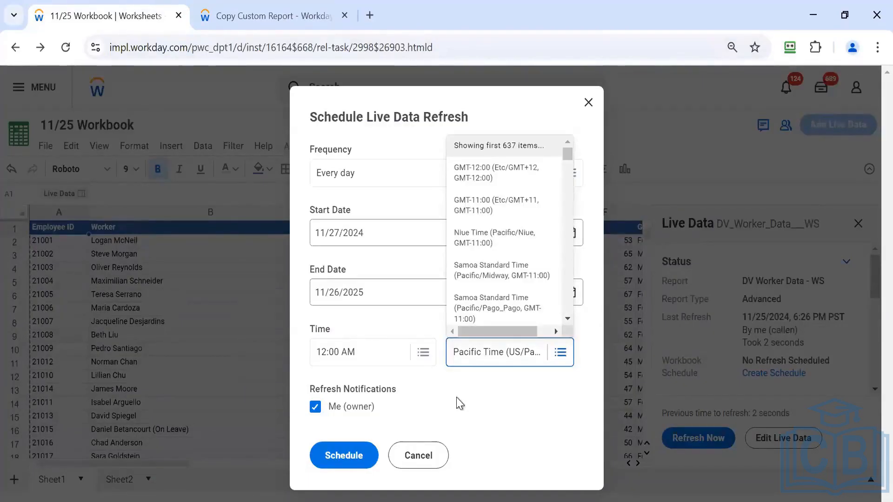
{"action": "left_click", "coordinate": [332, 338]}
{"action": "left_click", "coordinate": [364, 364]}
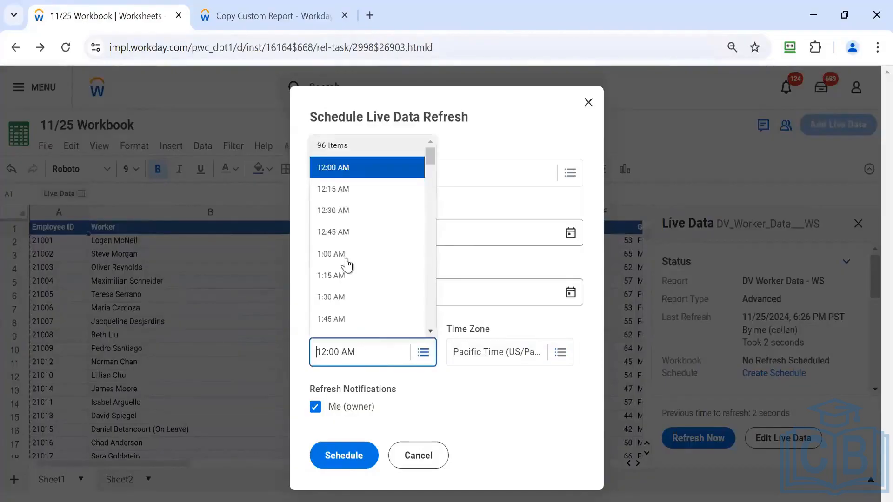
{"action": "scroll", "coordinate": [347, 262], "scroll_direction": "down", "scroll_amount": 5}
{"action": "scroll", "coordinate": [348, 265], "scroll_direction": "down", "scroll_amount": 4}
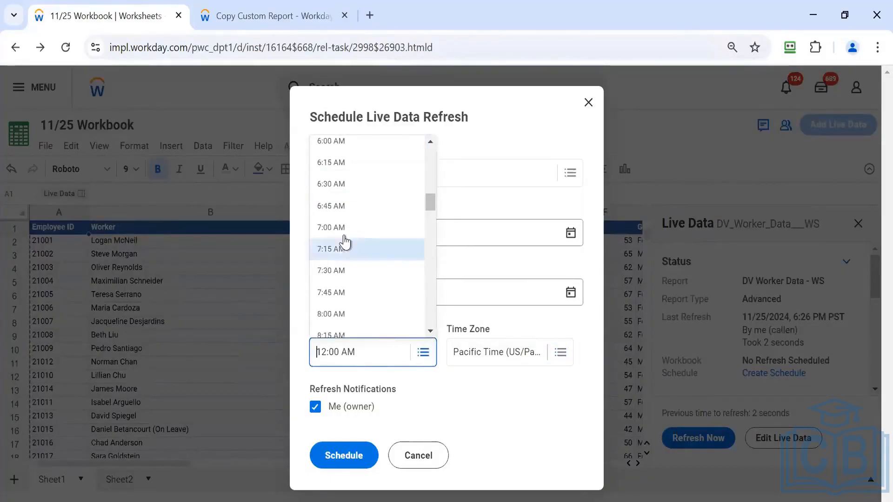
{"action": "scroll", "coordinate": [349, 291], "scroll_direction": "down", "scroll_amount": 4}
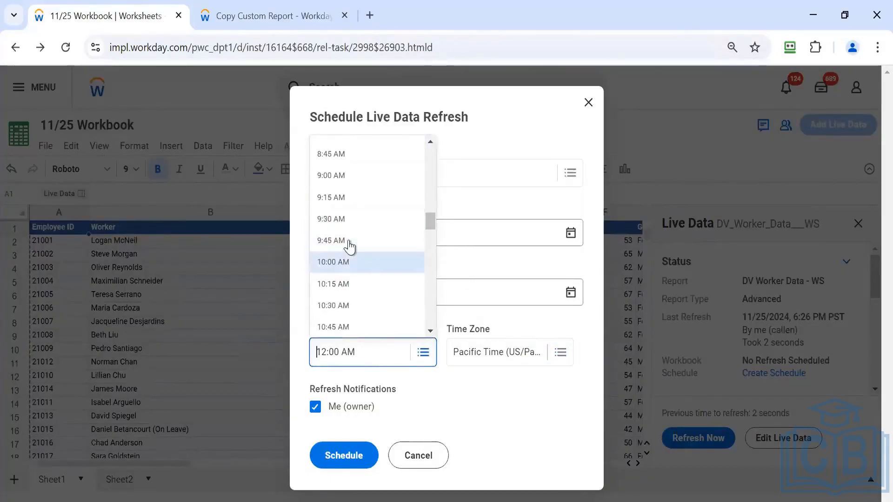
{"action": "scroll", "coordinate": [349, 247], "scroll_direction": "up", "scroll_amount": 4}
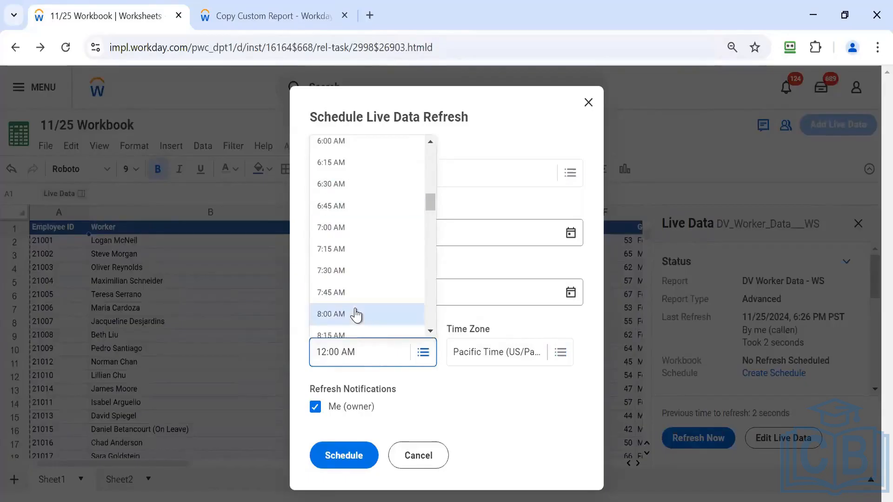
{"action": "left_click", "coordinate": [345, 293]}
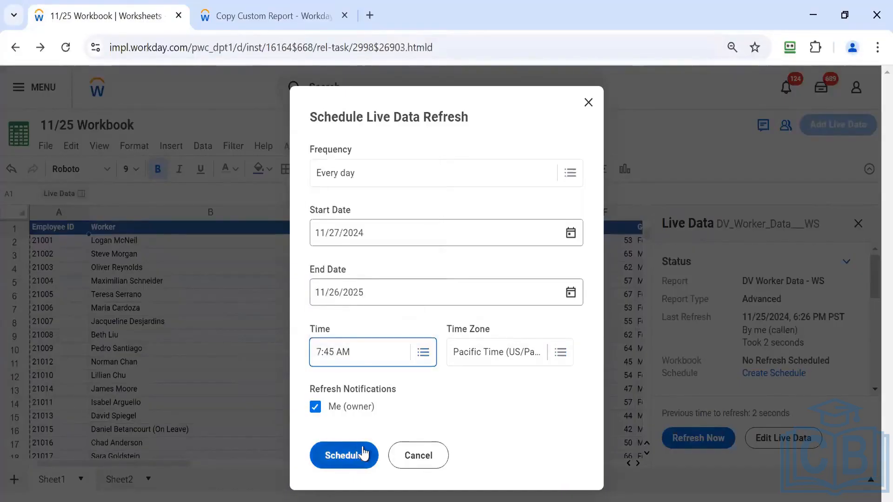
{"action": "left_click", "coordinate": [406, 461]}
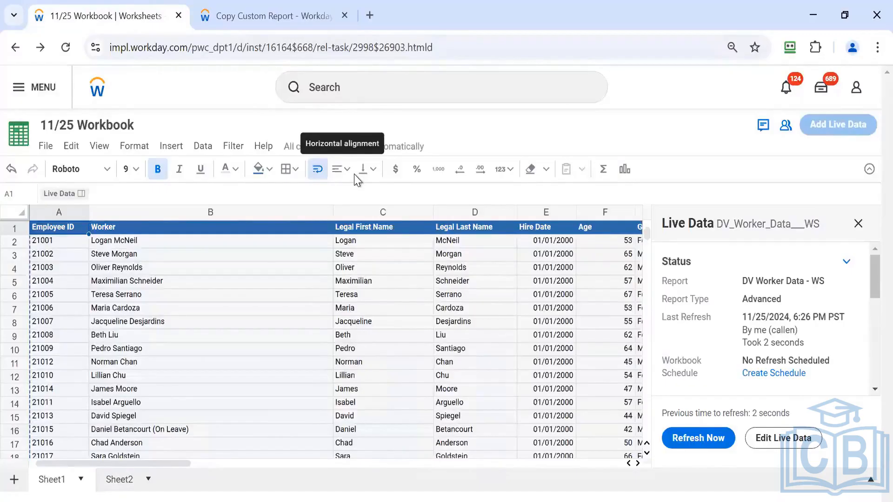
- Merge the DV Worksheet Learning workbook into the 11/25 Workbook
{"action": "mouse_move", "coordinate": [281, 298]}
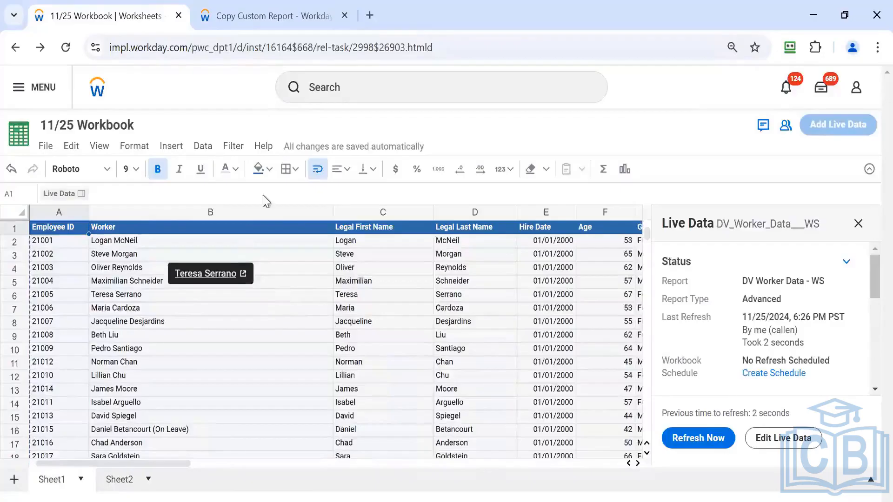
{"action": "mouse_move", "coordinate": [97, 283]}
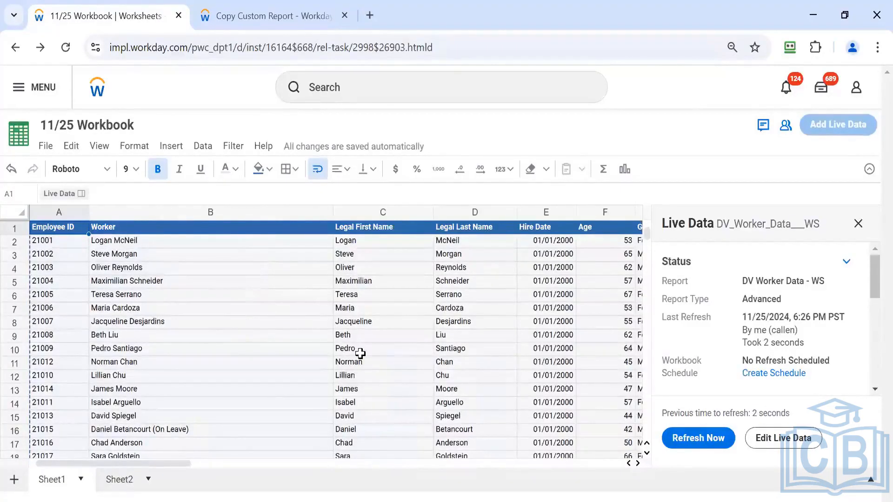
{"action": "left_click", "coordinate": [46, 146]}
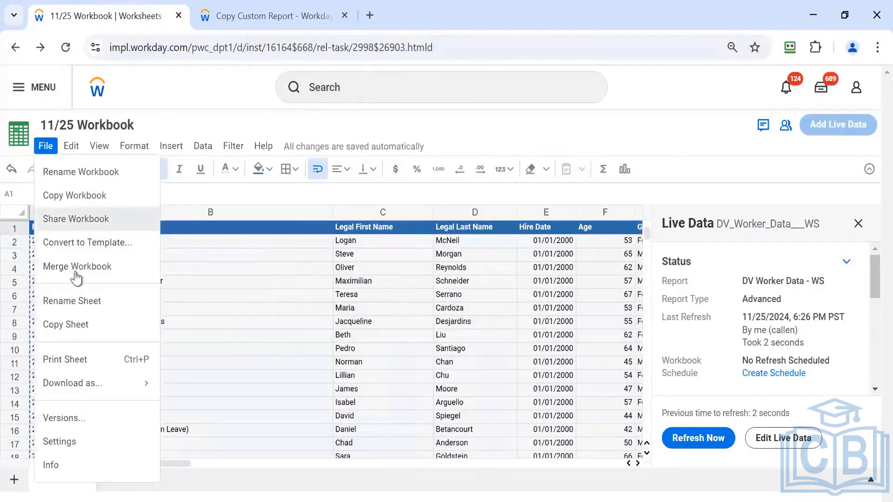
{"action": "left_click", "coordinate": [77, 270]}
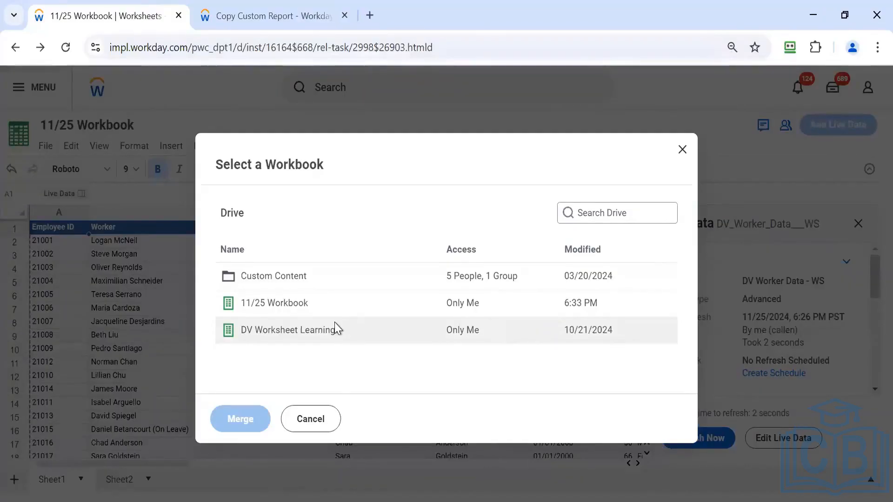
{"action": "left_click", "coordinate": [334, 322]}
{"action": "left_click", "coordinate": [240, 419]}
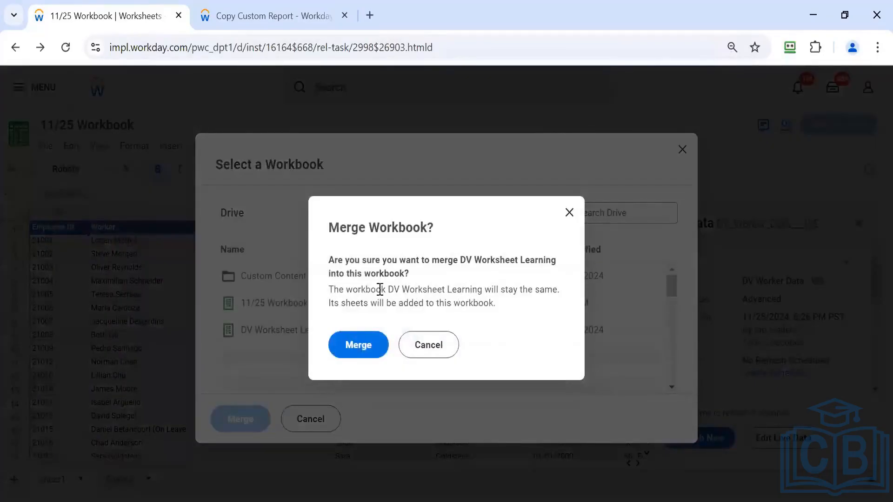
{"action": "left_click", "coordinate": [366, 342]}
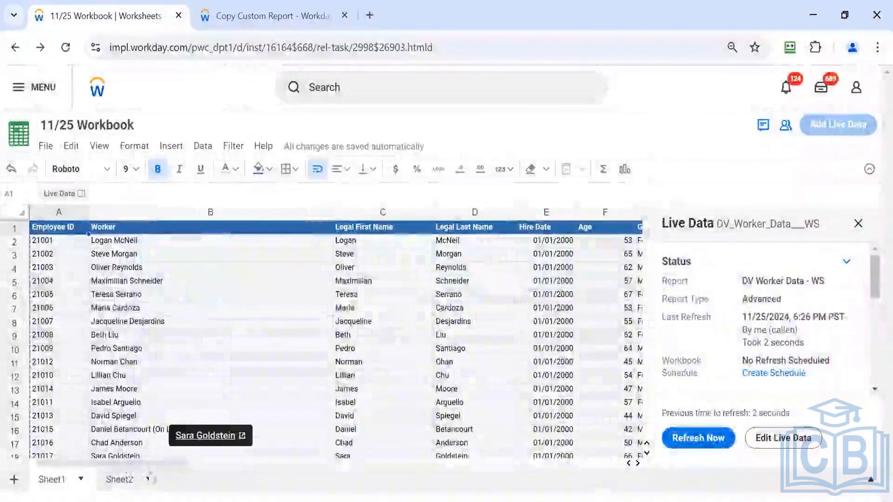
- Look across Sheet1's live data columns through to Dependents and the empty columns beyond it
{"action": "scroll", "coordinate": [233, 470], "scroll_direction": "right", "scroll_amount": 5}
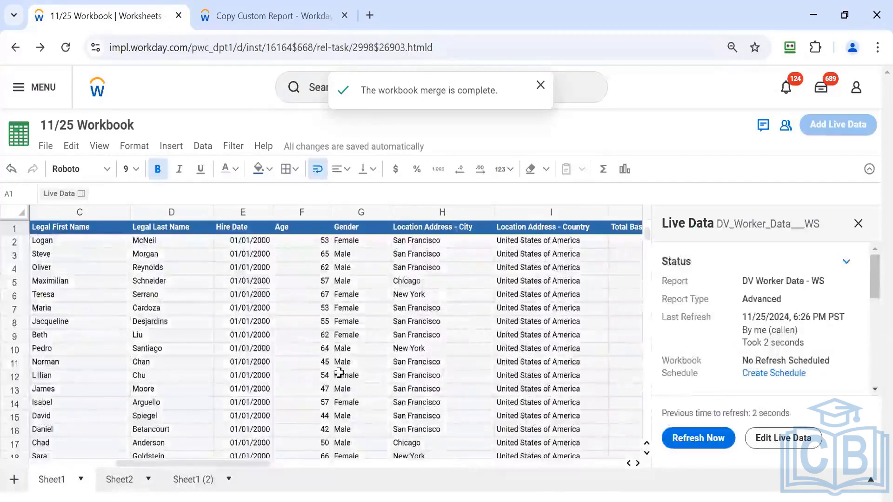
{"action": "left_click_drag", "start_coordinate": [244, 467], "coordinate": [383, 459]}
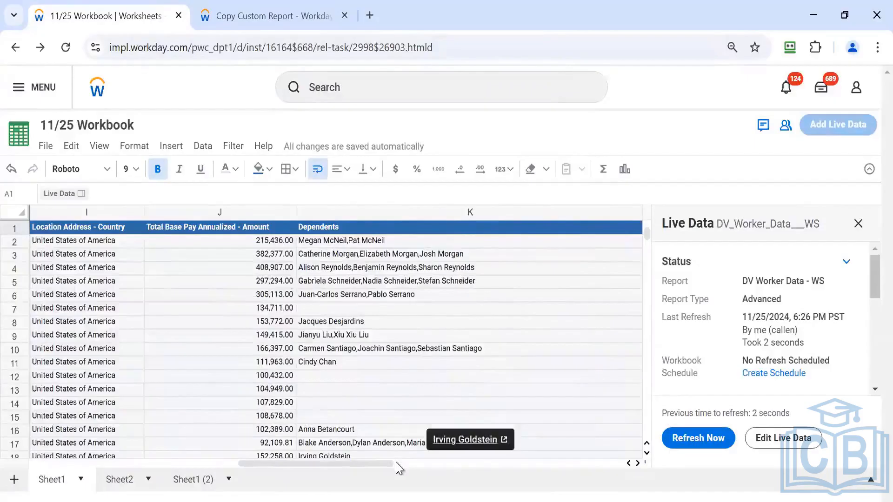
{"action": "left_click", "coordinate": [398, 462]}
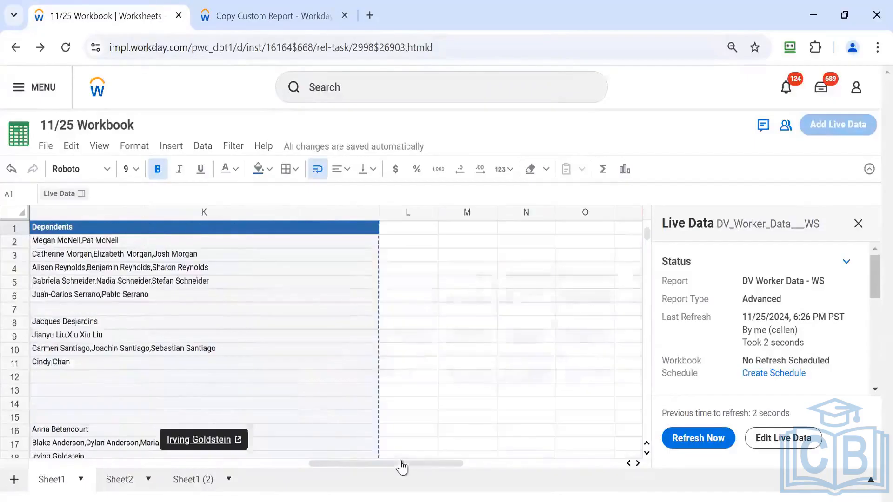
- Open the merged sheet Sheet1 (2) and examine its columns, including Performance Rating, Review End Date and the Formula1 formula
{"action": "left_click", "coordinate": [176, 484]}
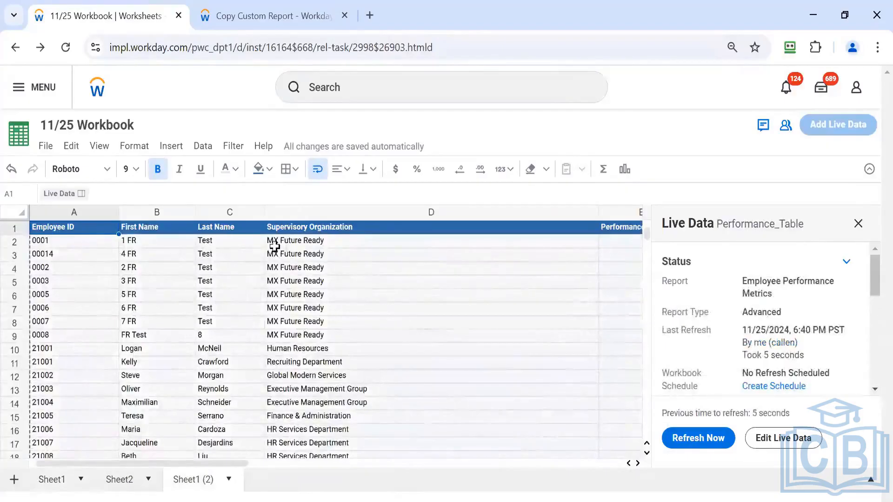
{"action": "left_click", "coordinate": [297, 254]}
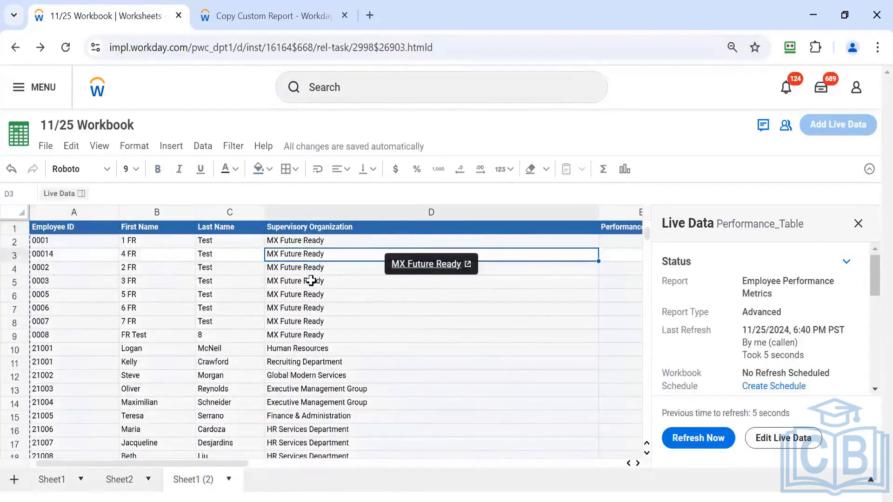
{"action": "key", "text": "Right"}
{"action": "key", "text": "Right"}
{"action": "key", "text": "Right"}
{"action": "key", "text": "Right"}
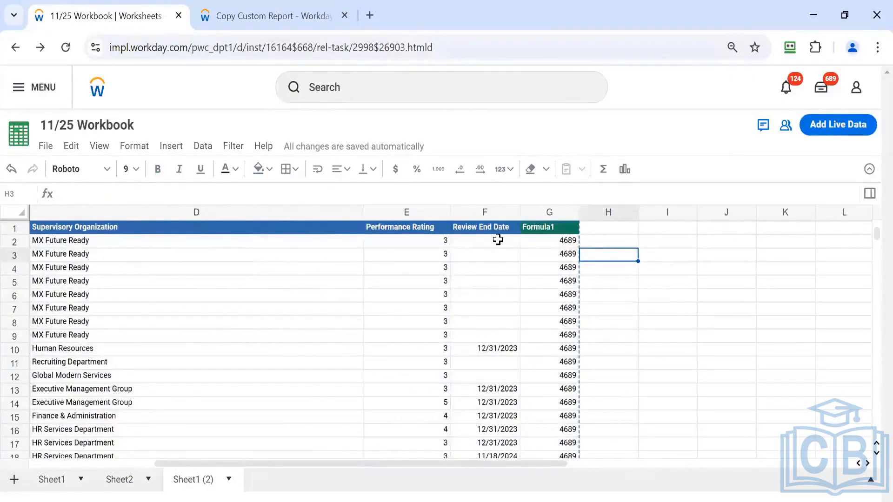
{"action": "left_click", "coordinate": [438, 259]}
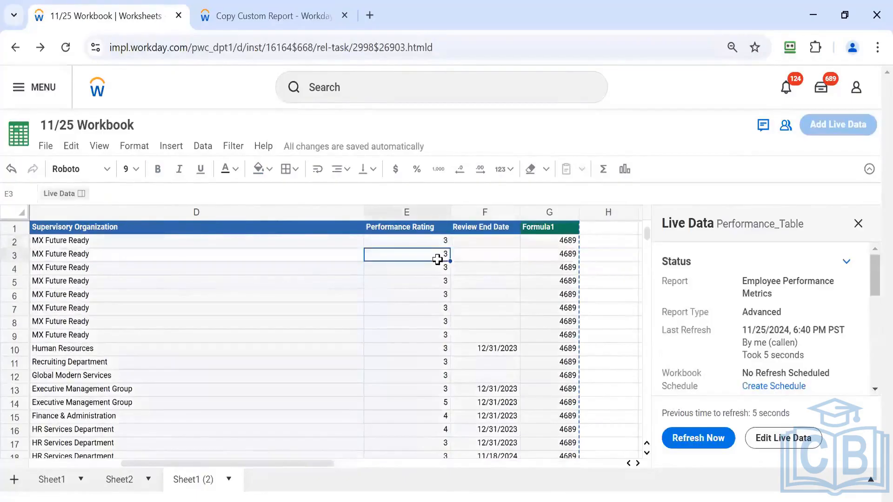
{"action": "key", "text": "Left"}
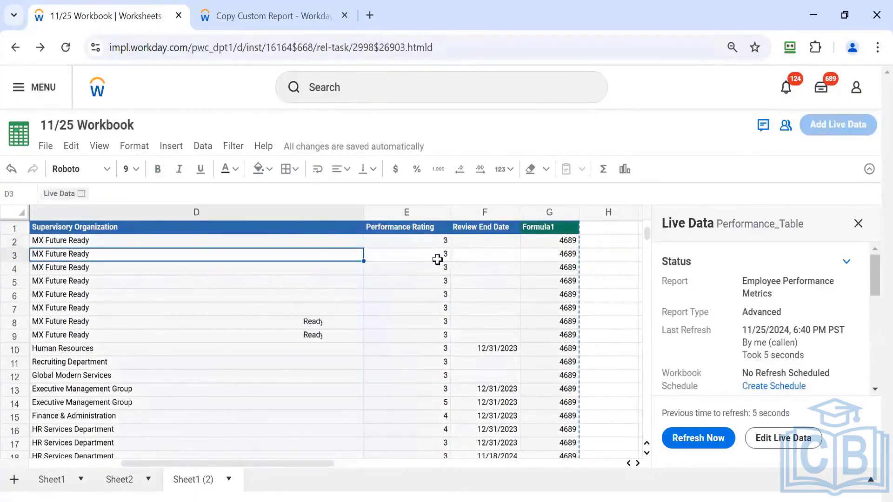
{"action": "key", "text": "Left"}
{"action": "key", "text": "Left"}
{"action": "key", "text": "Left"}
{"action": "key", "text": "Right"}
{"action": "key", "text": "Right"}
{"action": "key", "text": "Right"}
{"action": "key", "text": "Right"}
{"action": "key", "text": "Right"}
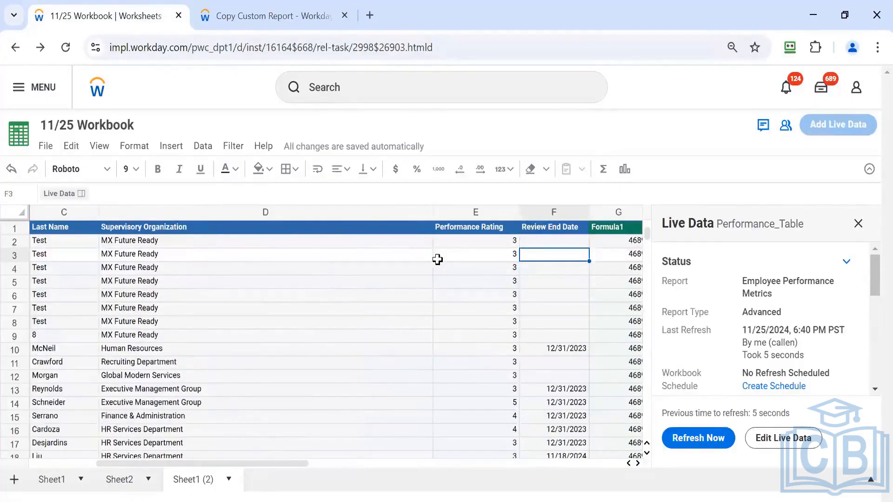
{"action": "key", "text": "Right"}
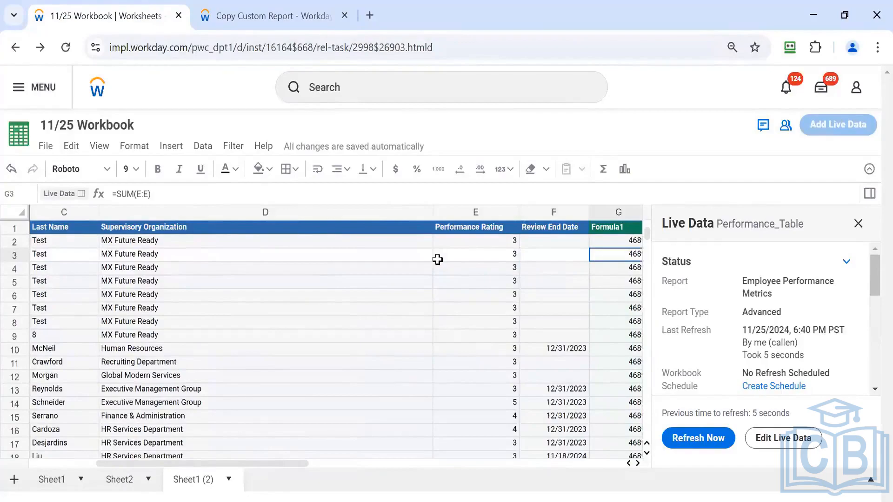
- Check the Formula1 and Review End Date values down the rows of Sheet1 (2), ending back at the header row
{"action": "key", "text": "Down"}
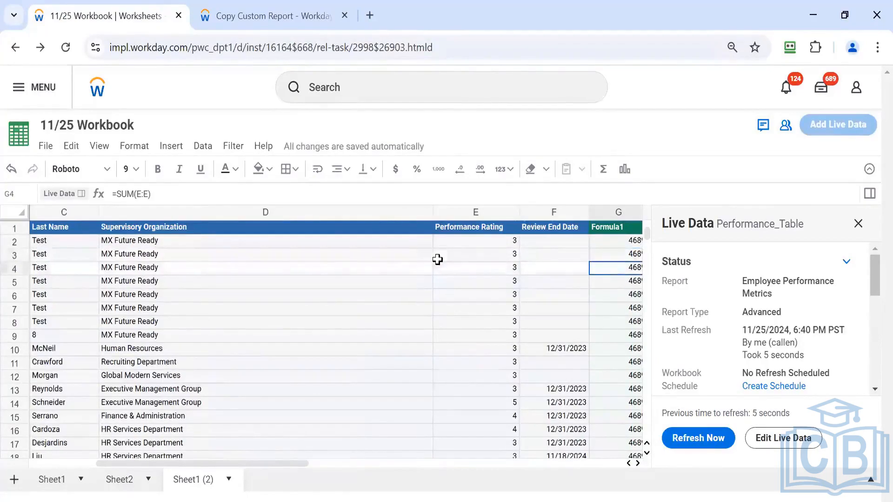
{"action": "key", "text": "Down"}
{"action": "key", "text": "Down"}
{"action": "key", "text": "Down"}
{"action": "key", "text": "Down"}
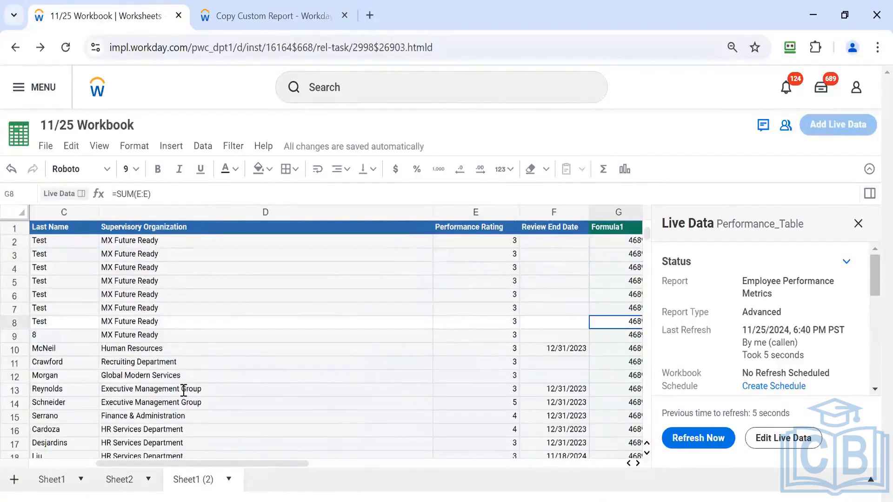
{"action": "key", "text": "Left"}
{"action": "key", "text": "ctrl+Down"}
{"action": "key", "text": "ctrl+Down"}
{"action": "key", "text": "ctrl+Down"}
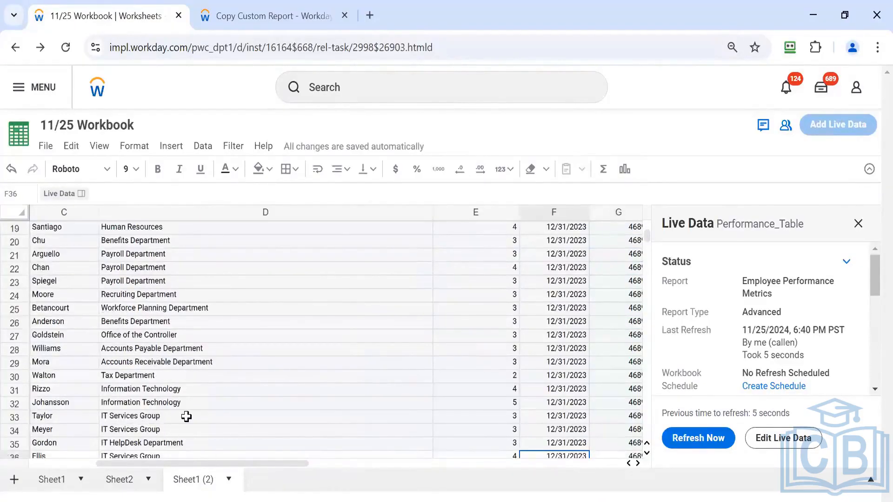
{"action": "key", "text": "Home"}
{"action": "scroll", "coordinate": [169, 361], "scroll_direction": "up", "scroll_amount": 4}
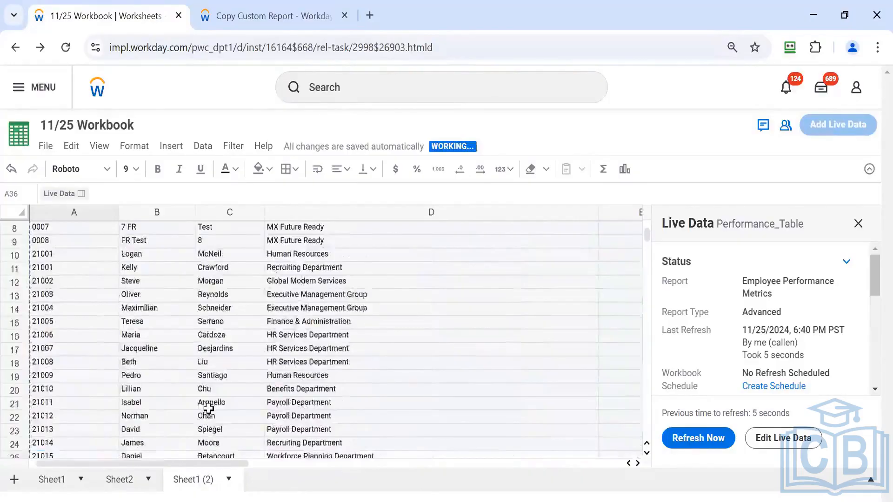
{"action": "scroll", "coordinate": [180, 299], "scroll_direction": "up", "scroll_amount": 3}
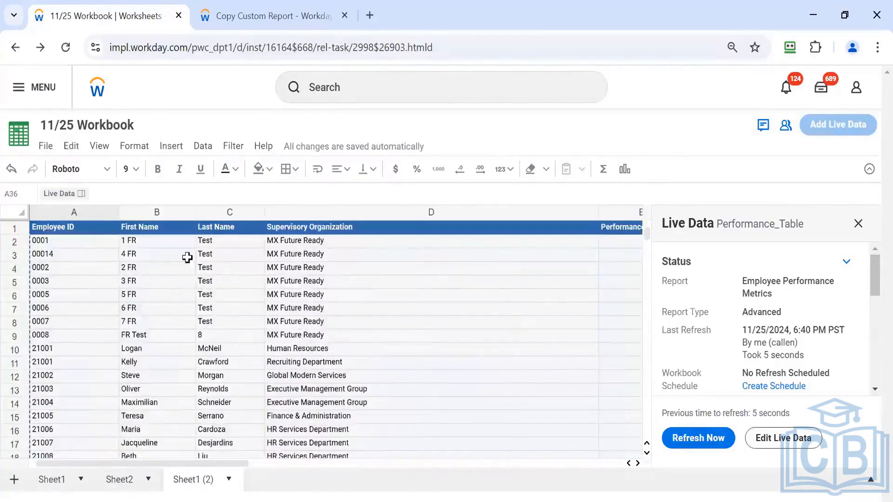
- Review row 2 of Sheet1 (2) from First Name through Formula1, ending at its Employee ID cell
{"action": "left_click", "coordinate": [152, 246]}
{"action": "key", "text": "Right"}
{"action": "key", "text": "Right"}
{"action": "key", "text": "Right"}
{"action": "key", "text": "Right"}
{"action": "key", "text": "Right"}
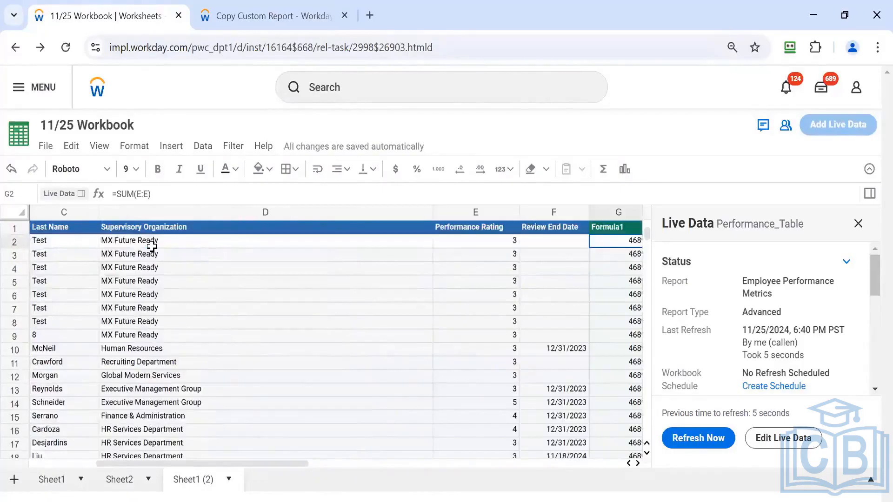
{"action": "key", "text": "Right"}
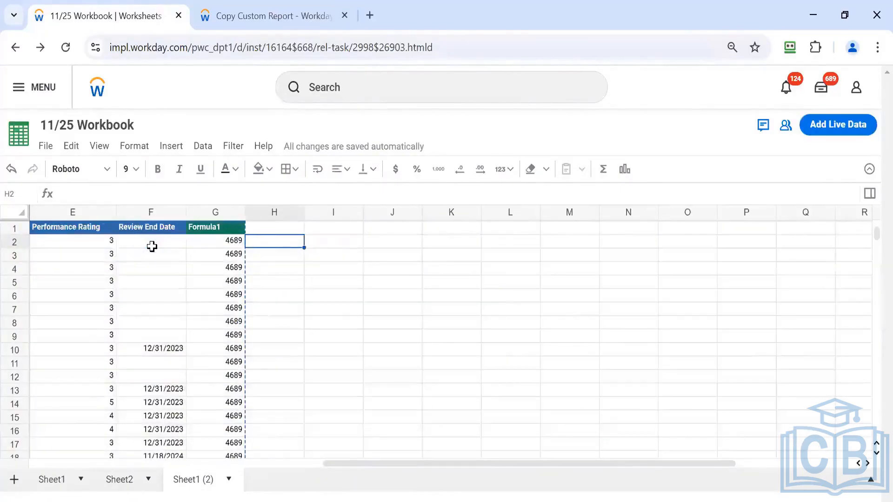
{"action": "key", "text": "Home"}
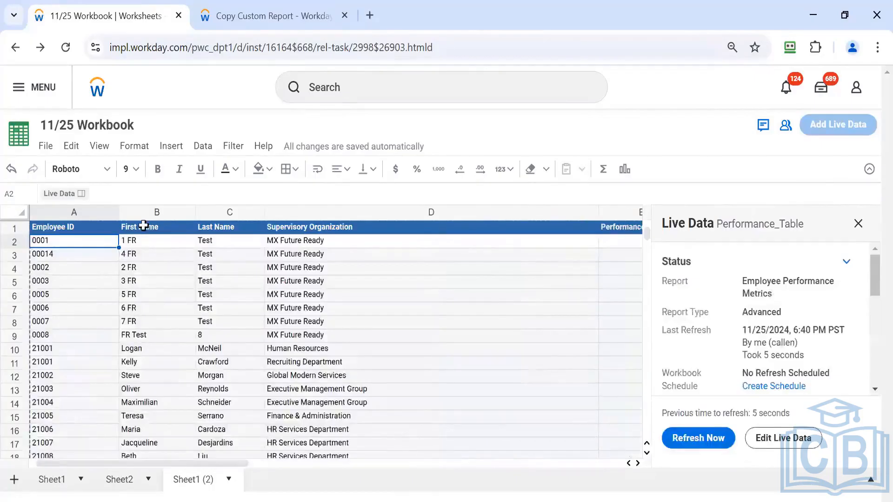
- Return to Sheet1 and look back across its live data from Dependents to the Employee ID in row 10
{"action": "left_click", "coordinate": [68, 481]}
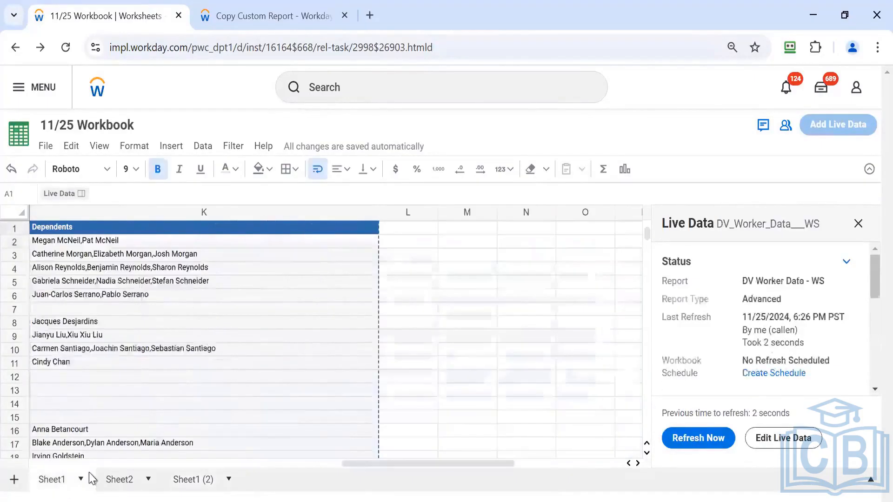
{"action": "left_click", "coordinate": [368, 361]}
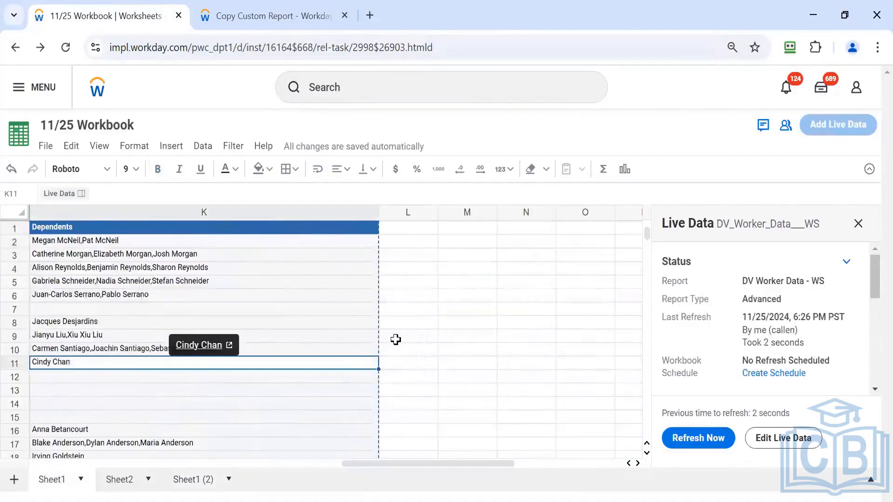
{"action": "left_click", "coordinate": [417, 355]}
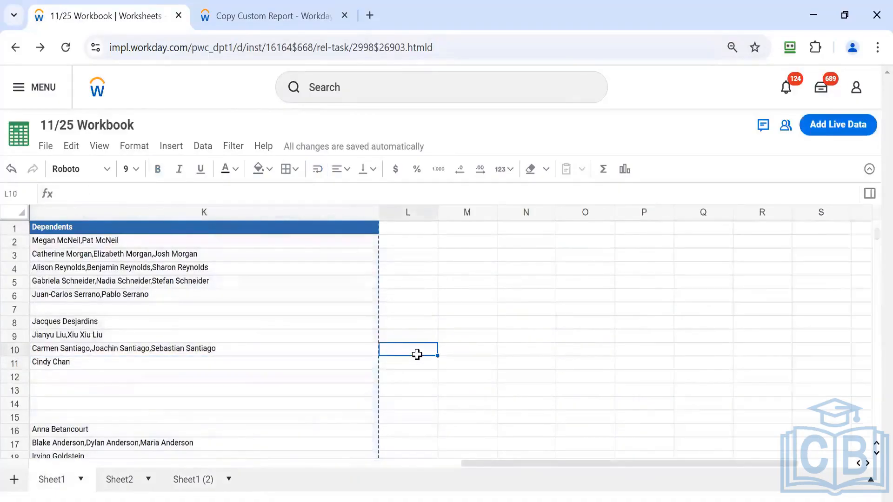
{"action": "key", "text": "Left"}
{"action": "key", "text": "Left"}
{"action": "key", "text": "Left"}
{"action": "key", "text": "Left"}
{"action": "key", "text": "Left"}
{"action": "key", "text": "Left"}
{"action": "key", "text": "Left"}
{"action": "key", "text": "Left"}
{"action": "key", "text": "Left"}
{"action": "key", "text": "Left"}
{"action": "key", "text": "Left"}
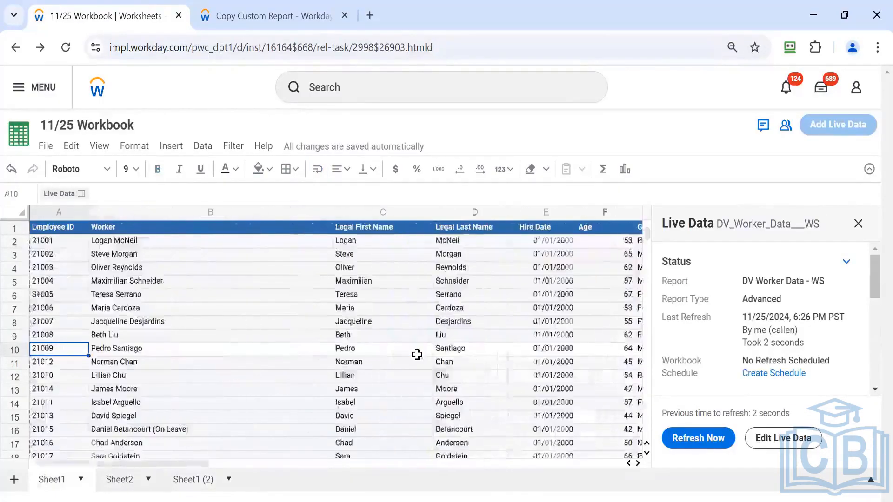